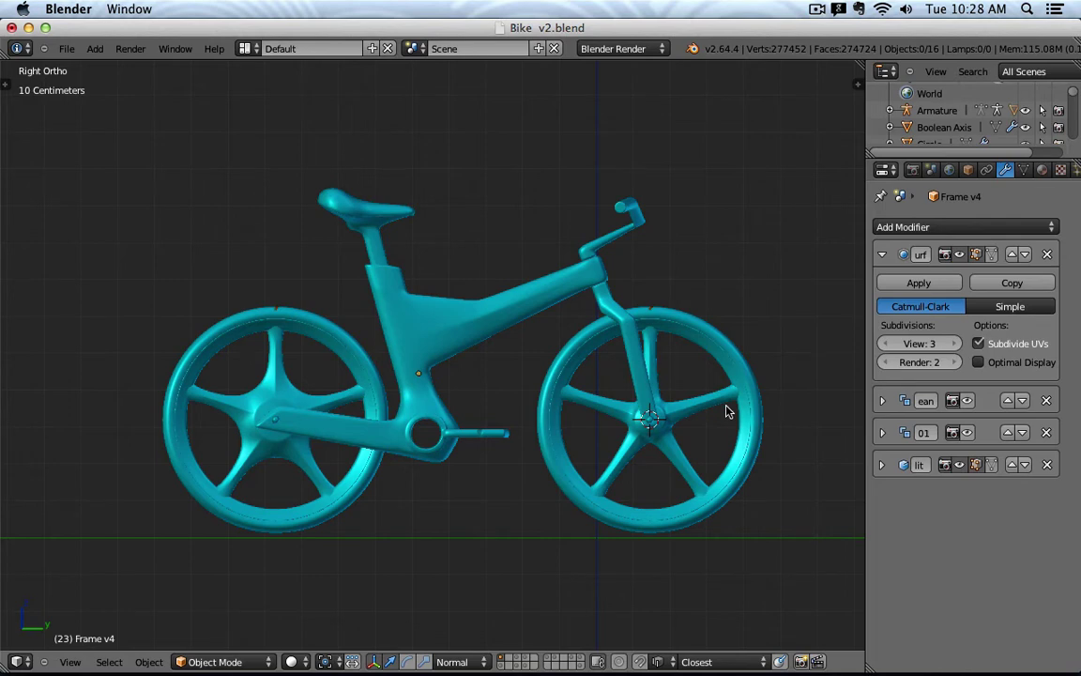
- Delete the selected supporting edge loop that runs lengthwise along the bike frame's main tube and check the smoothed surface
right_click(499, 308)
key(KP_Decimal)
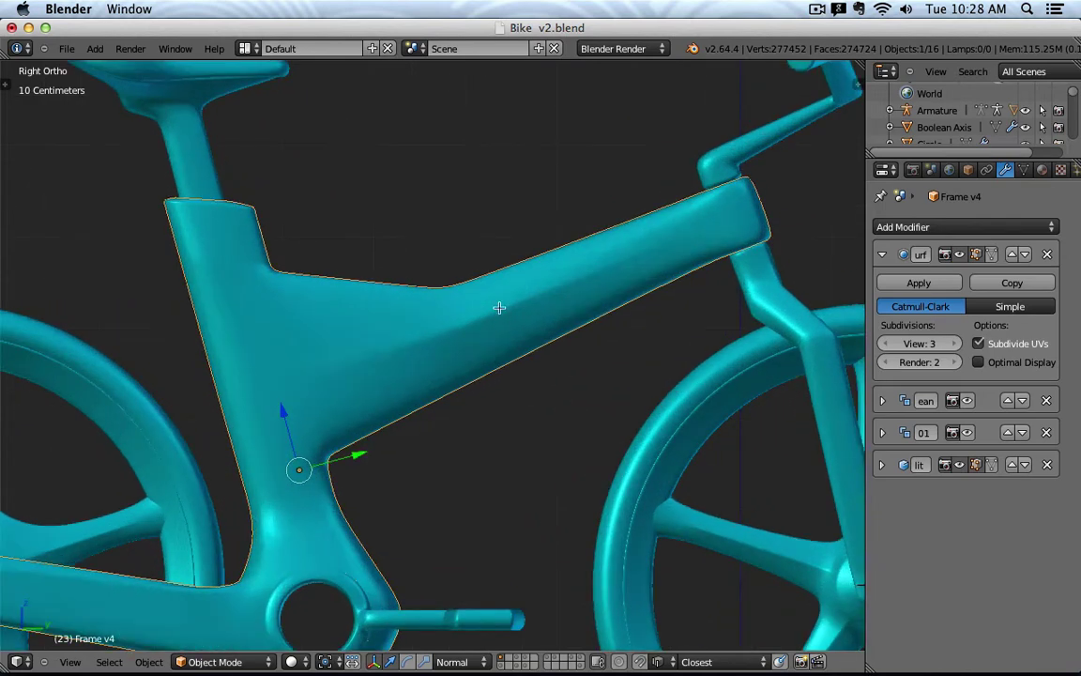
key(Tab)
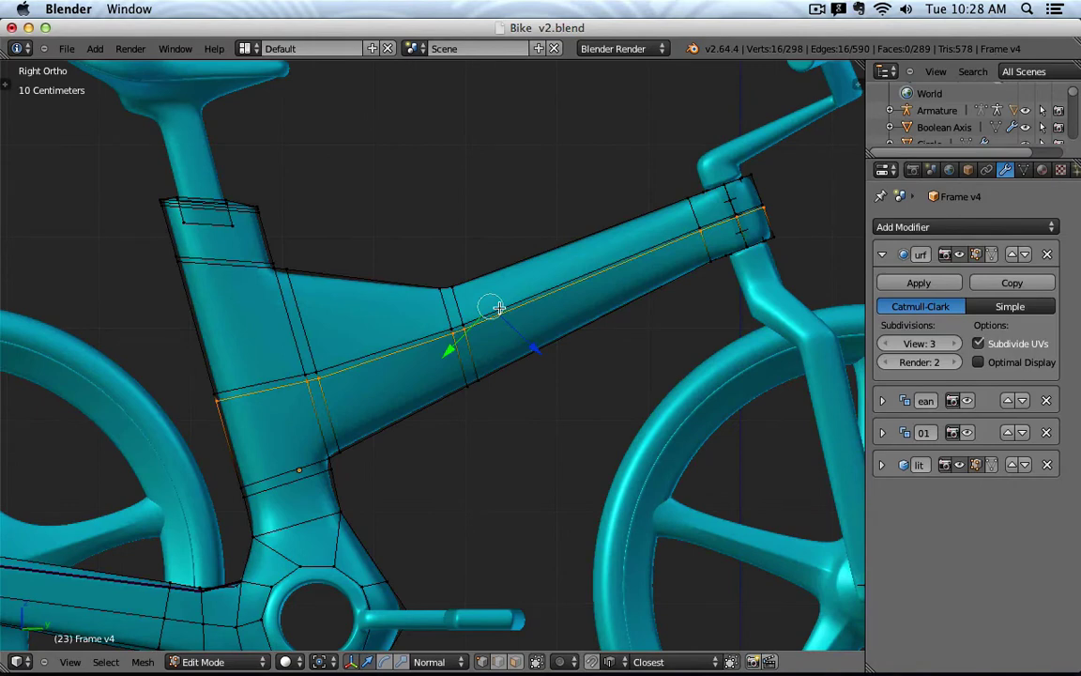
key(x)
click(508, 205)
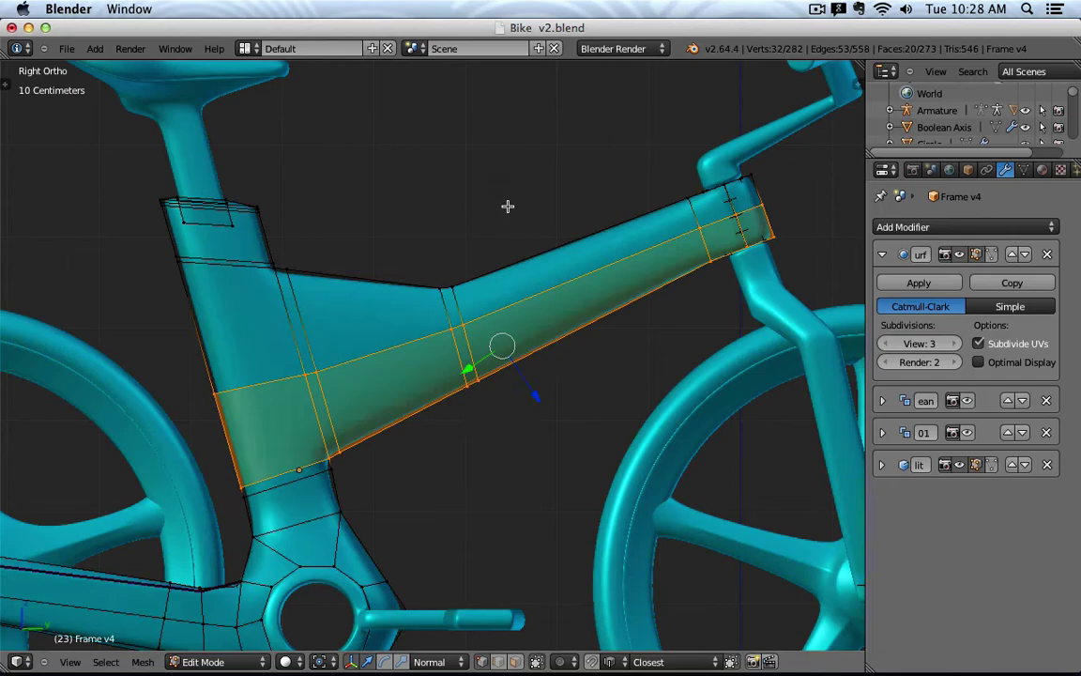
key(Tab)
mouse_move(575, 234)
middle_down()
mouse_move(600, 224)
mouse_move(582, 207)
mouse_move(545, 224)
mouse_move(571, 225)
mouse_move(587, 188)
mouse_move(584, 249)
mouse_move(591, 186)
mouse_move(588, 222)
middle_up()
key(Tab)
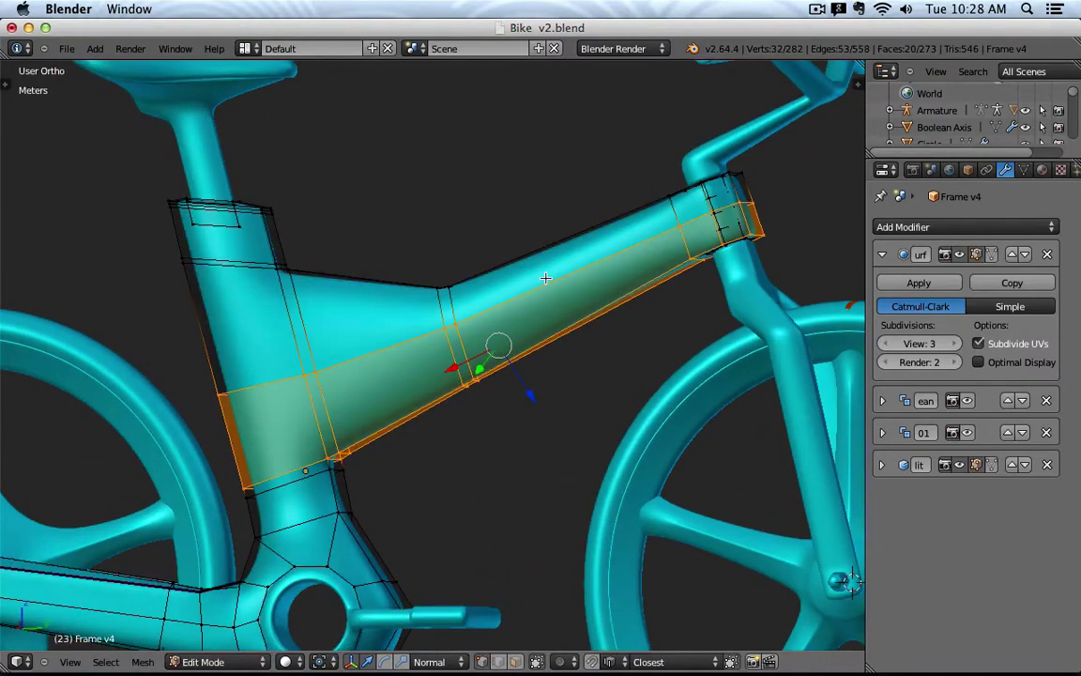
- Add a lengthwise edge loop to the frame's main tube and slide it by about 0.91, close to the existing middle loop
key(a)
key(ctrl+r)
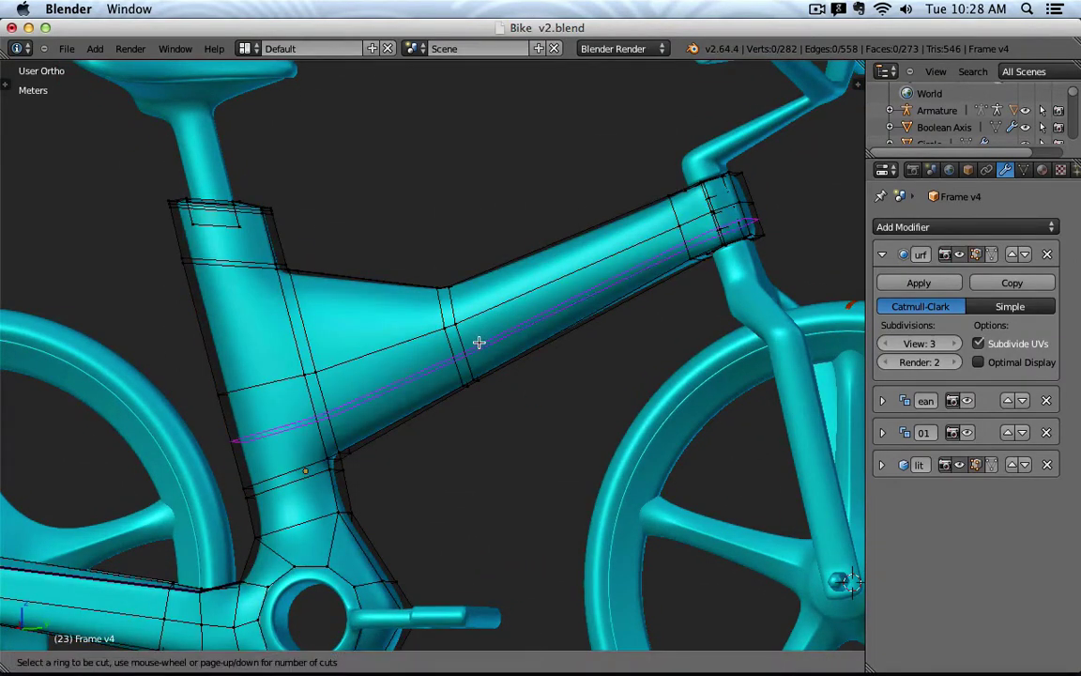
click(480, 336)
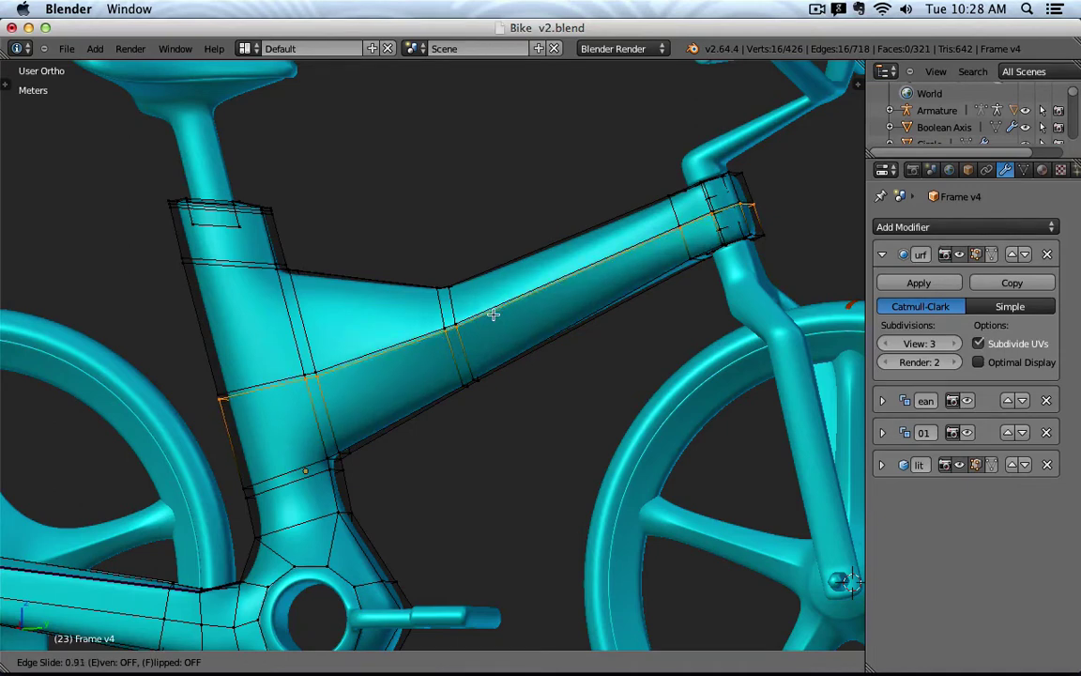
click(493, 315)
key(Tab)
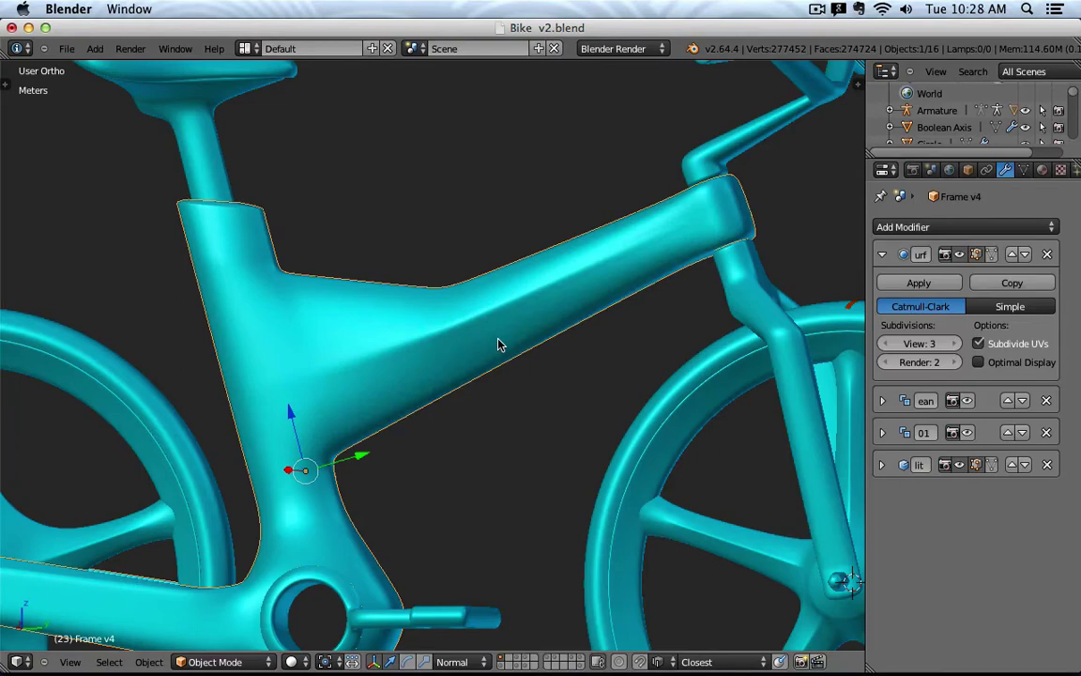
- Clip the view from above to a thin slice of the main tube and show its cross-section in Edit Mode
middle_drag(501, 343, 531, 514)
key(KP_7)
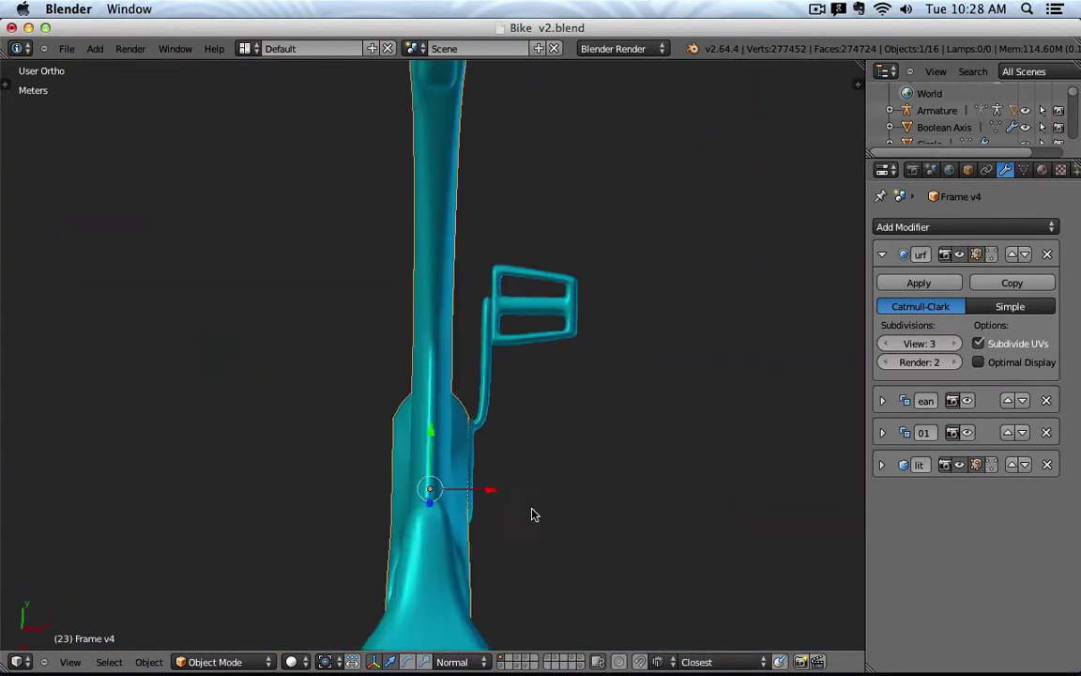
scroll(502, 362, up, 2)
key(alt+b)
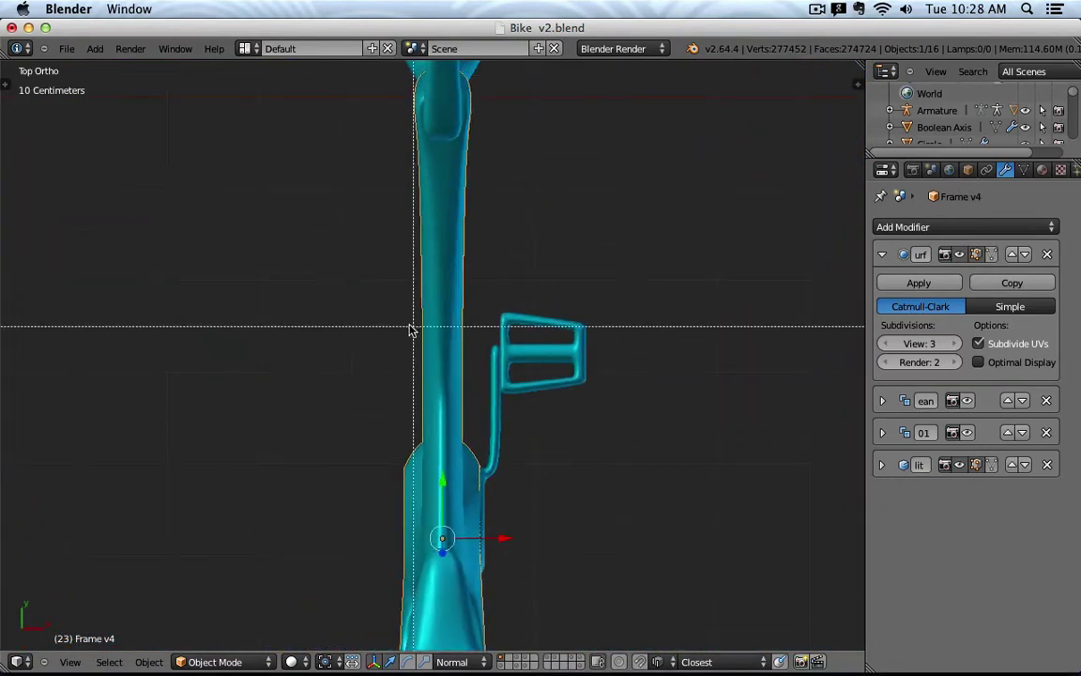
drag(386, 319, 499, 374)
middle_drag(535, 403, 512, 277)
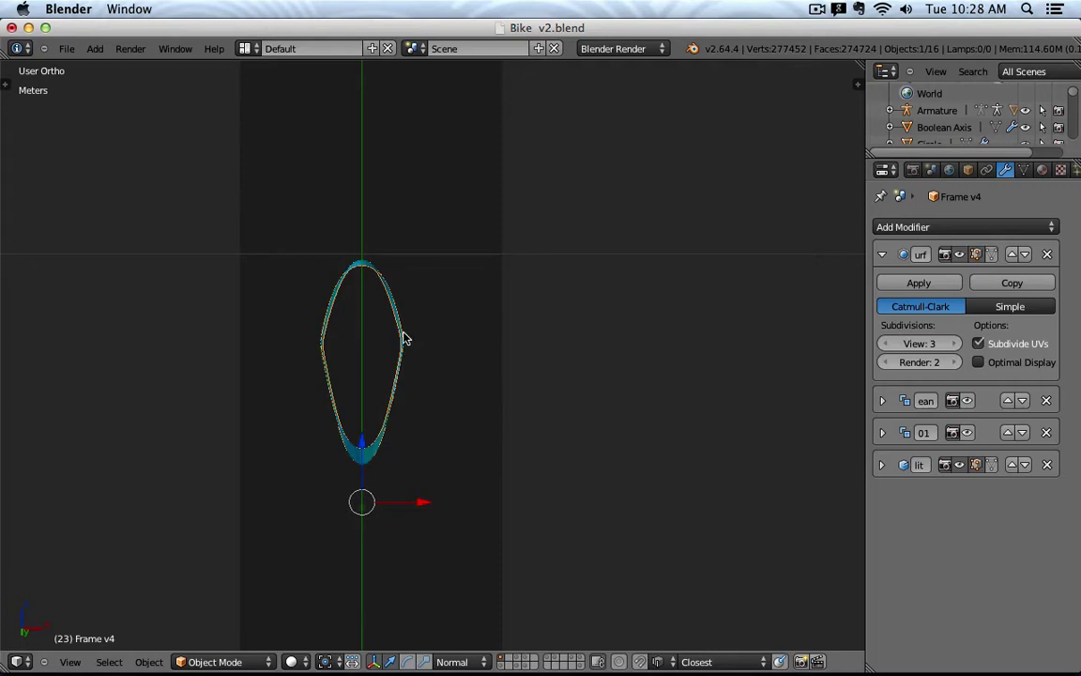
key(Tab)
middle_drag(459, 278, 426, 310)
scroll(432, 291, up, 5)
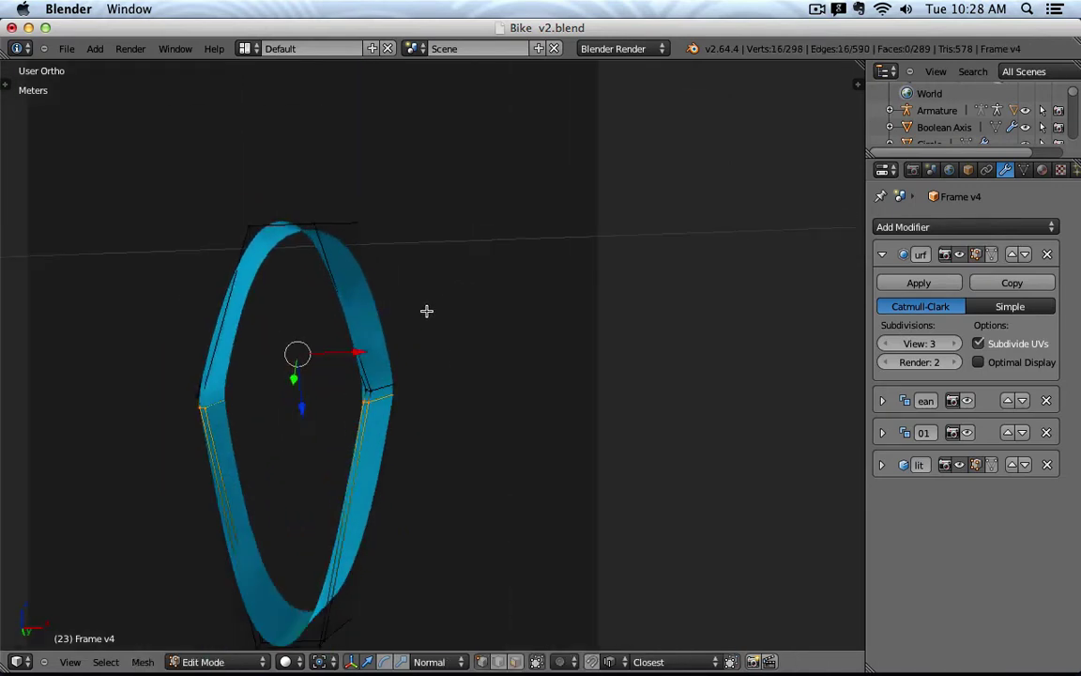
- Slide the selected edge loop by about 0.07, then clear the view clipping and leave Edit Mode
key(ctrl+e)
click(409, 364)
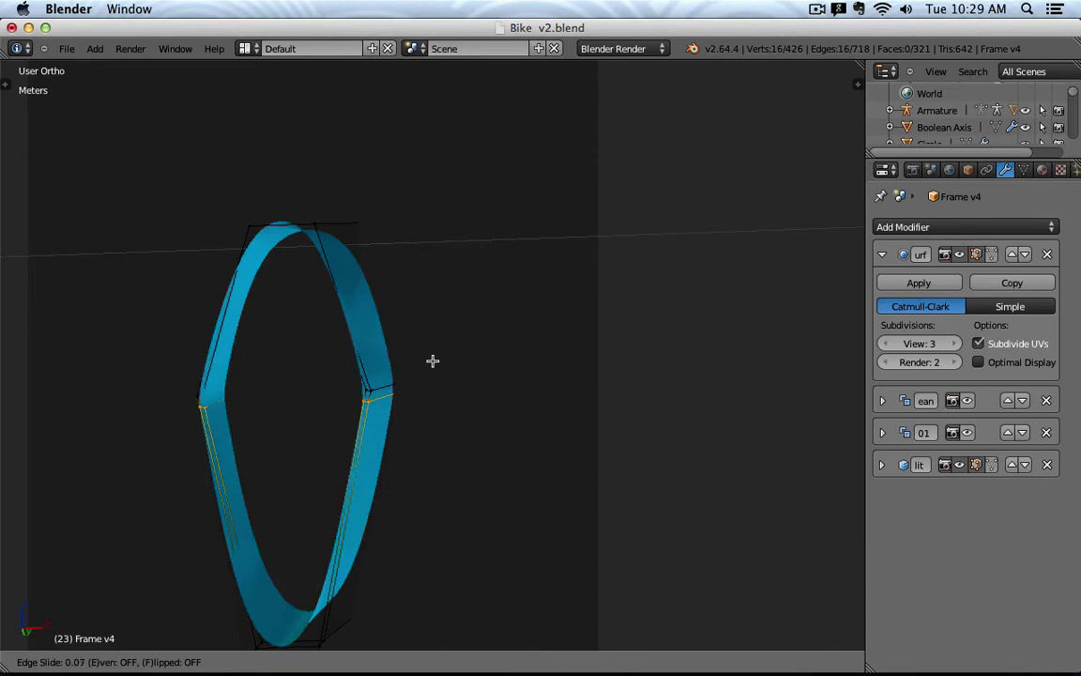
click(433, 361)
key(KP_Divide)
key(Tab)
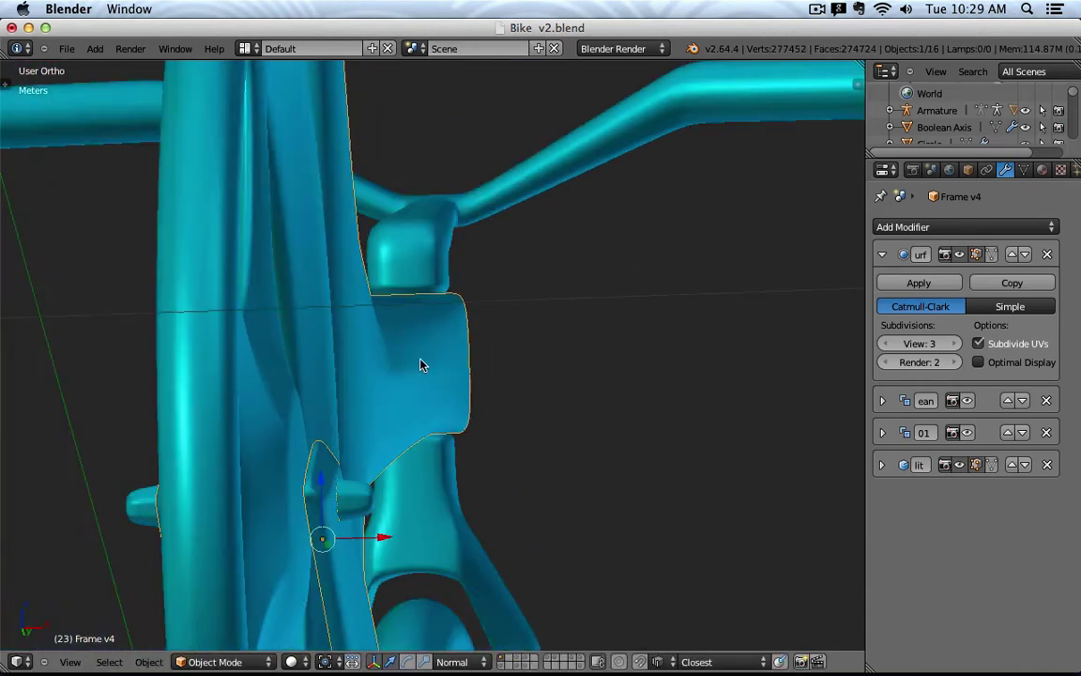
- Isolate the front wheel's five-spoke hub object in local view and inspect its mesh and smoothed surface
scroll(421, 364, down, 4)
key(KP_3)
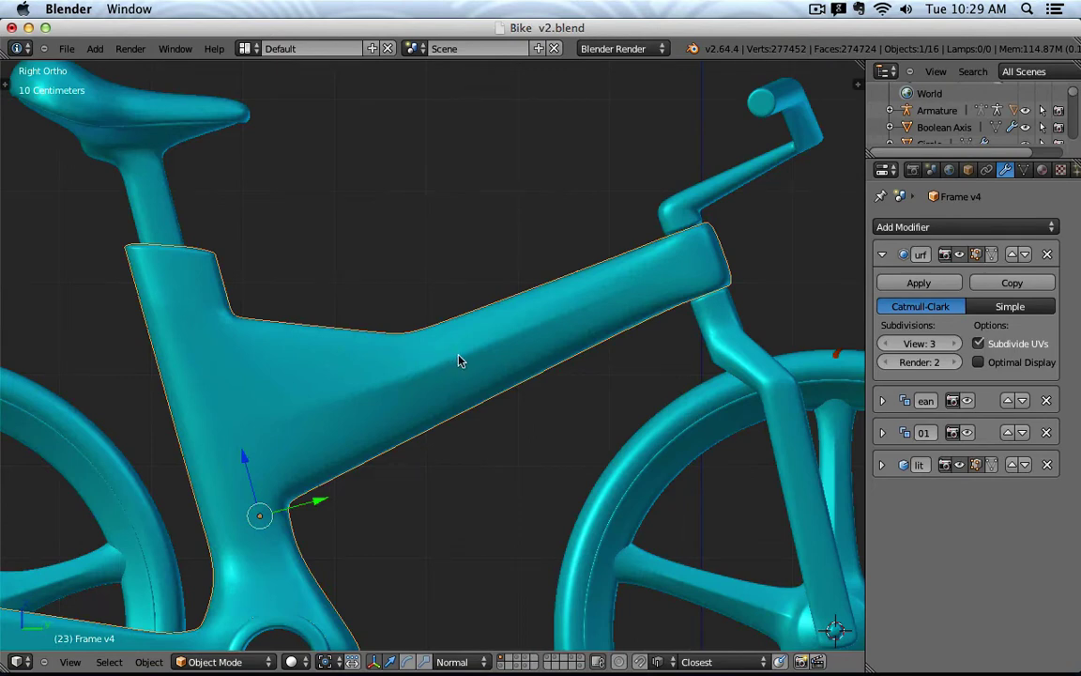
scroll(459, 355, down, 2)
shift+middle_drag(537, 419, 466, 335)
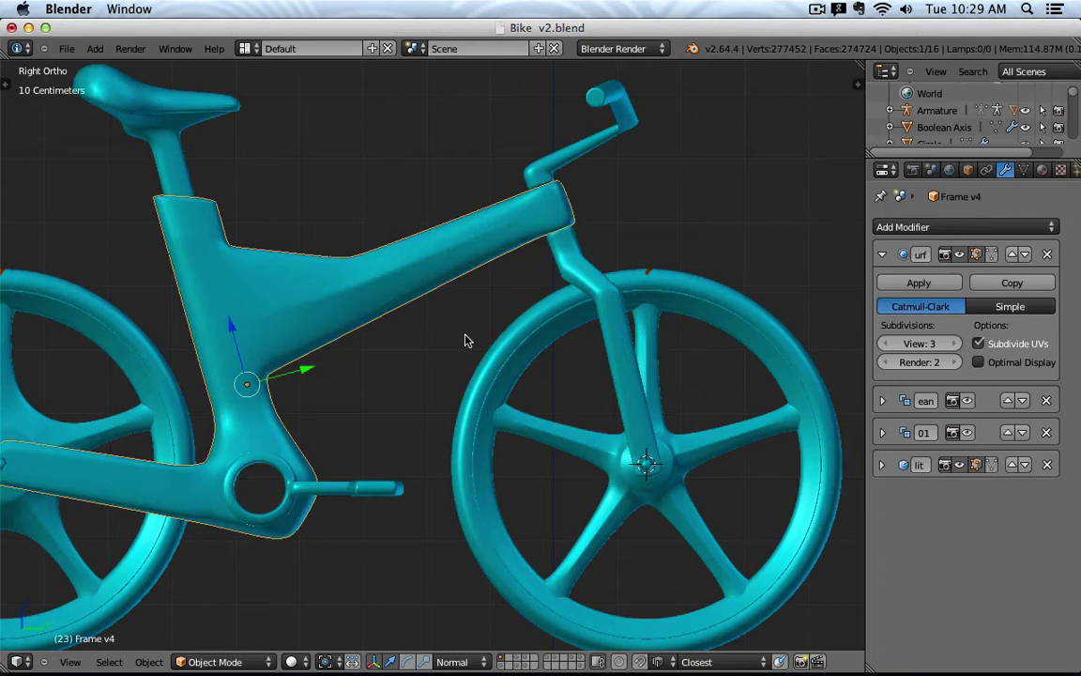
shift+middle_drag(670, 402, 560, 344)
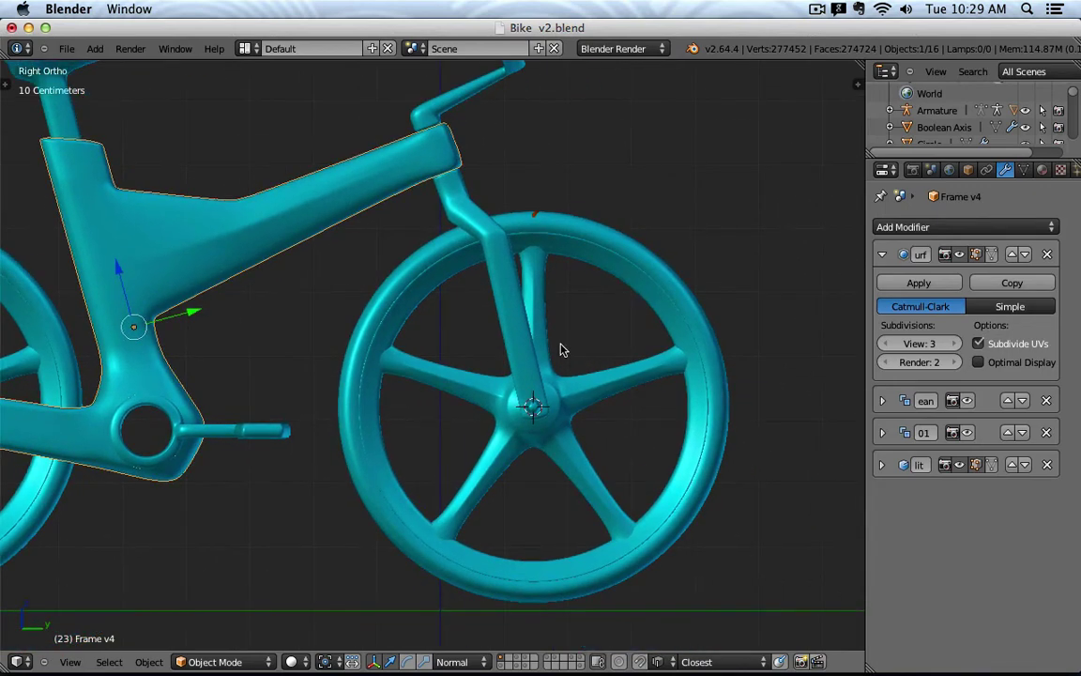
right_click(549, 322)
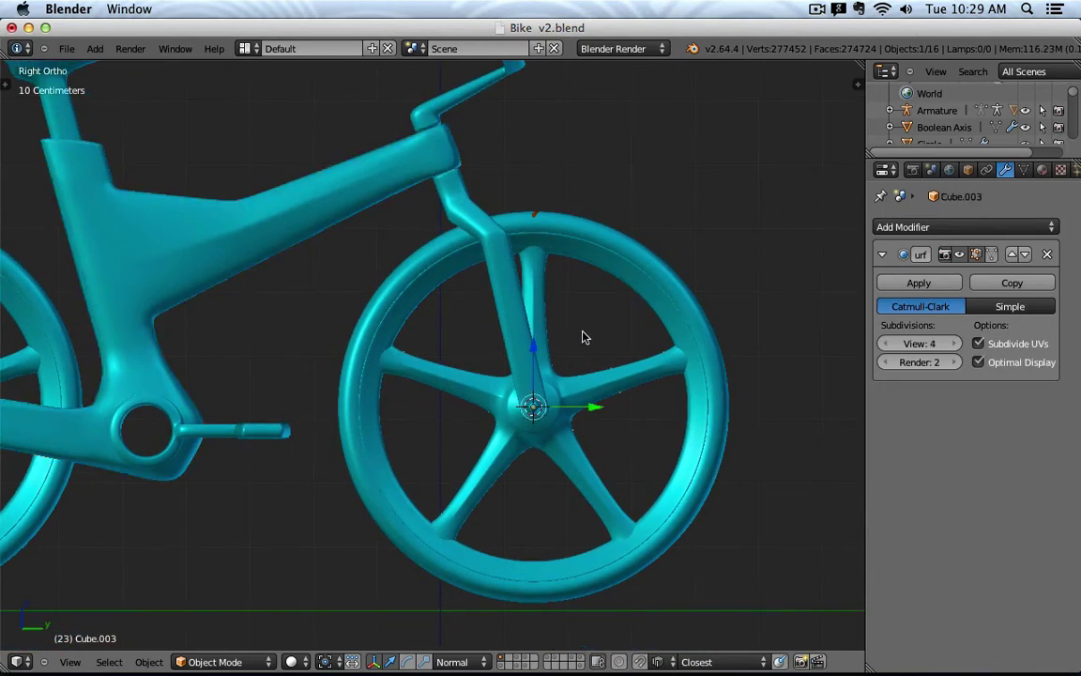
key(KP_Divide)
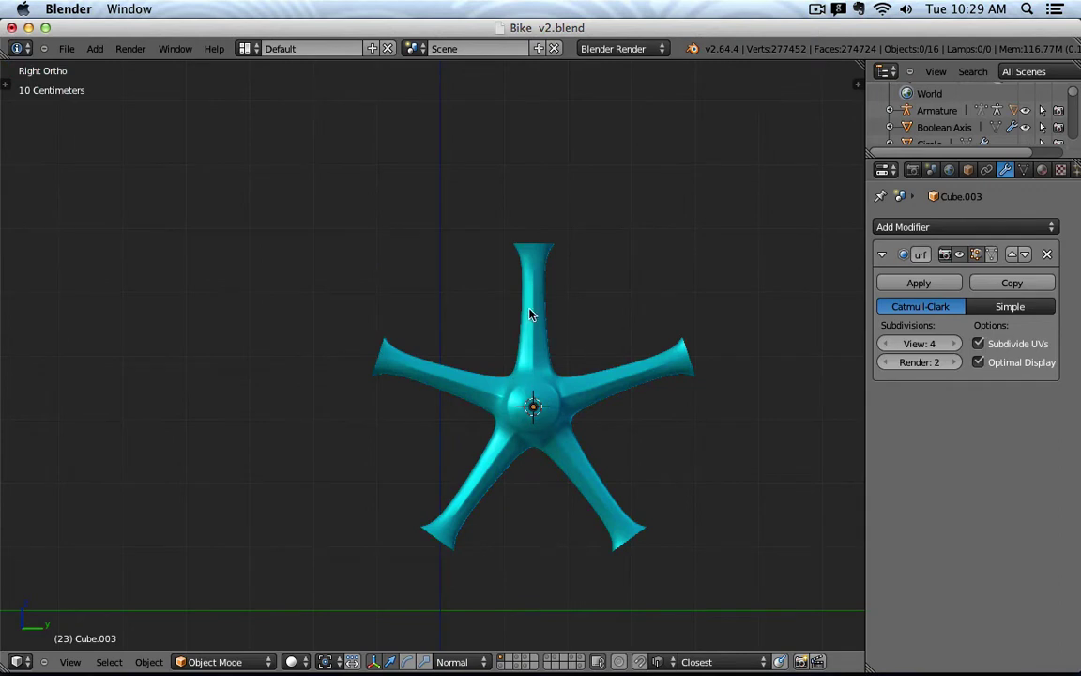
key(Tab)
key(a)
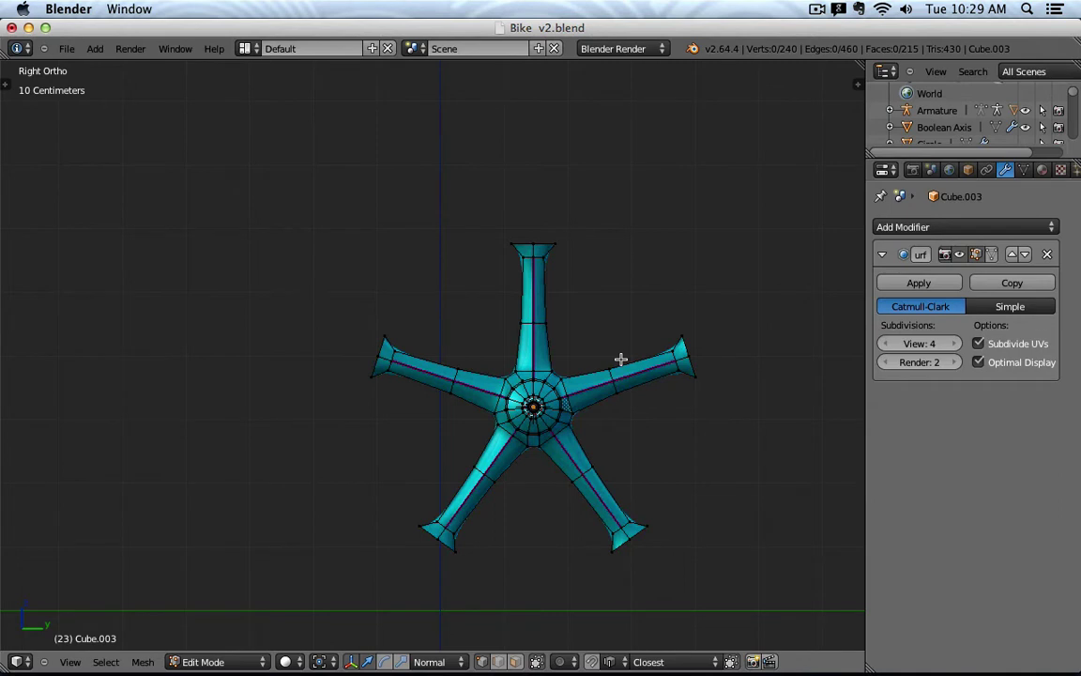
key(Tab)
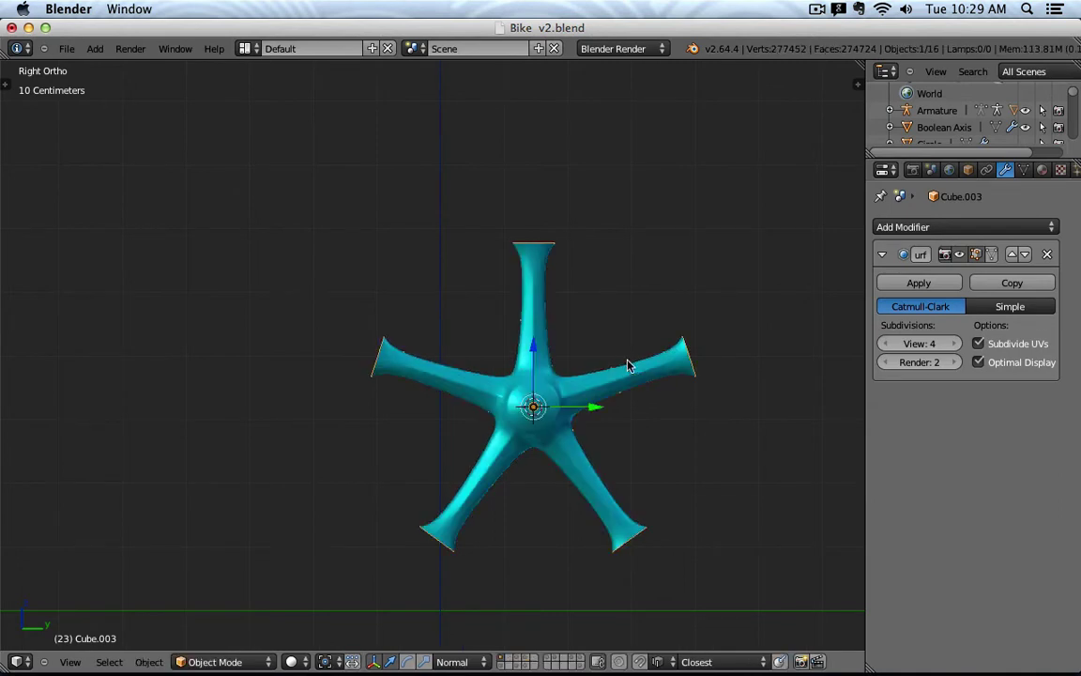
scroll(567, 309, up, 3)
middle_drag(567, 309, 418, 291)
- Show the mesh's transform properties and select the three connected creased edges along the upright spoke down to the hub
key(n)
key(Tab)
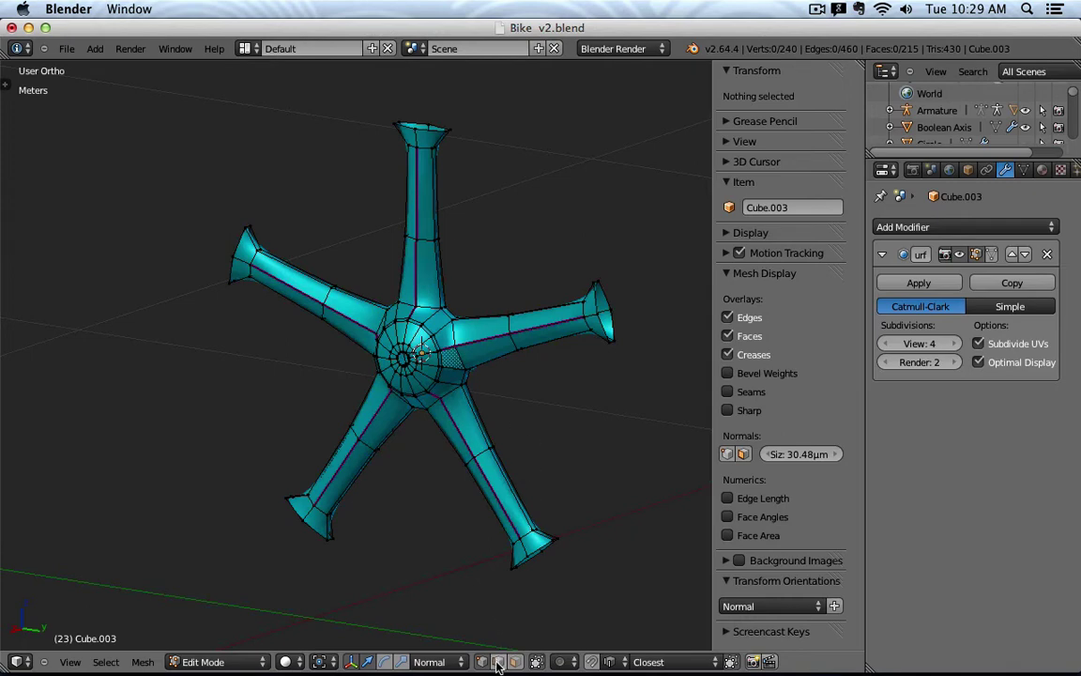
scroll(408, 385, up, 4)
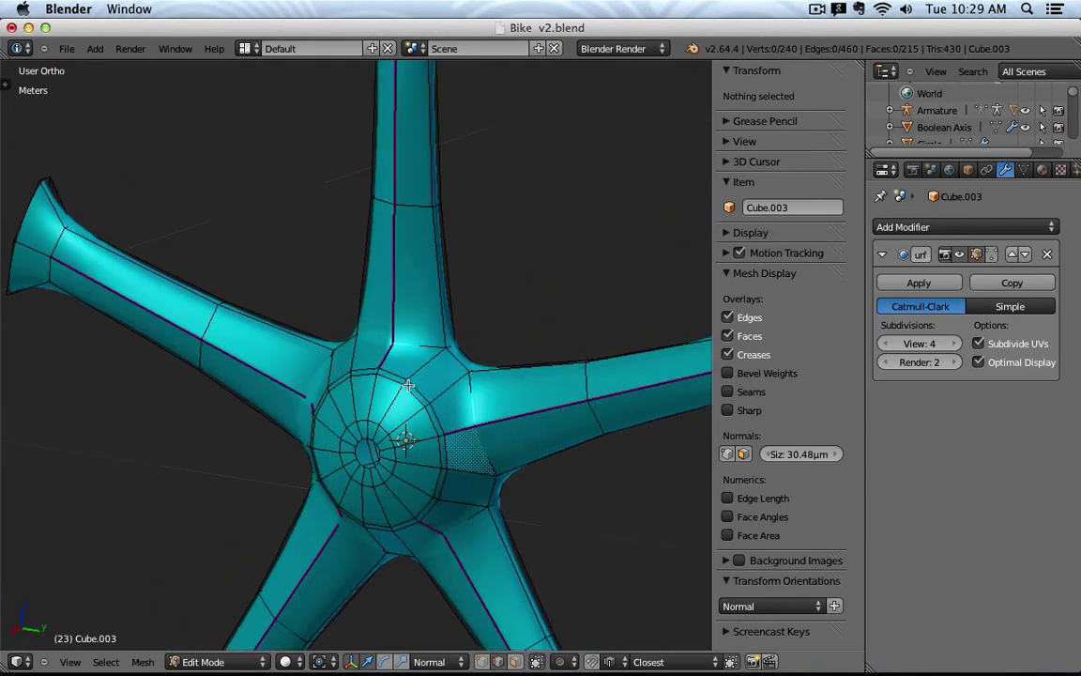
shift+middle_drag(408, 385, 408, 415)
right_click(386, 386)
shift+right_click(401, 317)
shift+right_click(402, 150)
scroll(427, 203, down, 2)
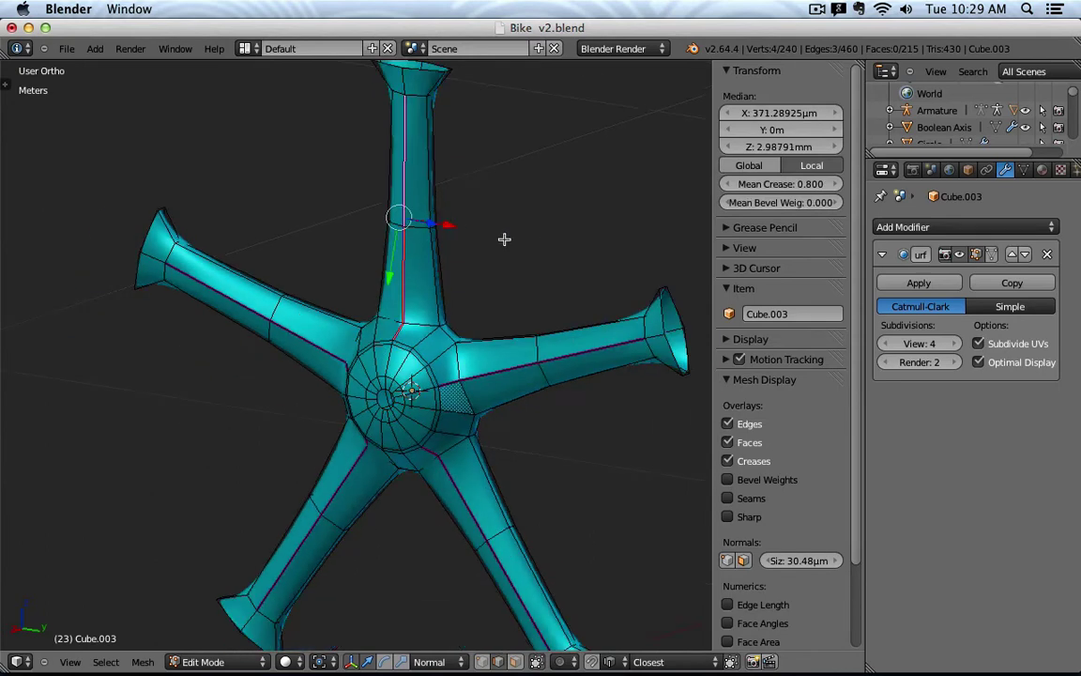
shift+middle_drag(504, 239, 477, 312)
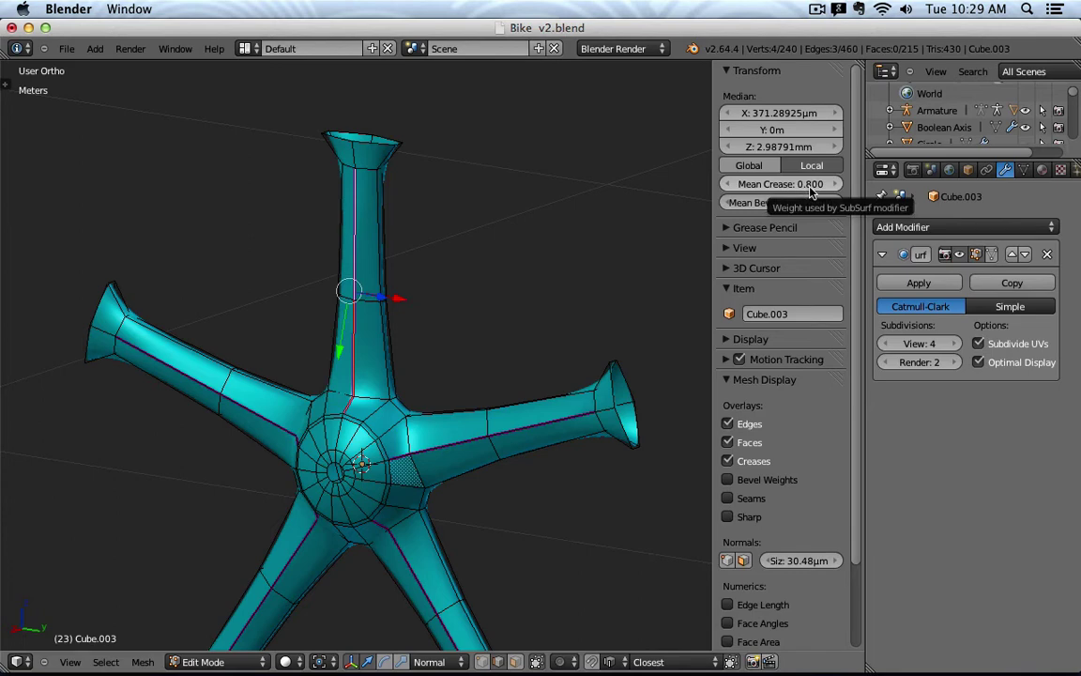
shift+middle_drag(509, 285, 515, 275)
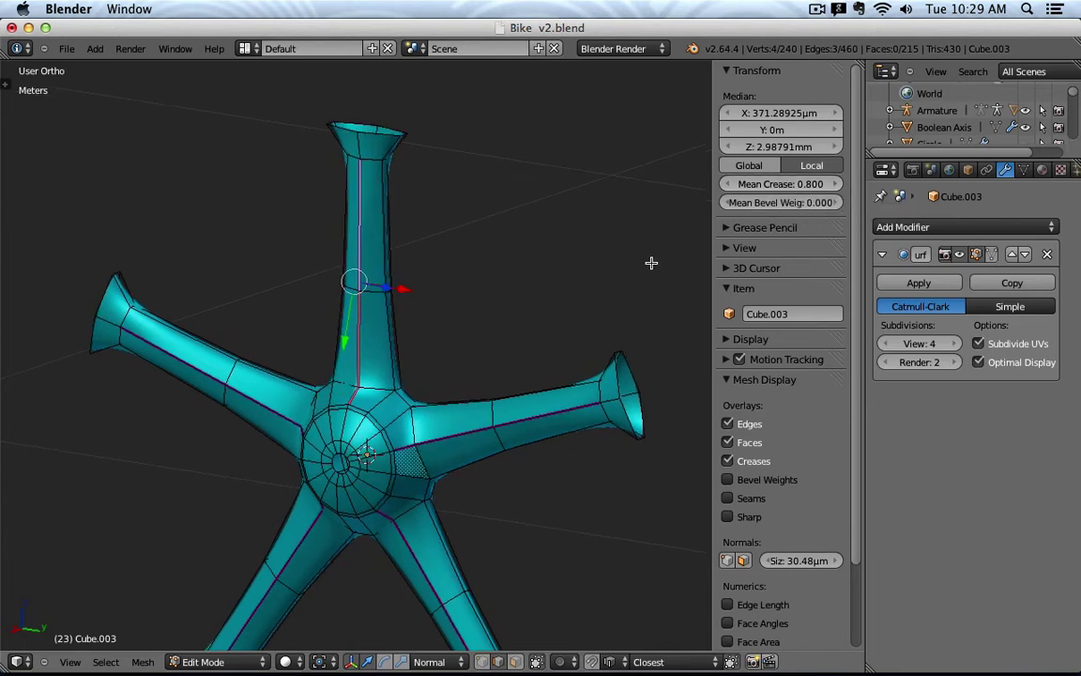
- Set the mean crease of the selected spoke edges to 0 and check the smoothed result
click(819, 184)
key(Return)
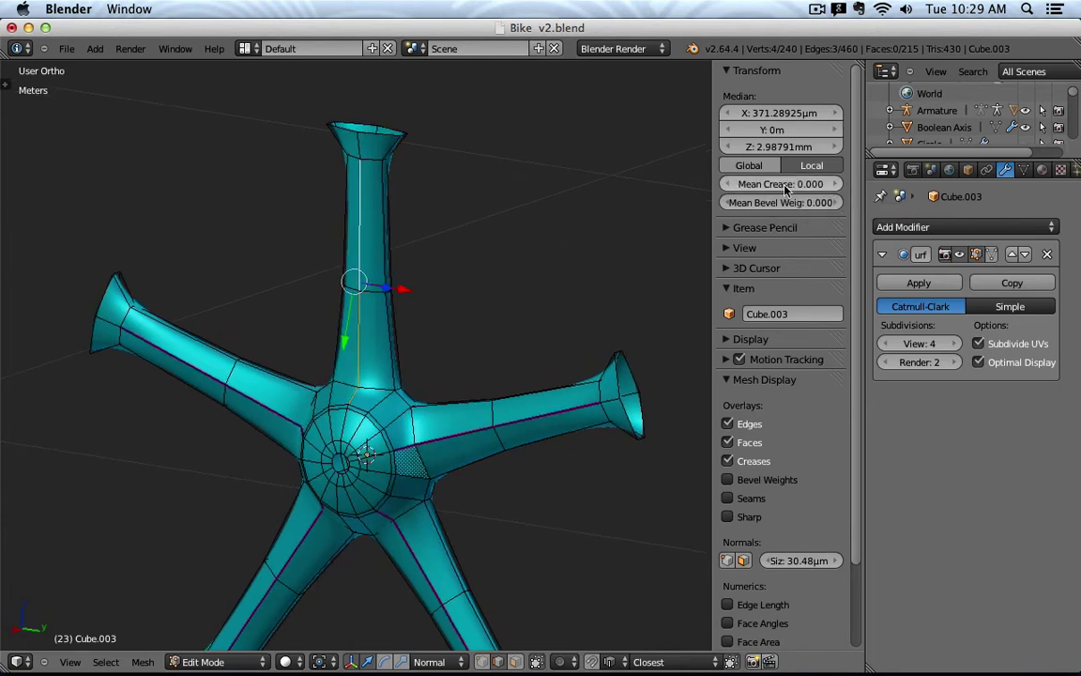
key(Tab)
middle_drag(460, 366, 447, 301)
key(Tab)
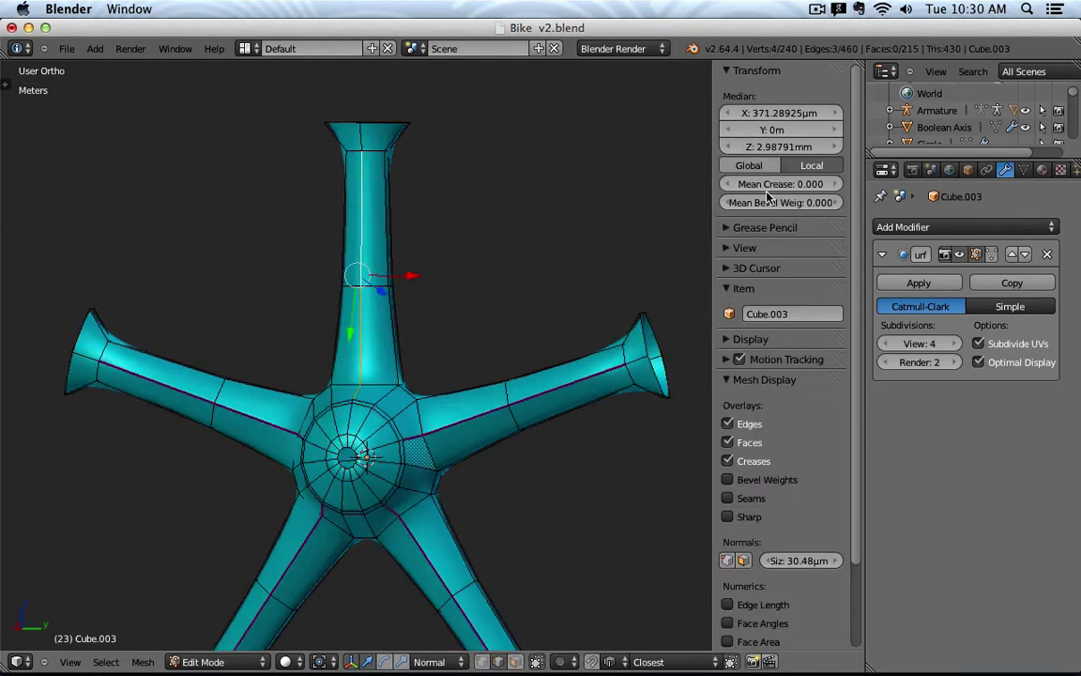
- Set the mean crease of the selected spoke edges to 0.5 and check the smoothed result
click(769, 185)
key(Return)
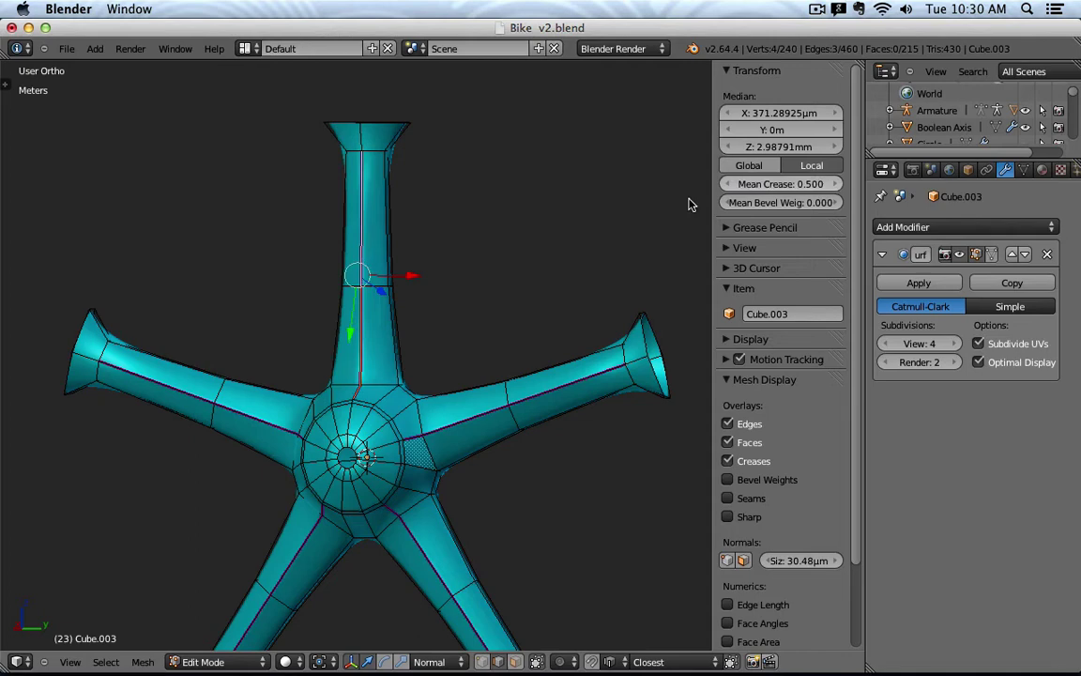
key(Tab)
middle_drag(476, 316, 477, 284)
key(Tab)
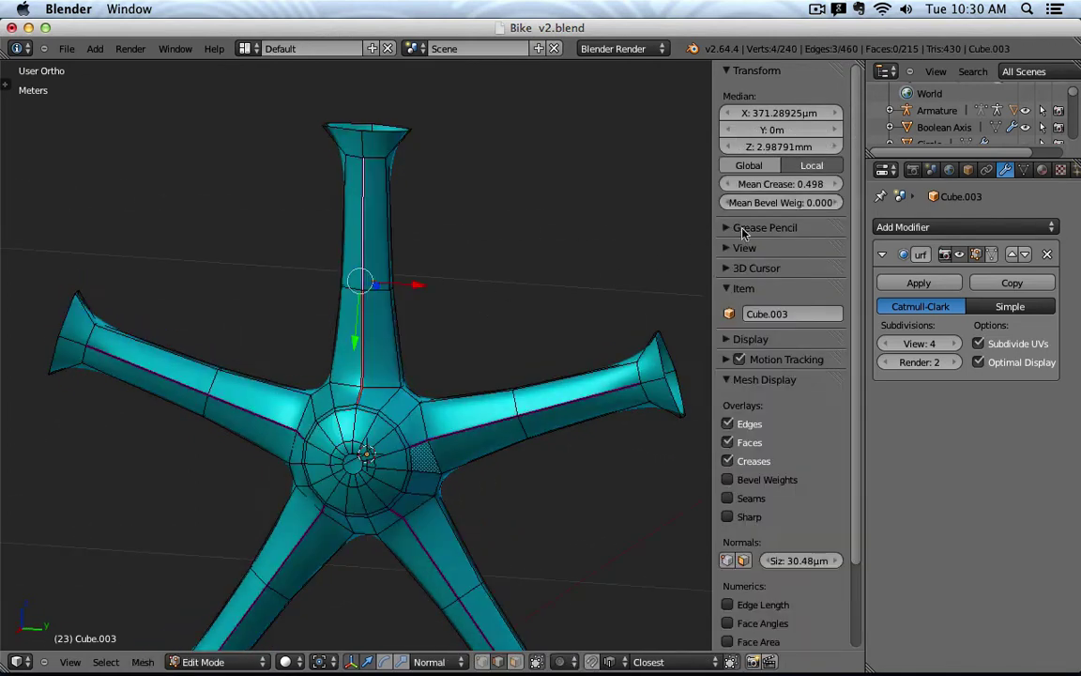
- Set the mean crease of the selected spoke edges to 1 and check the smoothed result
click(773, 184)
text(1)
key(Return)
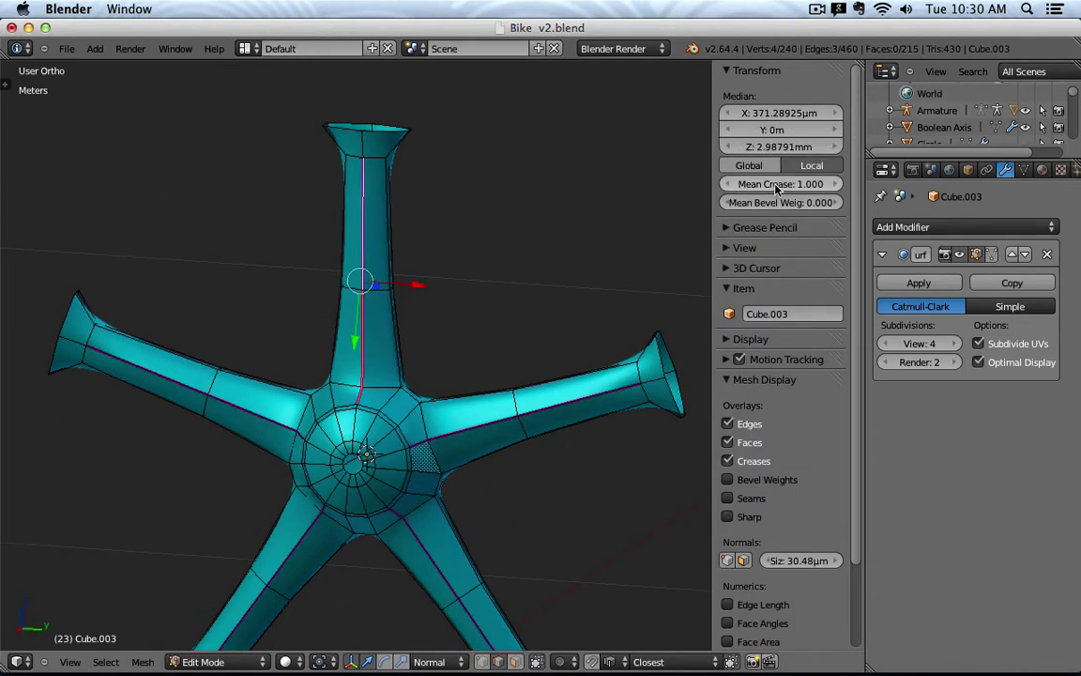
key(Tab)
middle_drag(460, 291, 444, 249)
scroll(431, 261, up, 3)
key(Tab)
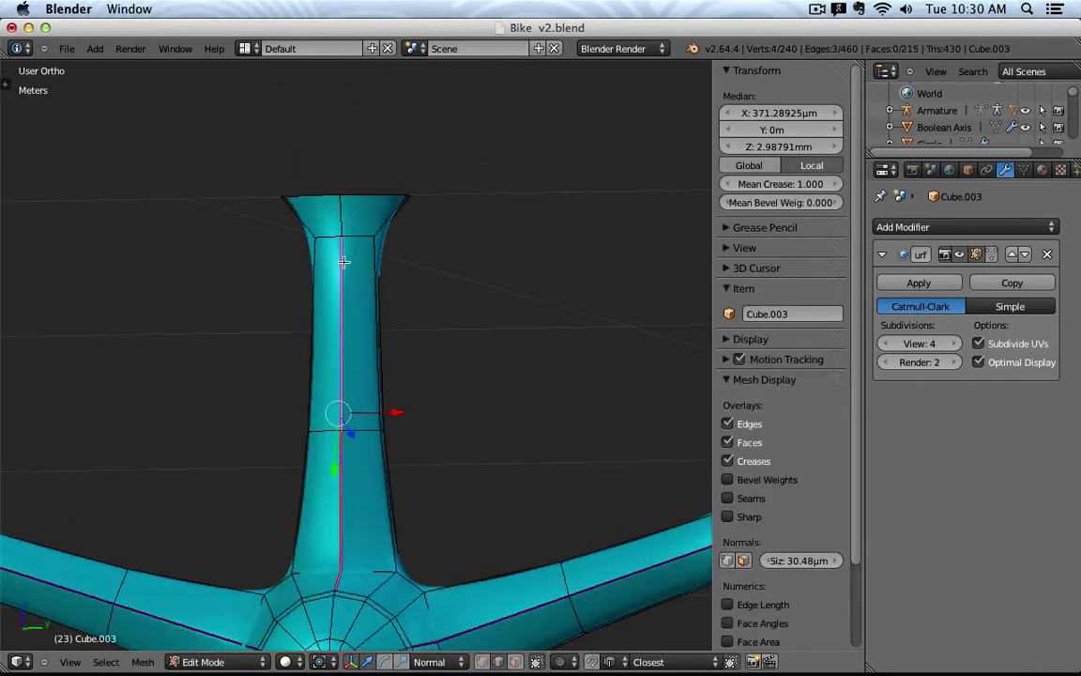
- Inspect the spoke's creased edges near its flared end and the surface where the crease runs out at the hub
right_click(341, 256)
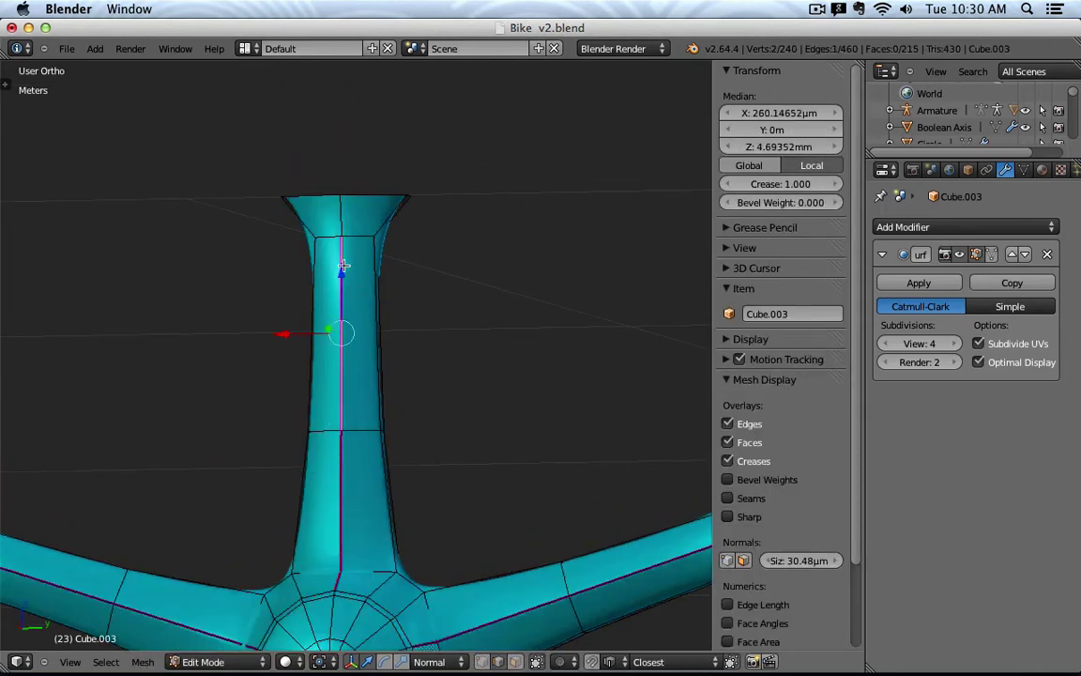
right_click(347, 217)
key(Tab)
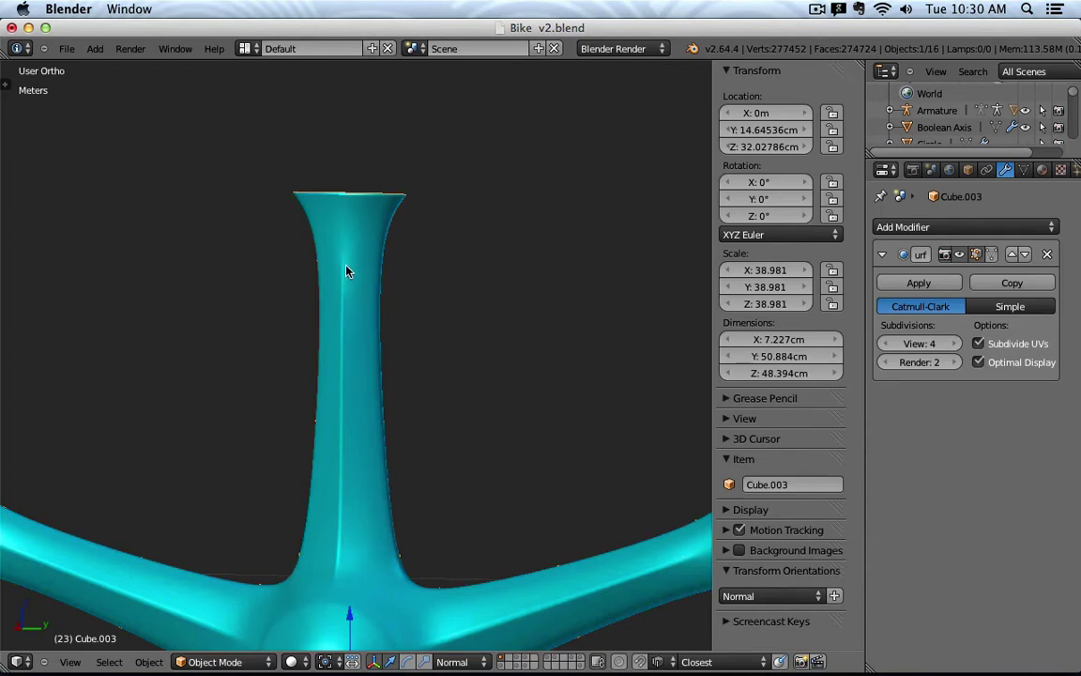
middle_drag(380, 149, 392, 378)
scroll(393, 378, up, 4)
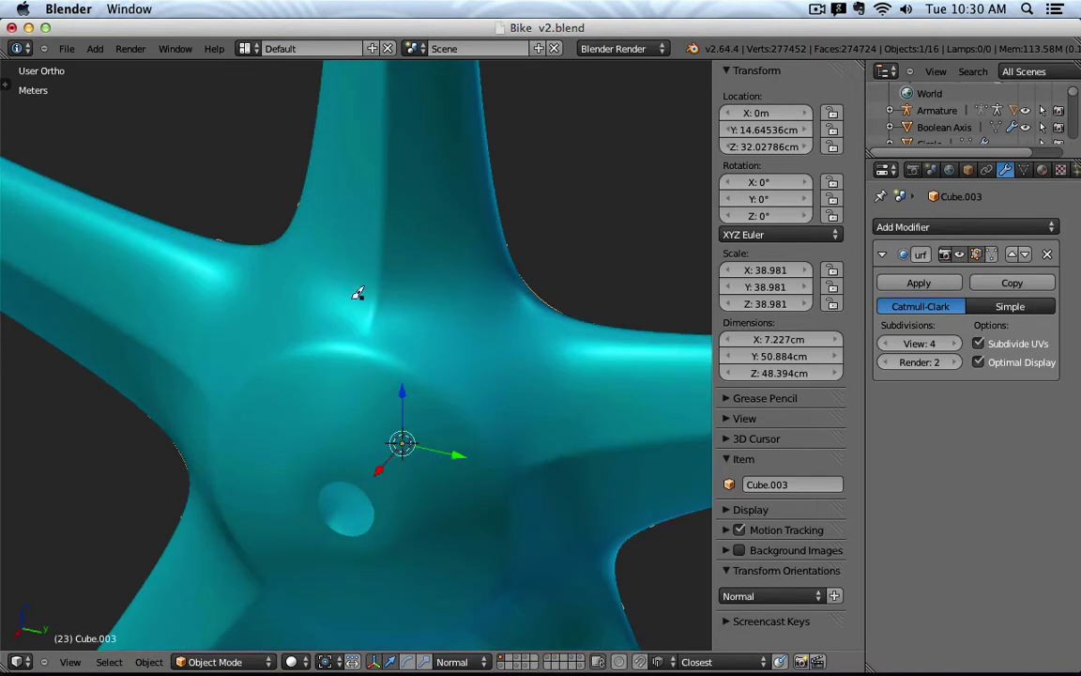
mouse_move(357, 294)
mouse_down()
mouse_move(434, 398)
mouse_move(360, 297)
mouse_up()
key(Tab)
key(Tab)
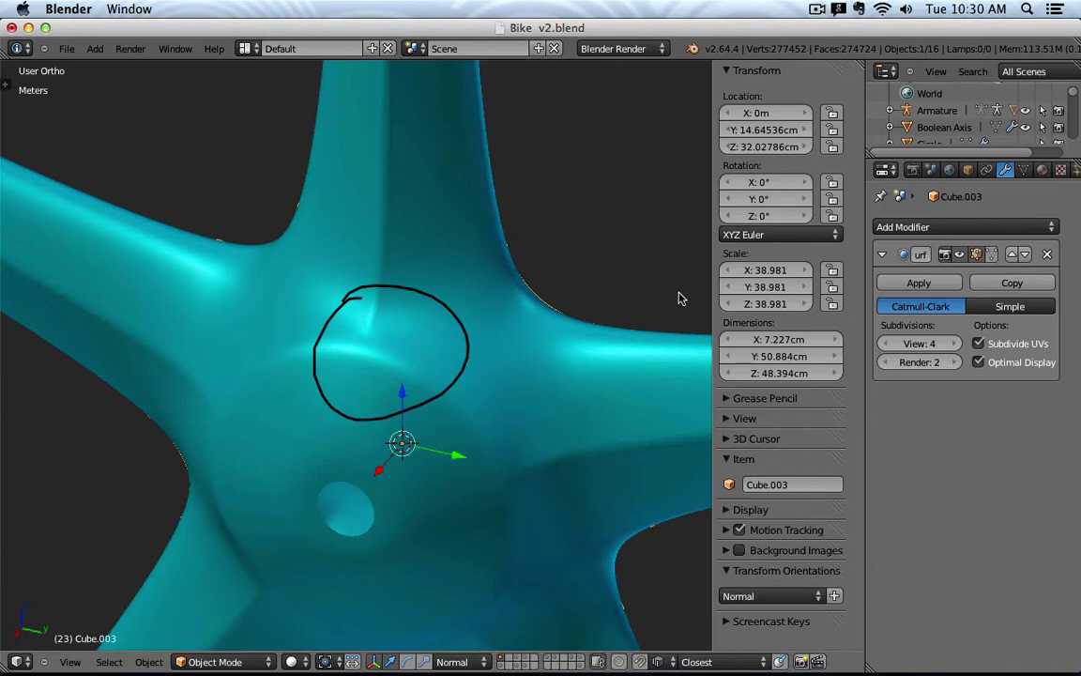
- Delete the grease pencil annotation circling the end of the crease on the hub
click(756, 398)
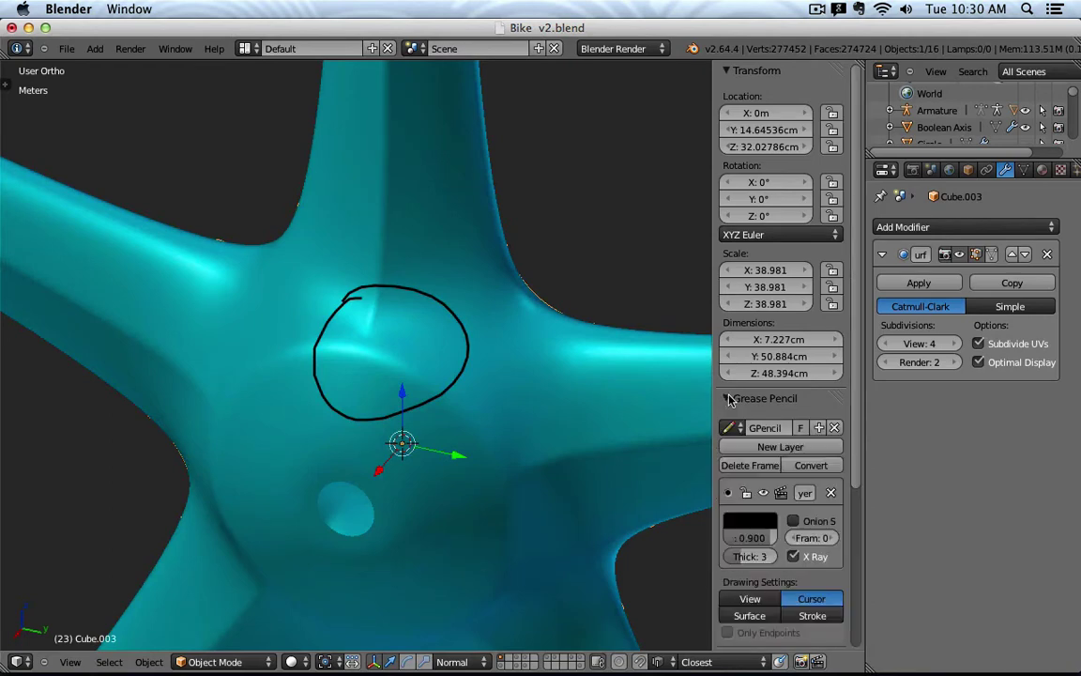
click(834, 429)
mouse_move(494, 284)
middle_down()
mouse_move(541, 217)
mouse_move(514, 389)
middle_up()
- Apply a mean crease of 1 to the three centre edges running down the upright spoke and check the smoothed result
key(Tab)
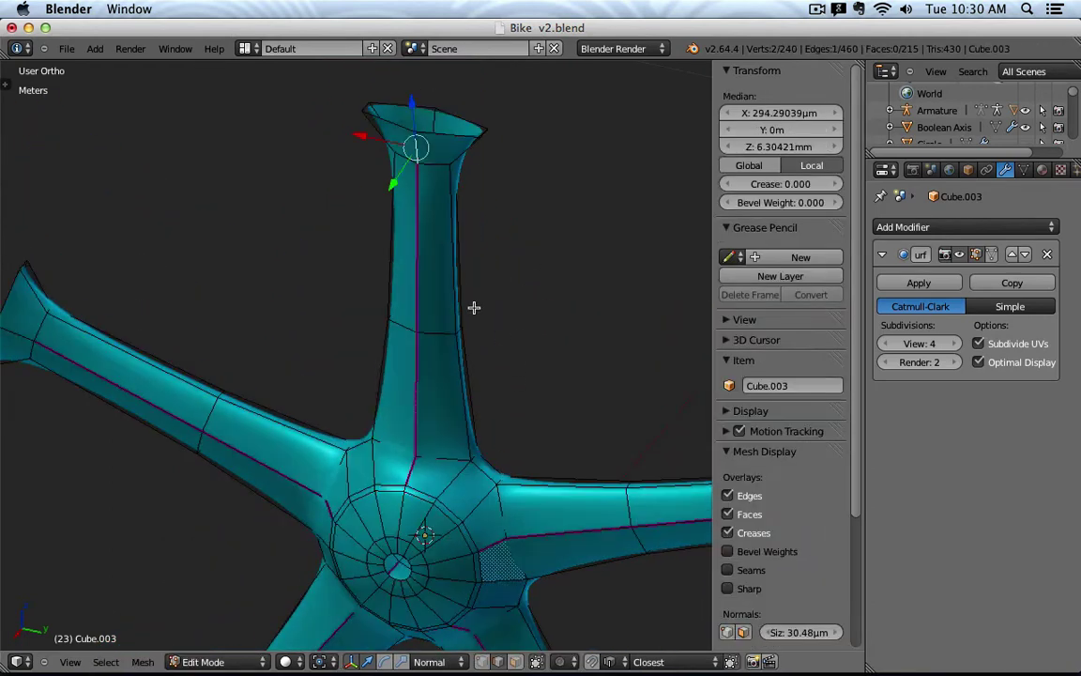
shift+right_click(417, 333)
shift+right_click(419, 462)
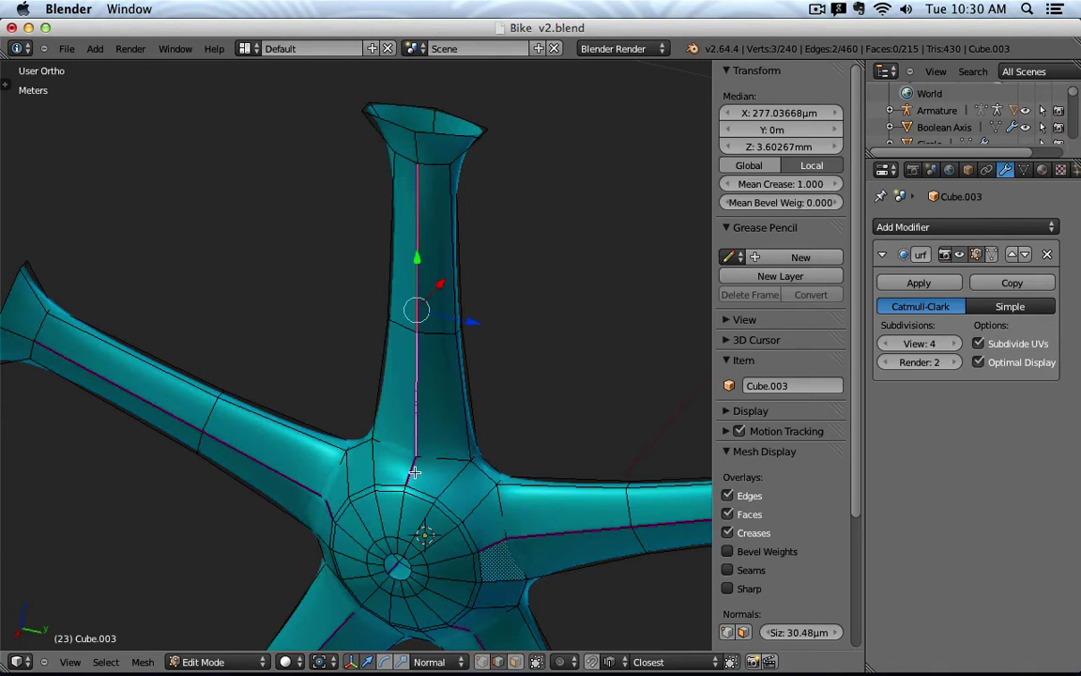
middle_drag(601, 308, 536, 427)
click(766, 184)
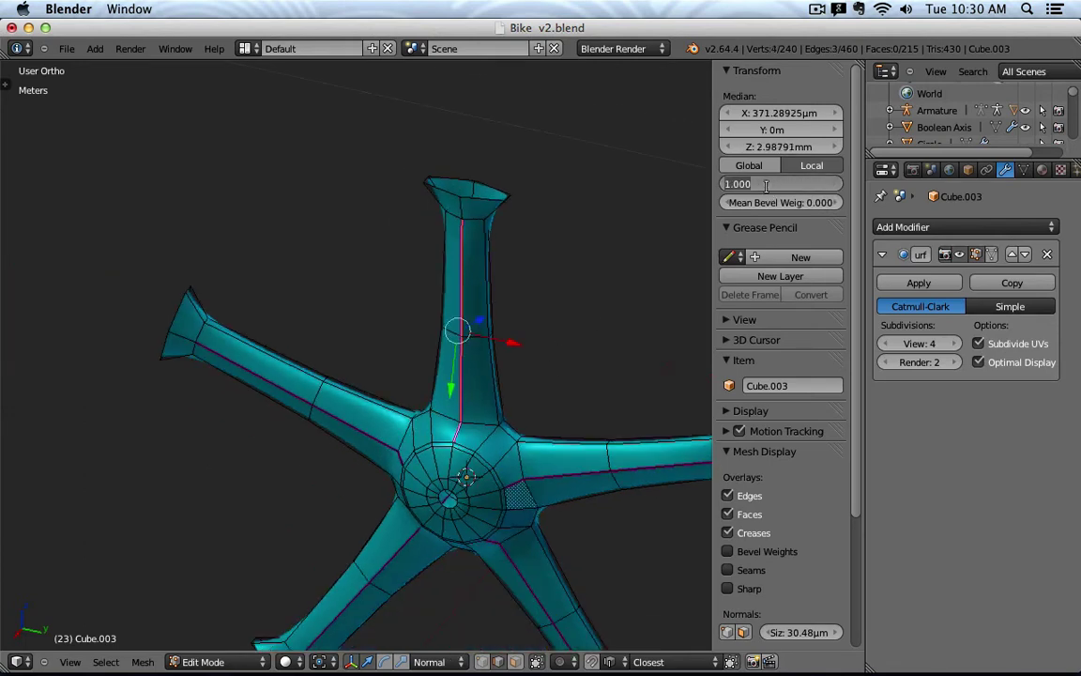
key(Return)
key(Tab)
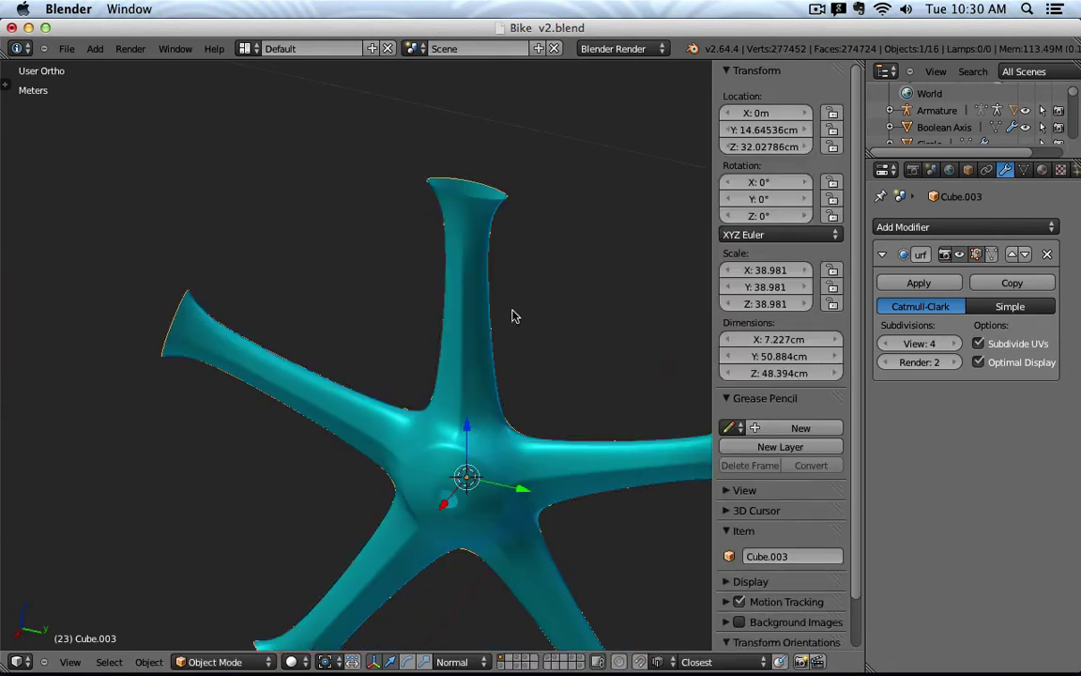
- Examine the whole five-spoke wheel in right orthographic view, comparing its control mesh with the smoothed surface around the upright spoke
key(KP_3)
shift+middle_drag(519, 352, 419, 272)
scroll(418, 272, down, 1)
key(n)
scroll(419, 272, down, 2)
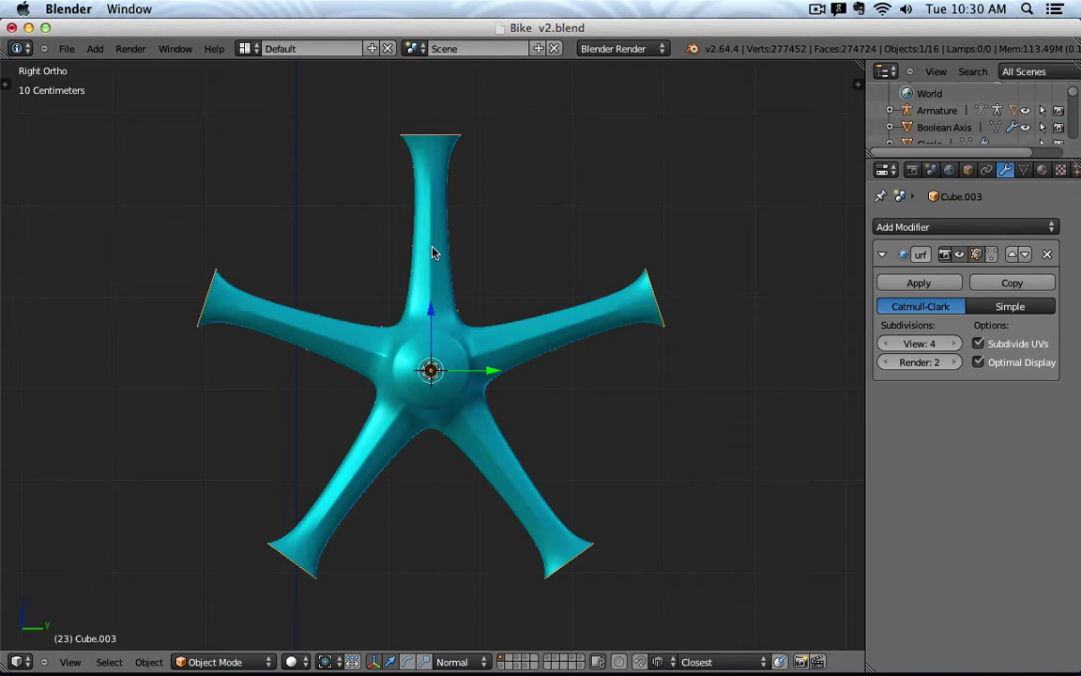
click(432, 251)
key(Tab)
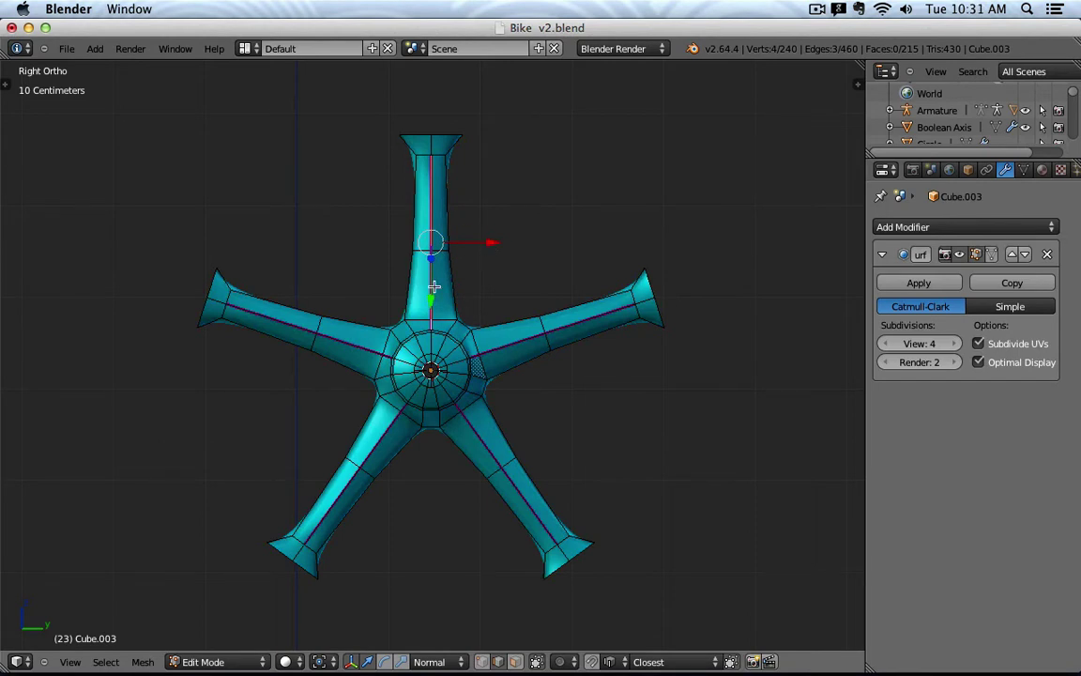
scroll(446, 221, up, 4)
key(Tab)
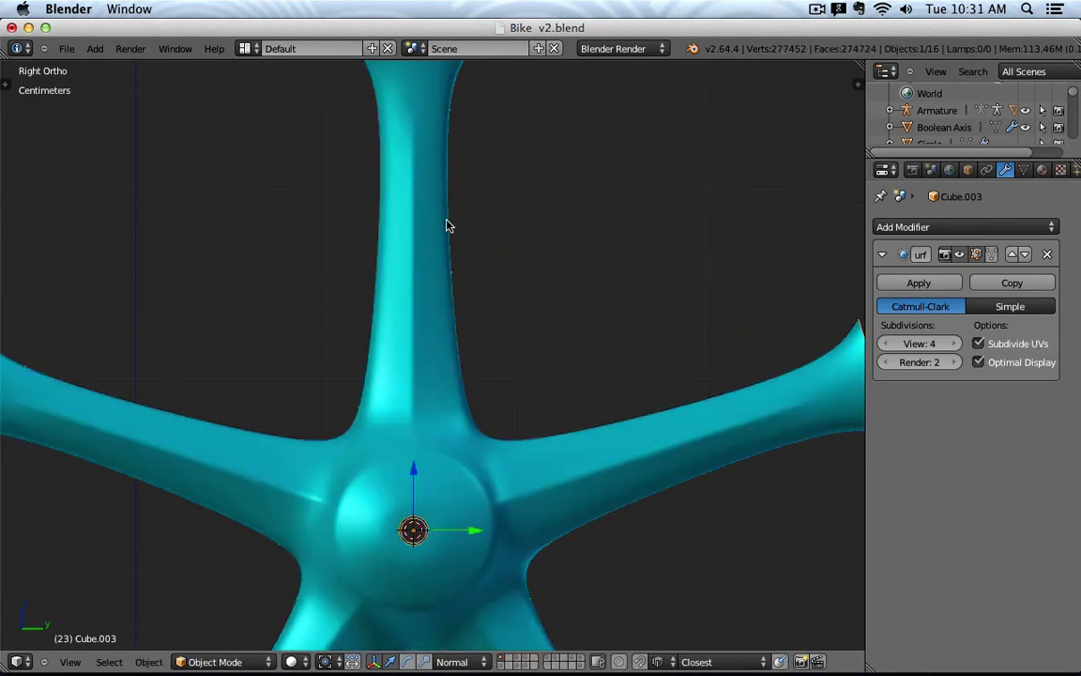
key(Tab)
scroll(447, 223, down, 3)
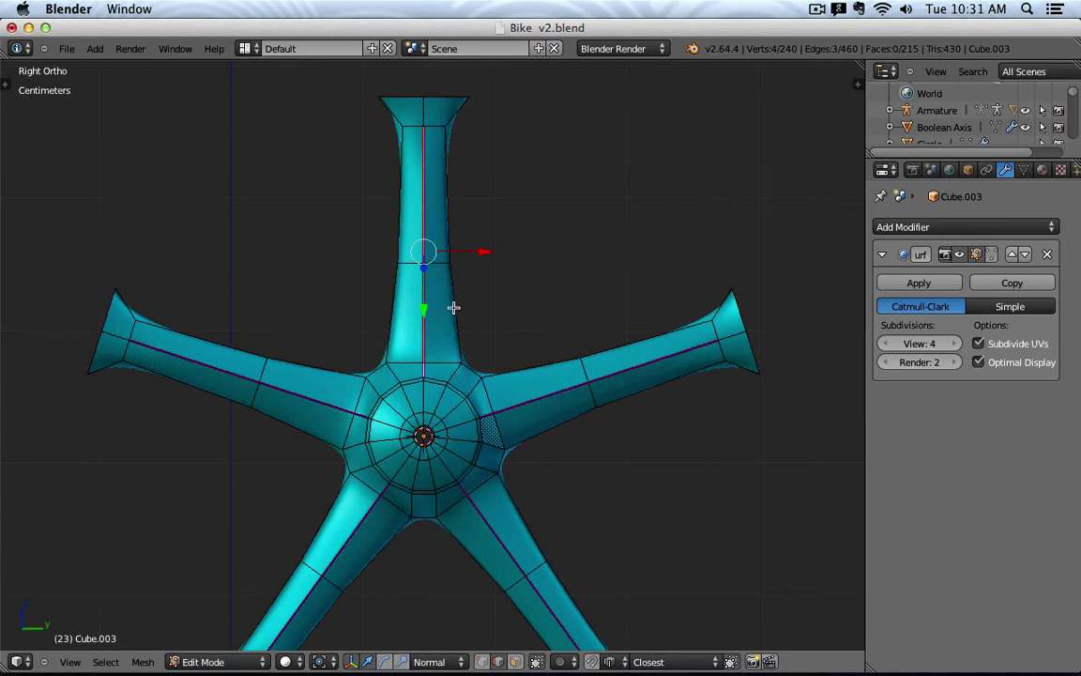
- Select the lower centre edge of the upright spoke and snap the 3D cursor to it
scroll(438, 266, up, 2)
key(z)
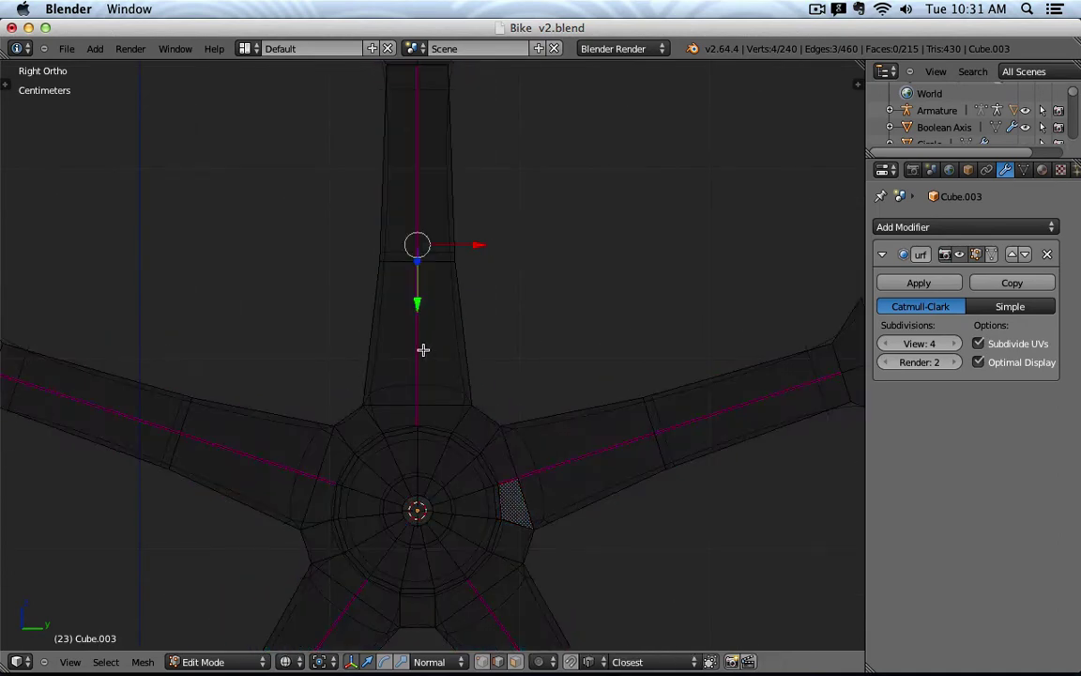
right_click(423, 350)
key(z)
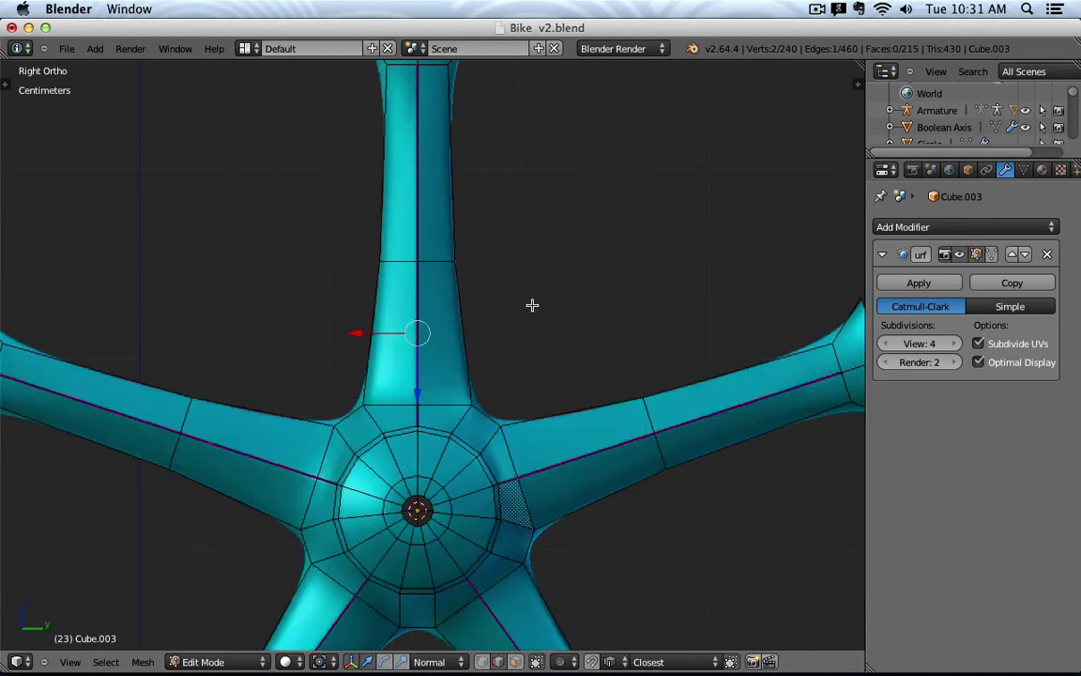
key(shift+s)
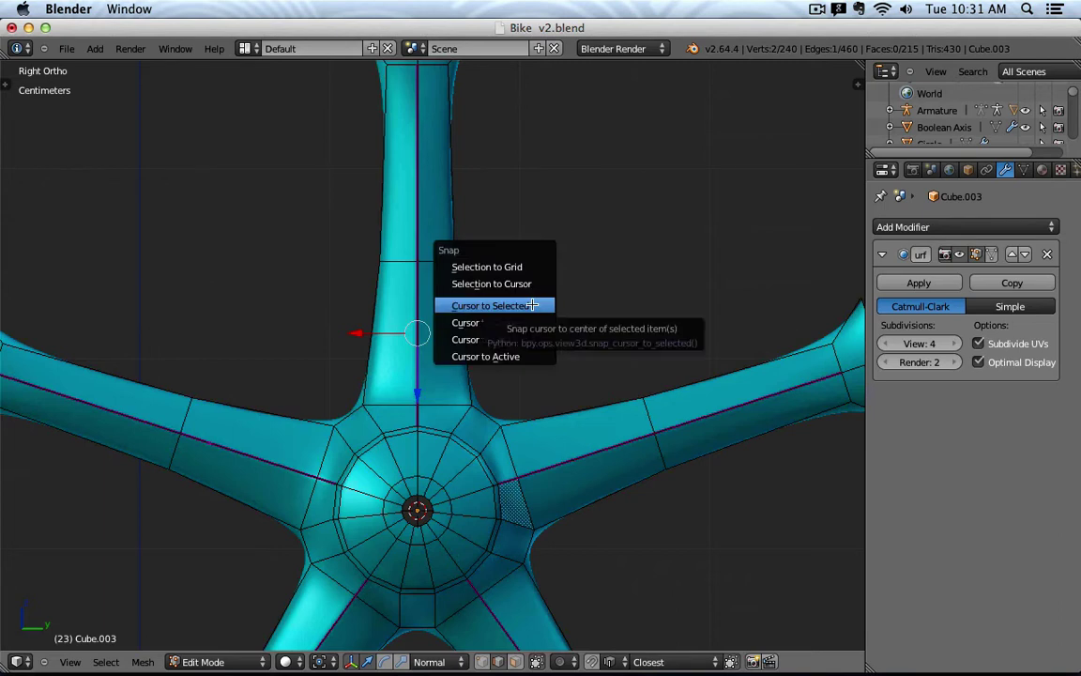
click(532, 305)
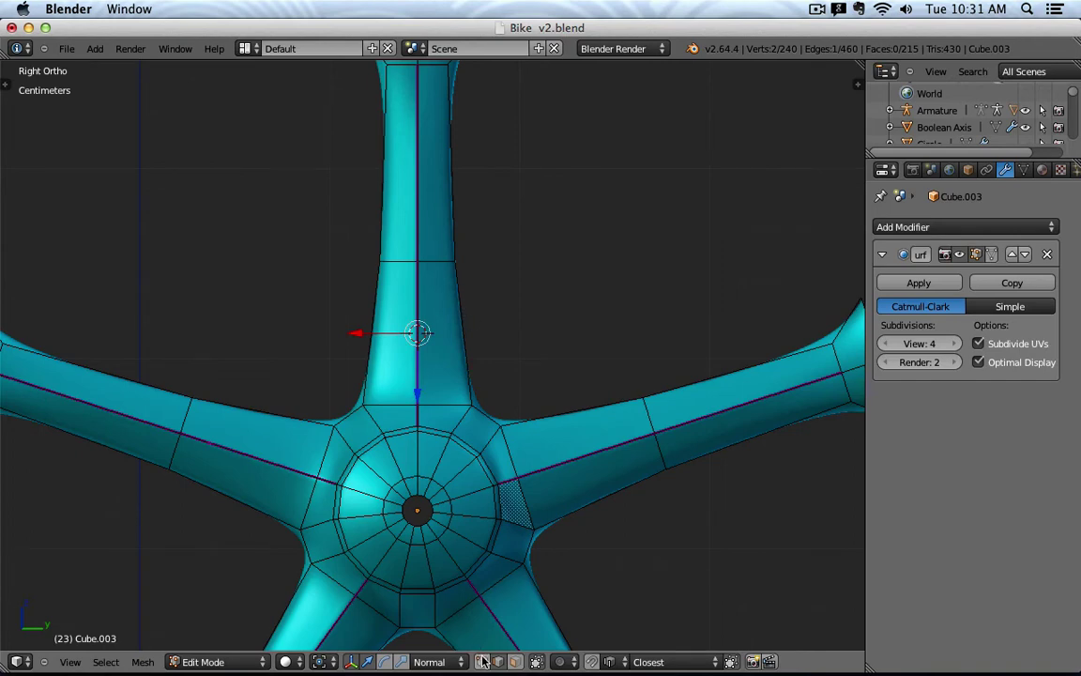
- Duplicate the upright spoke's front lower centre edge by its two vertices and offset the copy about 4.3 mm sideways along the normal X axis
key(z)
mouse_move(418, 270)
middle_down()
mouse_move(490, 315)
mouse_move(466, 284)
middle_up()
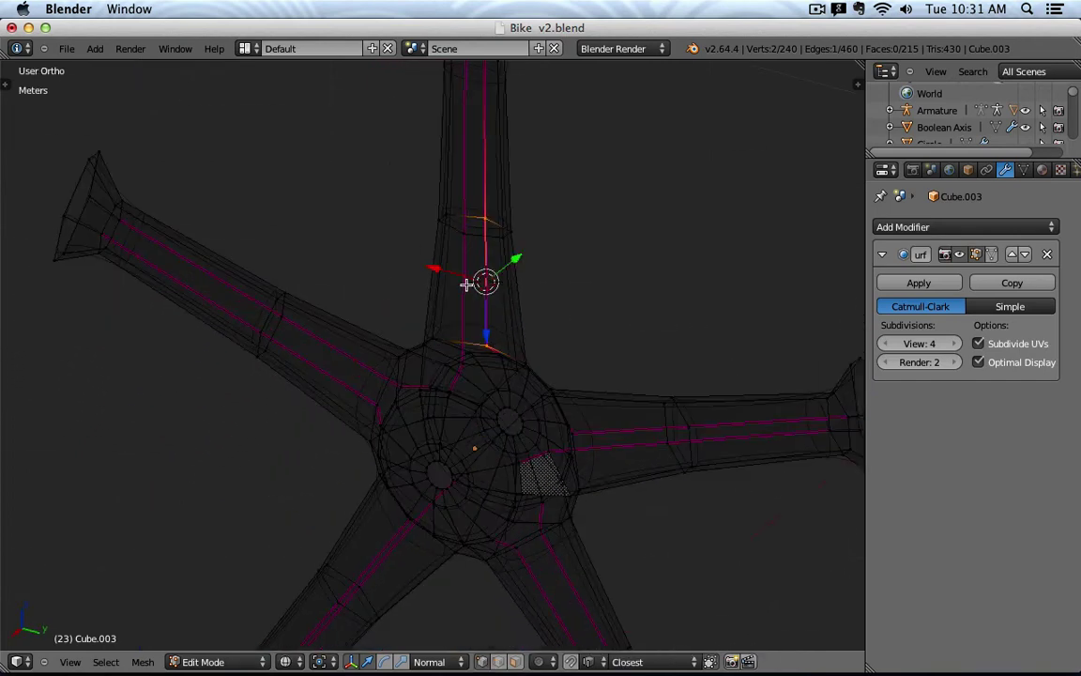
mouse_move(480, 342)
middle_down()
mouse_move(519, 307)
mouse_move(524, 268)
middle_up()
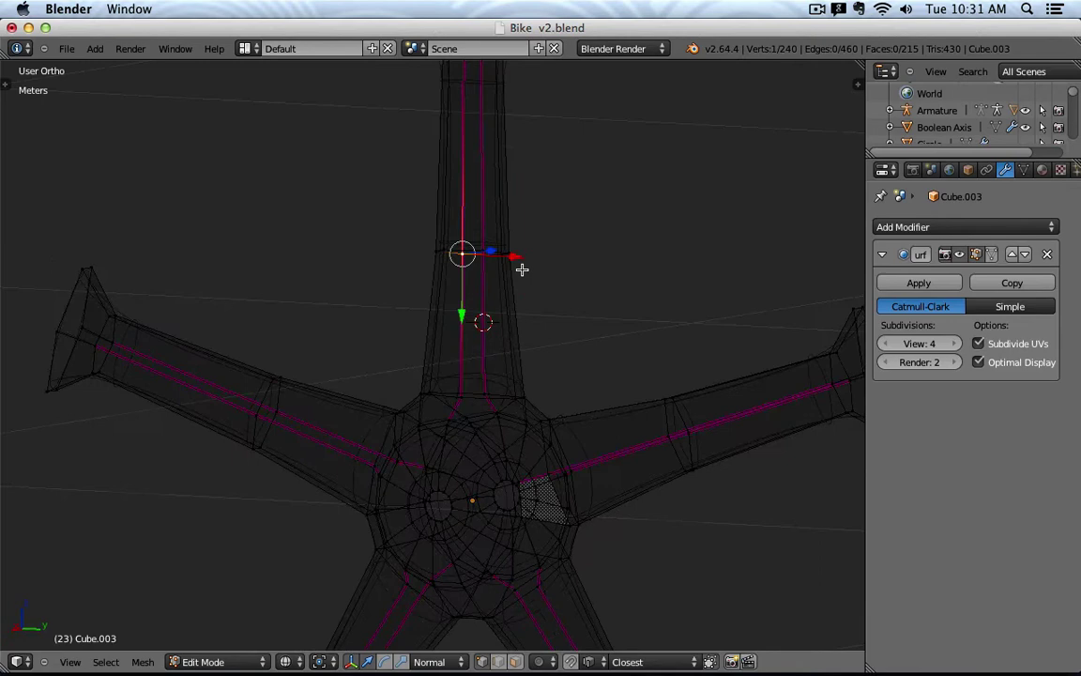
shift+right_click(462, 393)
key(z)
middle_drag(571, 368, 561, 316)
key(shift+d)
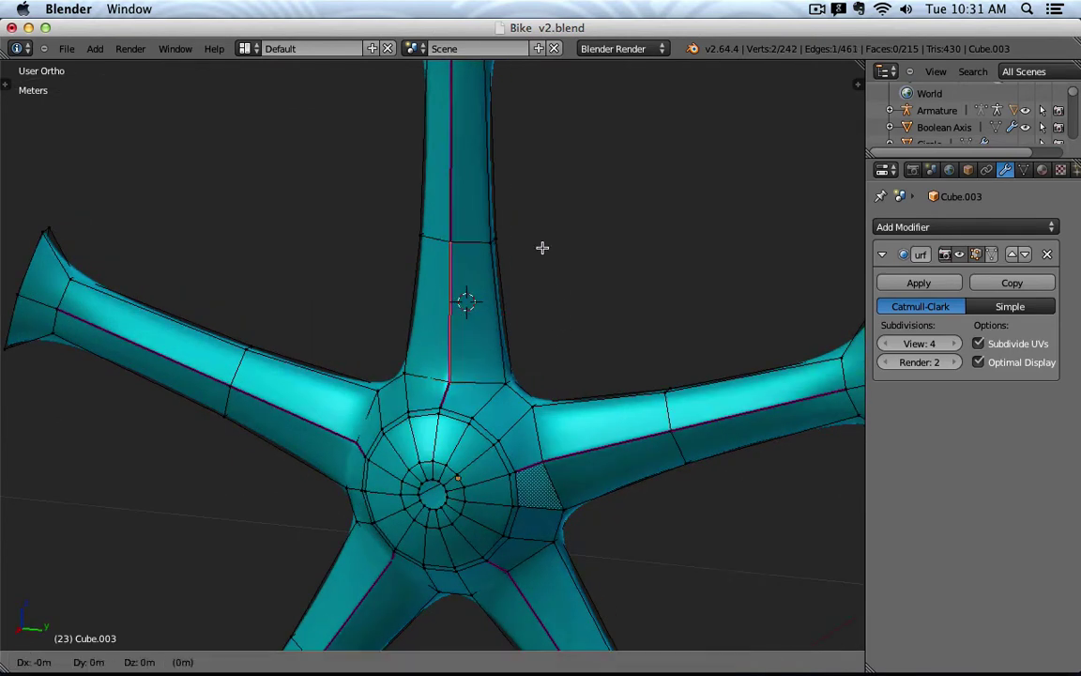
right_click(542, 246)
key(g)
key(x)
key(x)
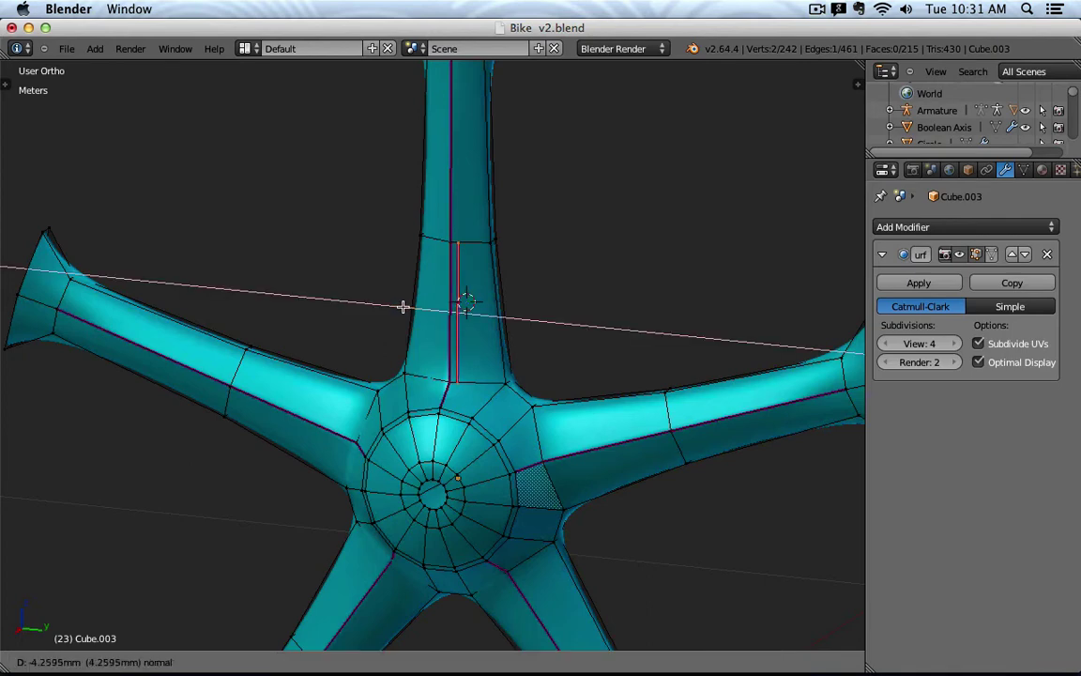
click(402, 307)
- Mirror a duplicate of the offset edge along global Y, using the 3D cursor as the pivot point
middle_drag(504, 277, 613, 267)
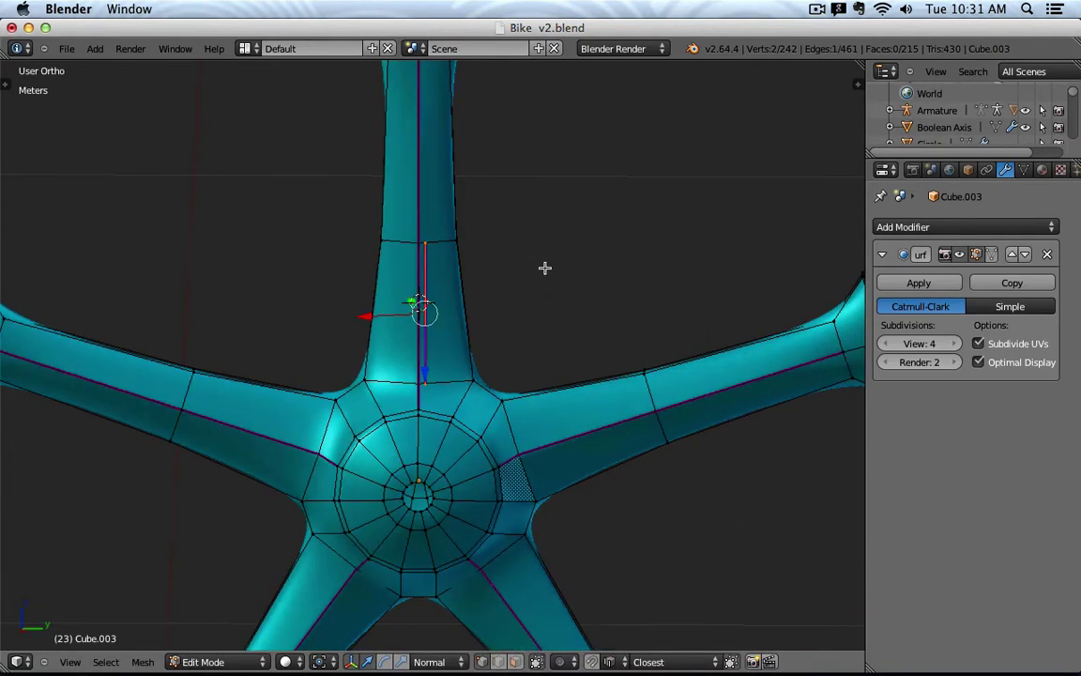
middle_drag(545, 287, 523, 291)
click(319, 668)
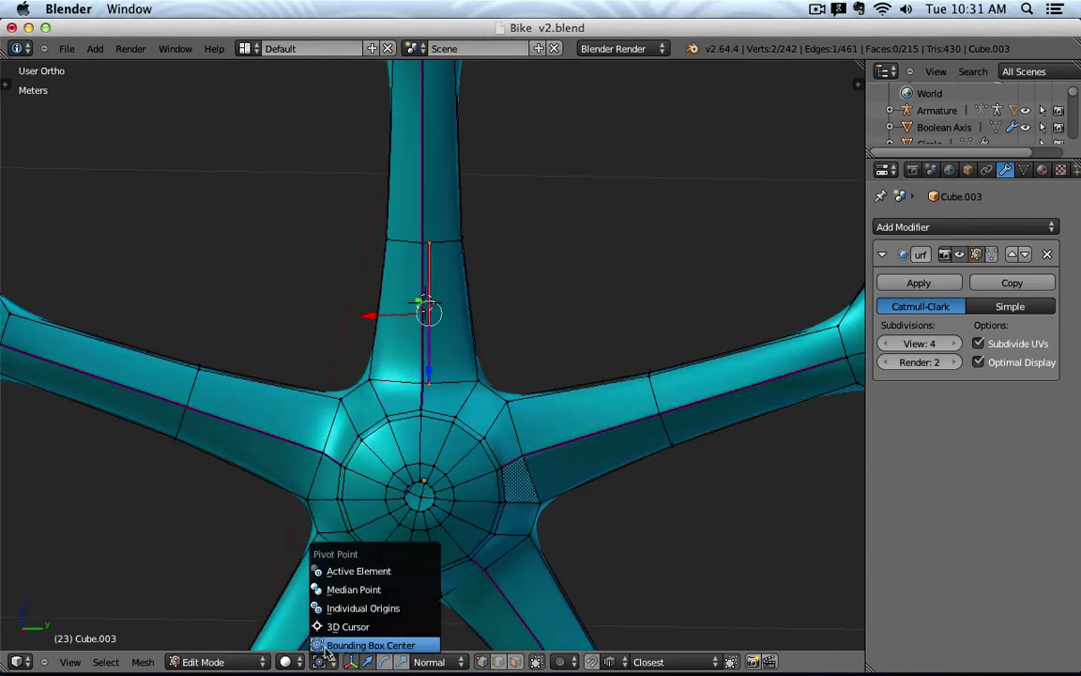
click(337, 625)
key(KP_3)
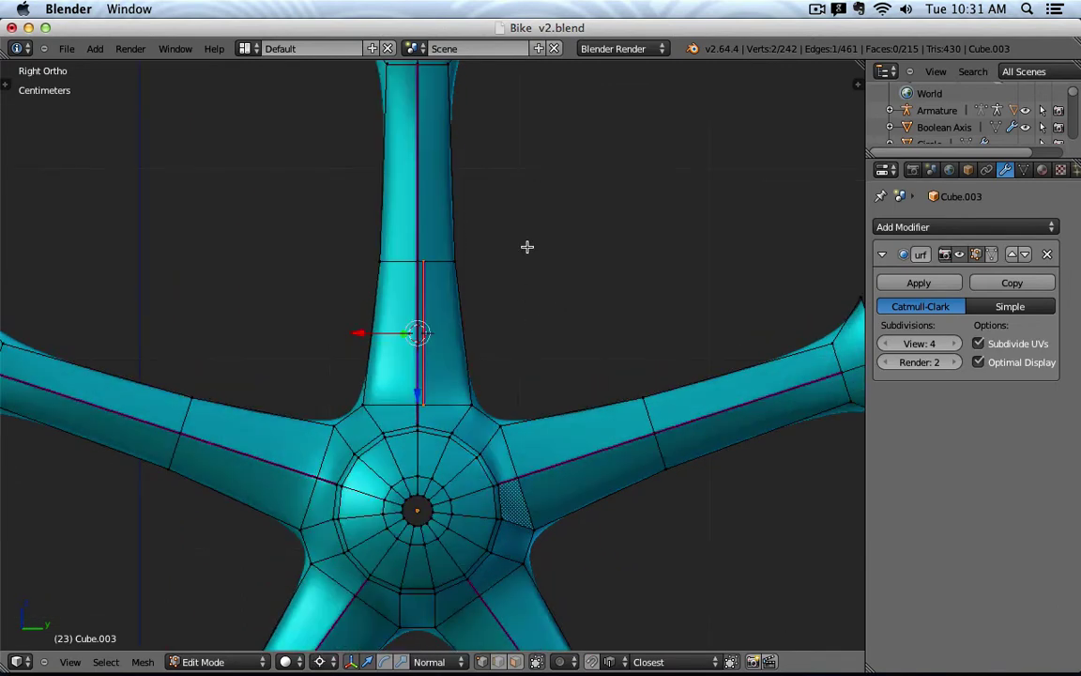
scroll(507, 289, up, 2)
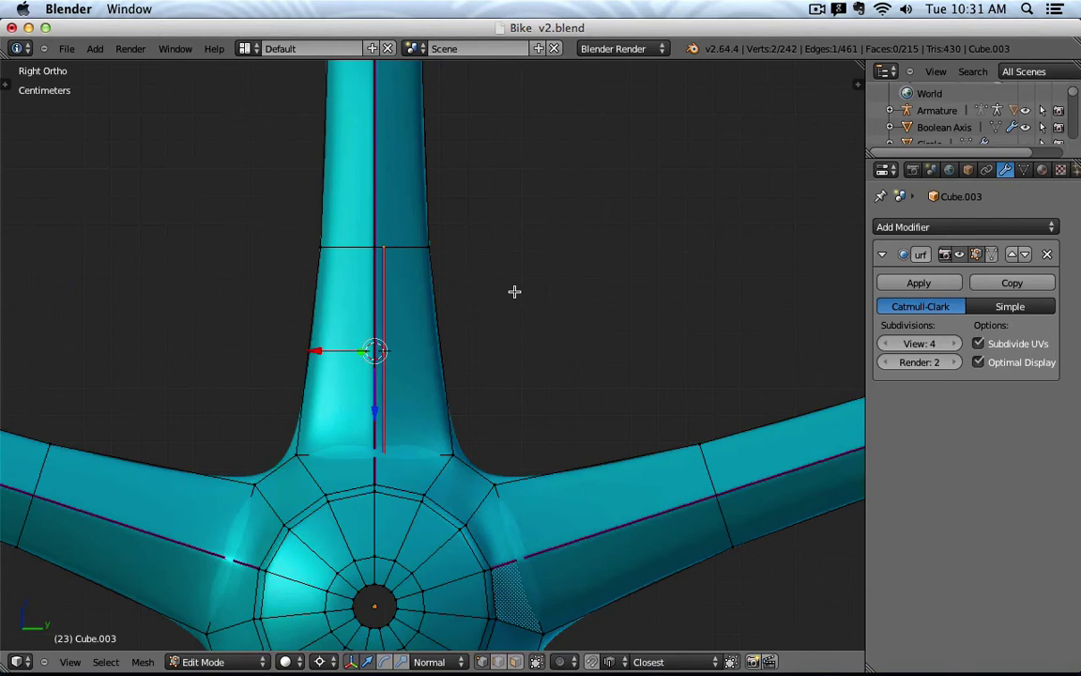
key(shift+d)
key(Escape)
key(ctrl+m)
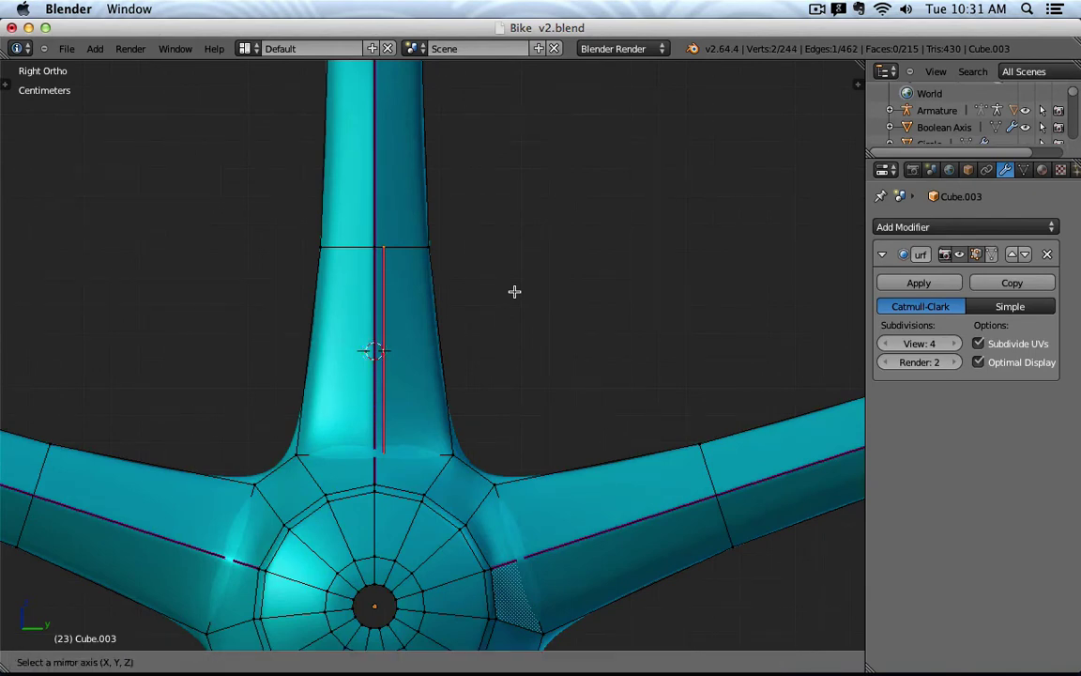
key(y)
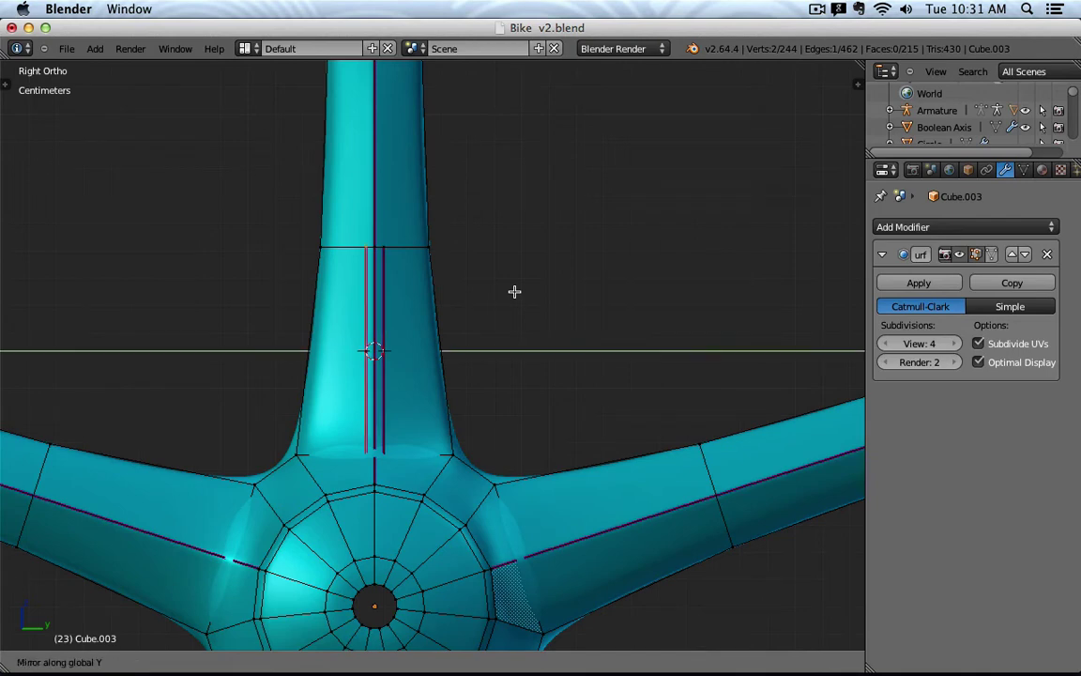
key(Return)
- Delete the two vertices of the original front centre edge between the two offset edges
middle_drag(530, 265, 482, 329)
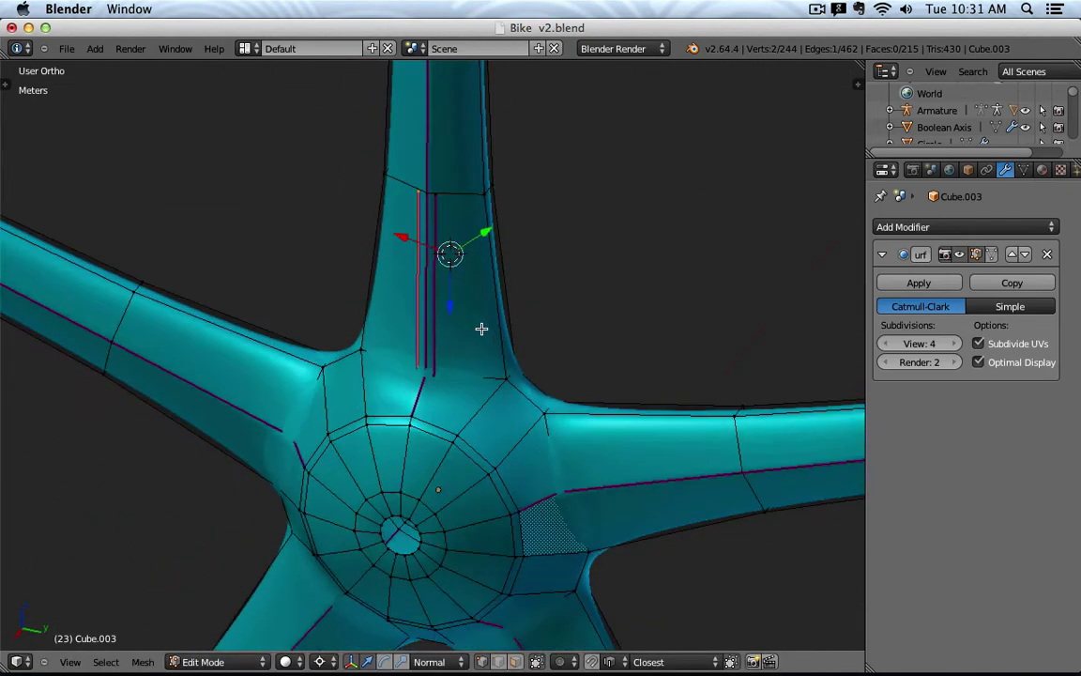
right_click(427, 192)
shift+right_click(430, 375)
key(z)
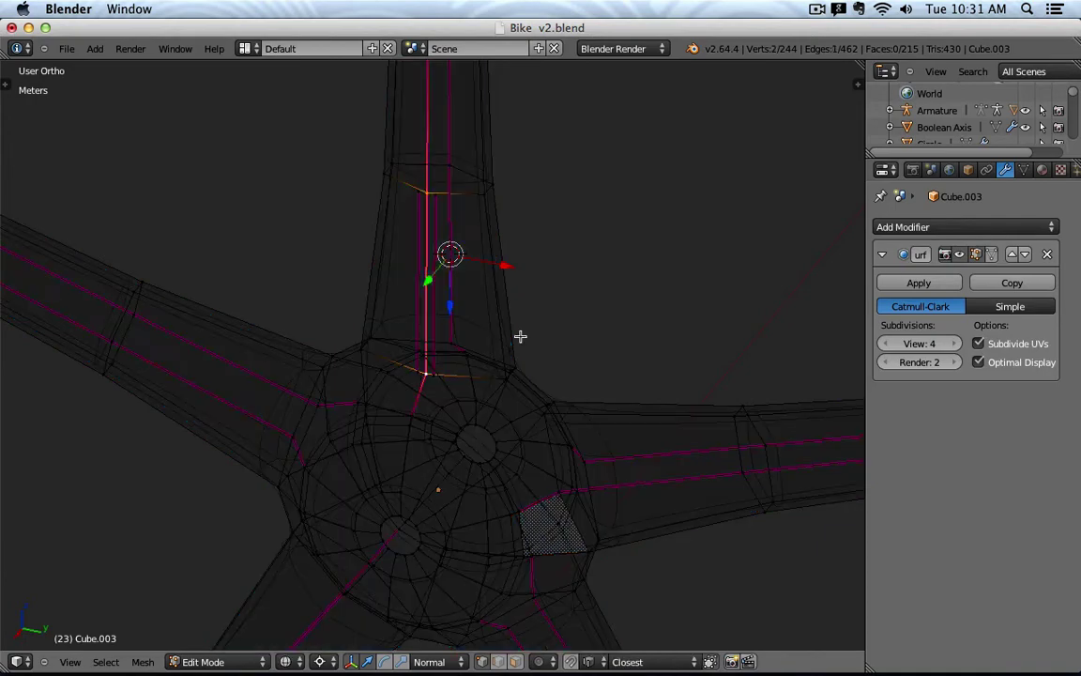
key(x)
click(519, 199)
key(z)
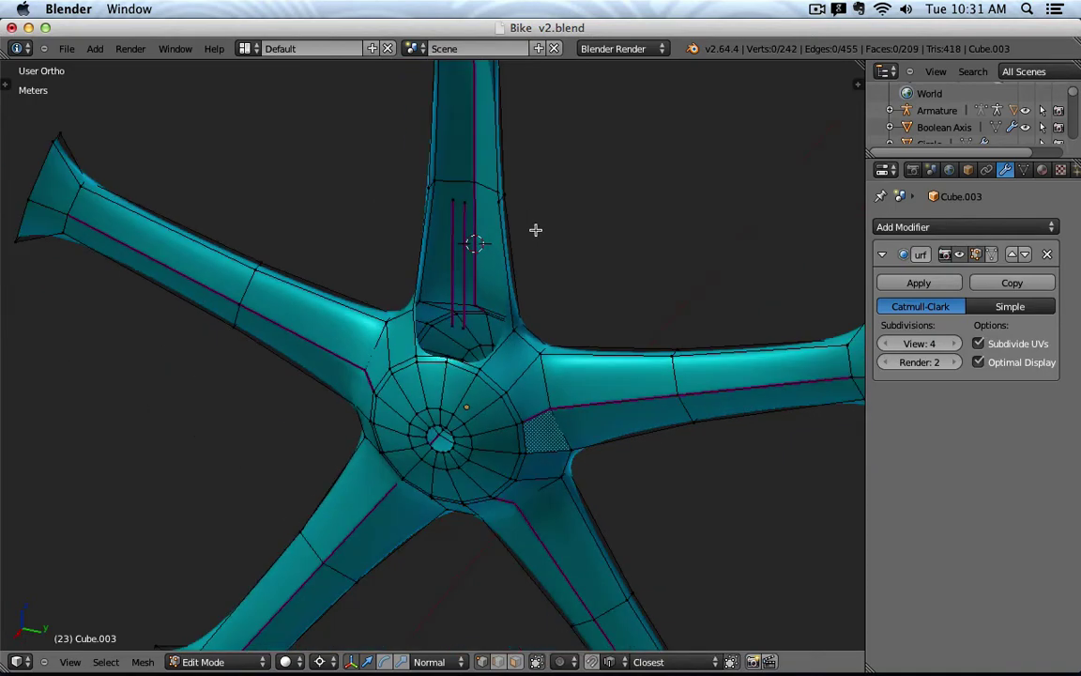
- Fill a face between each offset edge and the neighbouring outer edge on the lower part of the upright spoke
middle_drag(536, 229, 526, 202)
scroll(518, 340, up, 4)
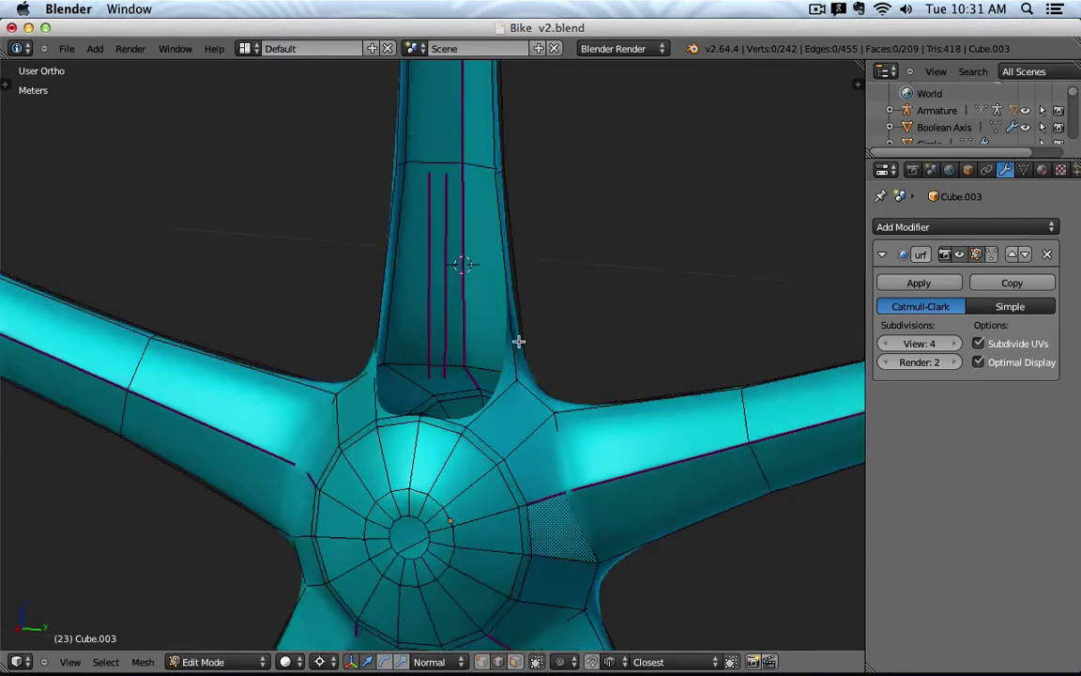
alt+right_click(414, 336)
shift+right_click(508, 316)
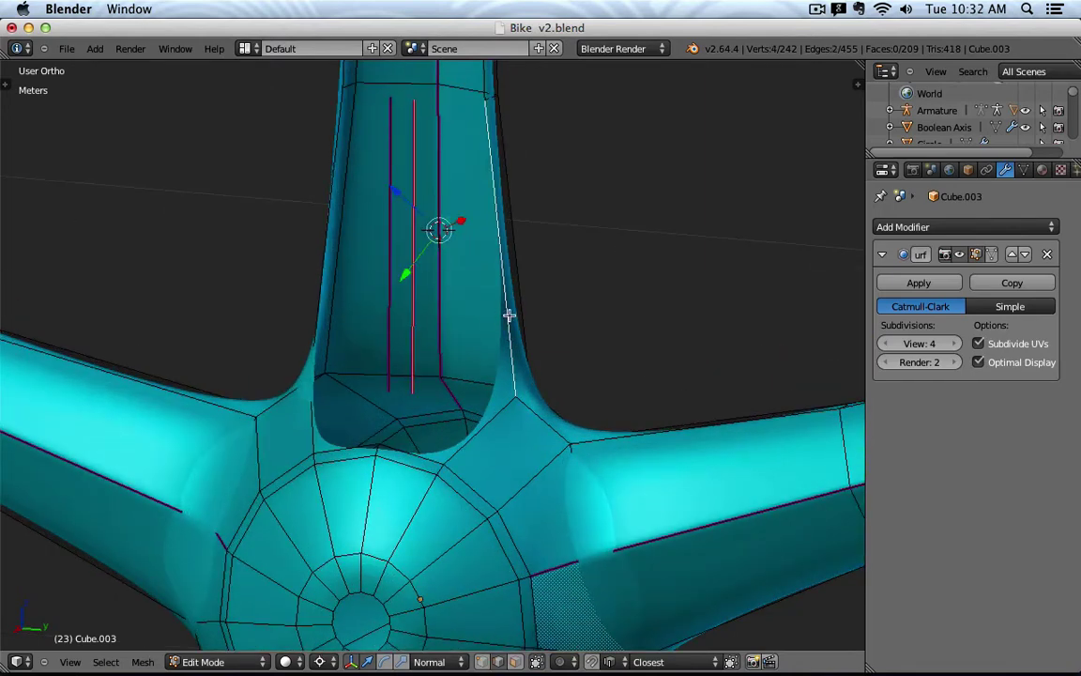
key(f)
right_click(385, 312)
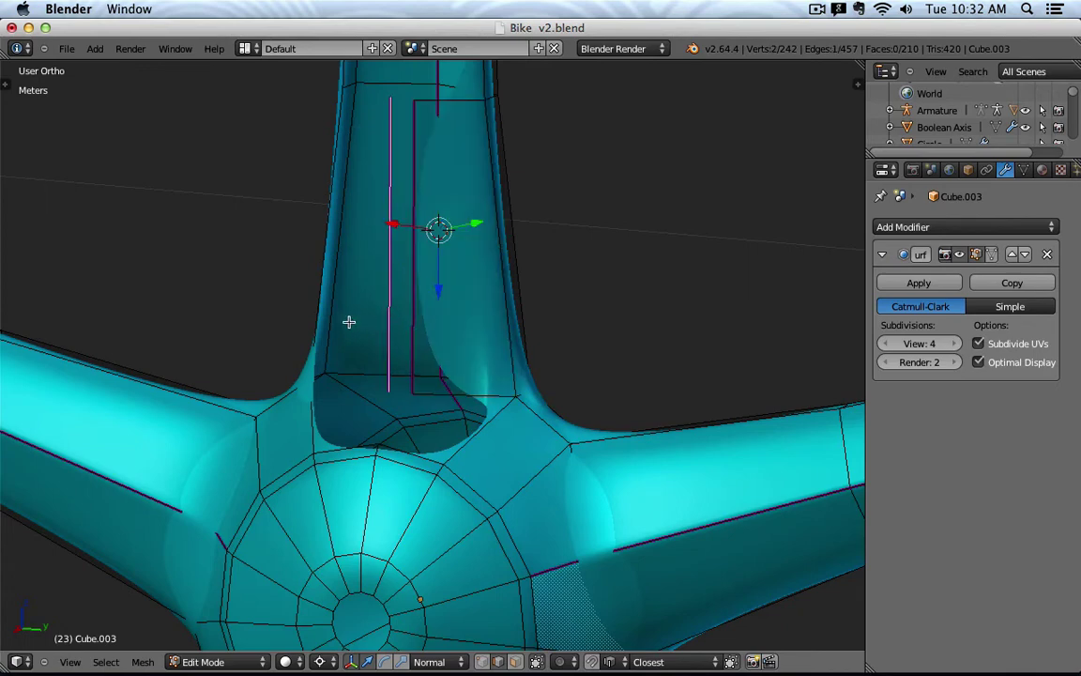
shift+right_click(320, 300)
key(f)
- Fill the two side faces of the upright spoke's upper section, joining the new lower faces to the flared end
scroll(415, 241, down, 5)
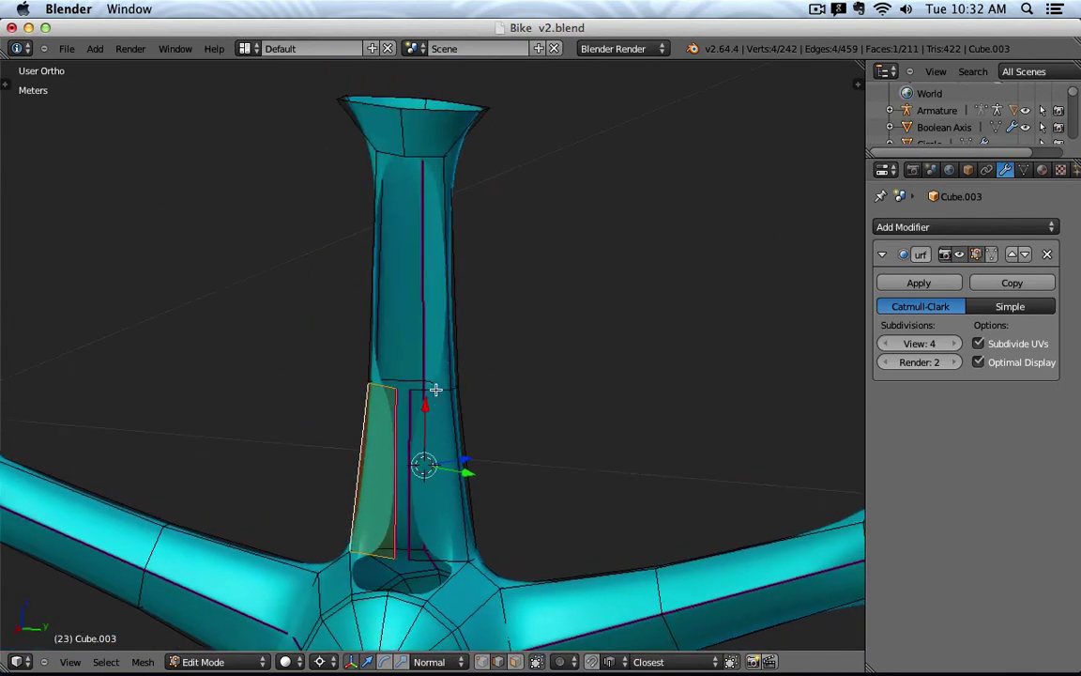
alt+right_click(436, 388)
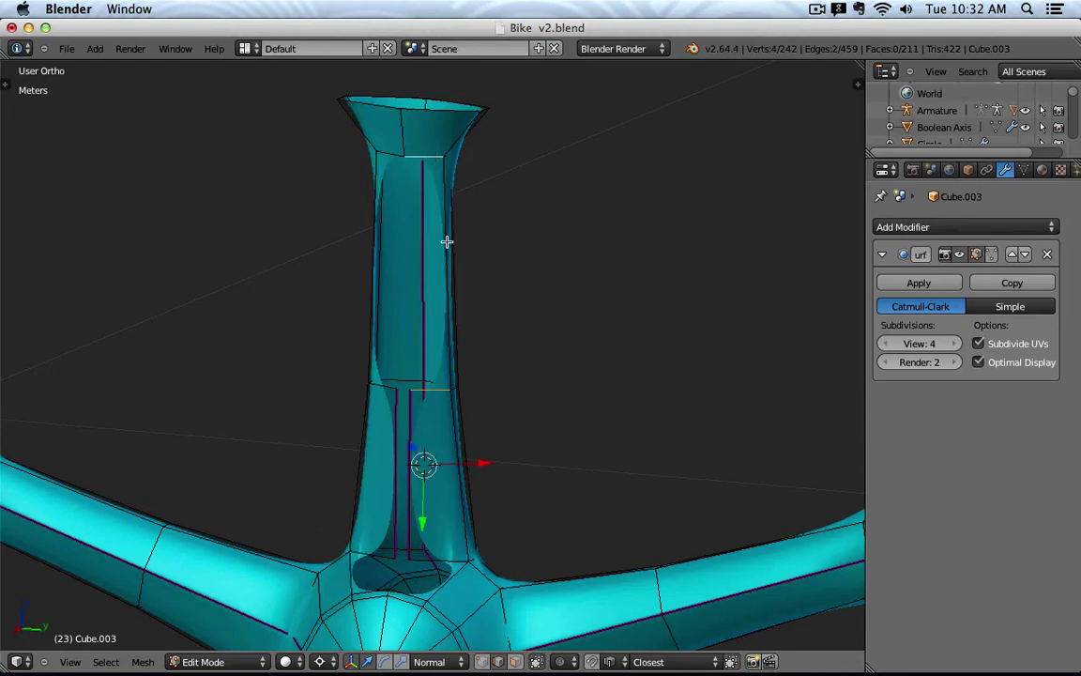
key(f)
right_click(390, 374)
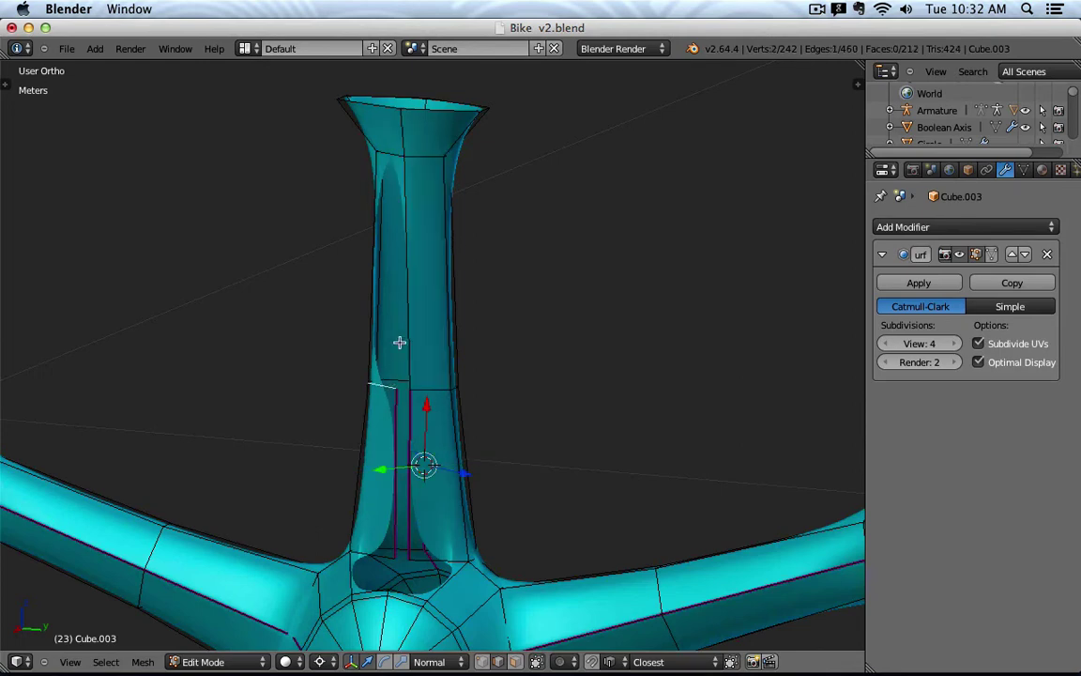
shift+right_click(390, 154)
shift+right_click(376, 186)
key(f)
- Fill the two side faces at the spoke's base, bridging the new lower faces to the hub's rim edges
shift+middle_drag(387, 421, 402, 265)
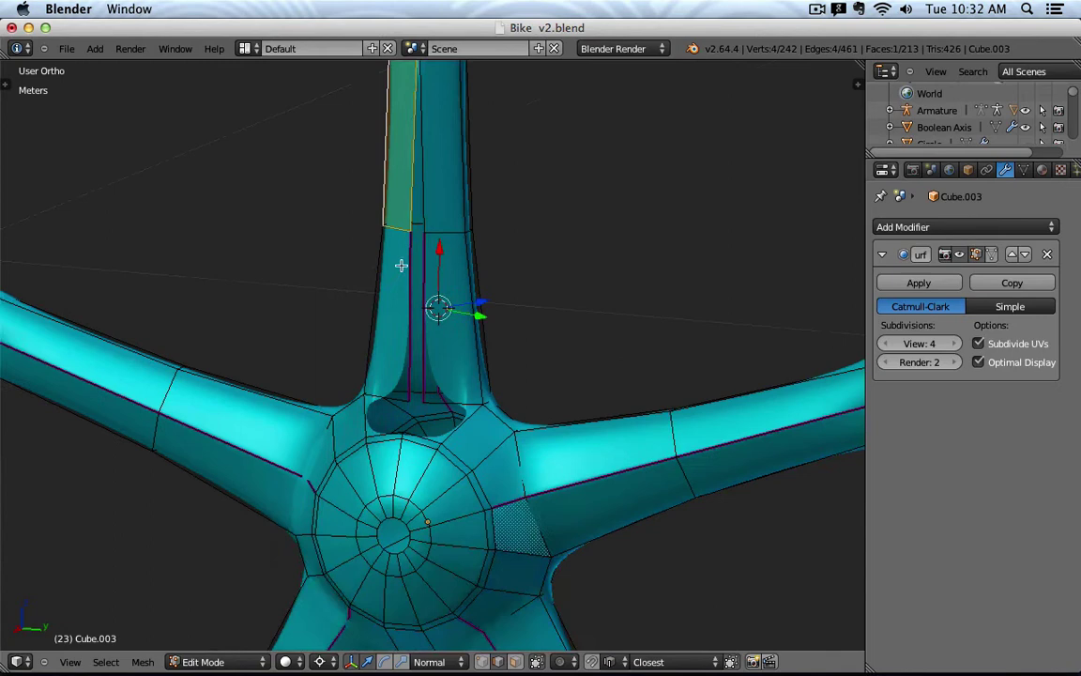
scroll(434, 413, up, 4)
right_click(419, 454)
shift+right_click(438, 380)
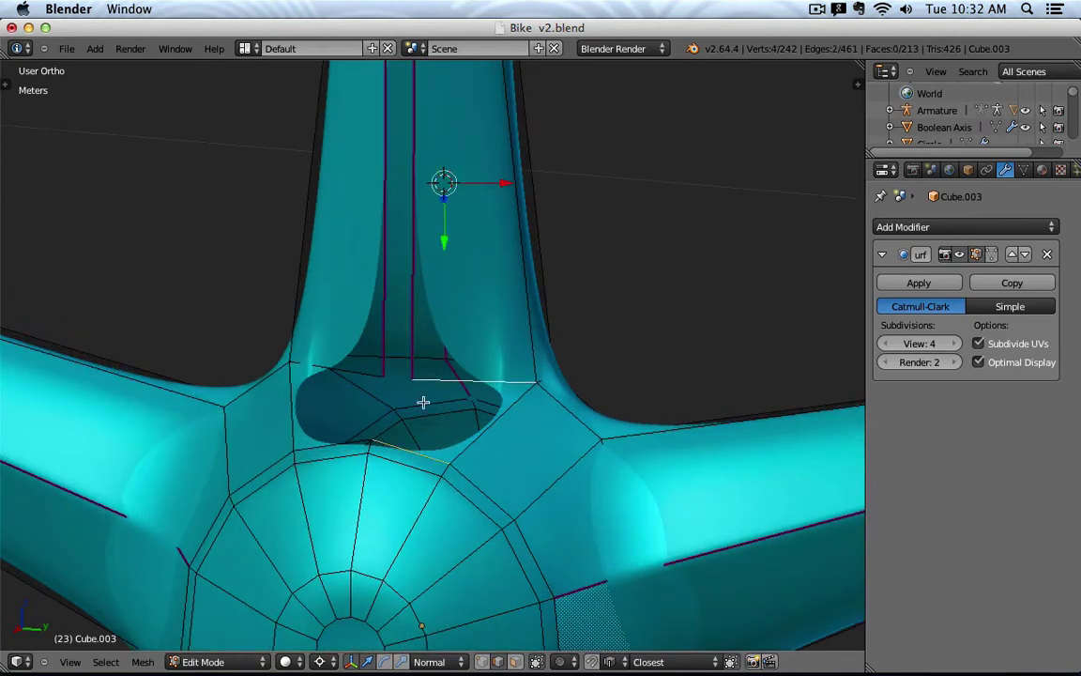
key(f)
right_click(347, 370)
shift+right_click(334, 442)
key(f)
scroll(351, 430, down, 3)
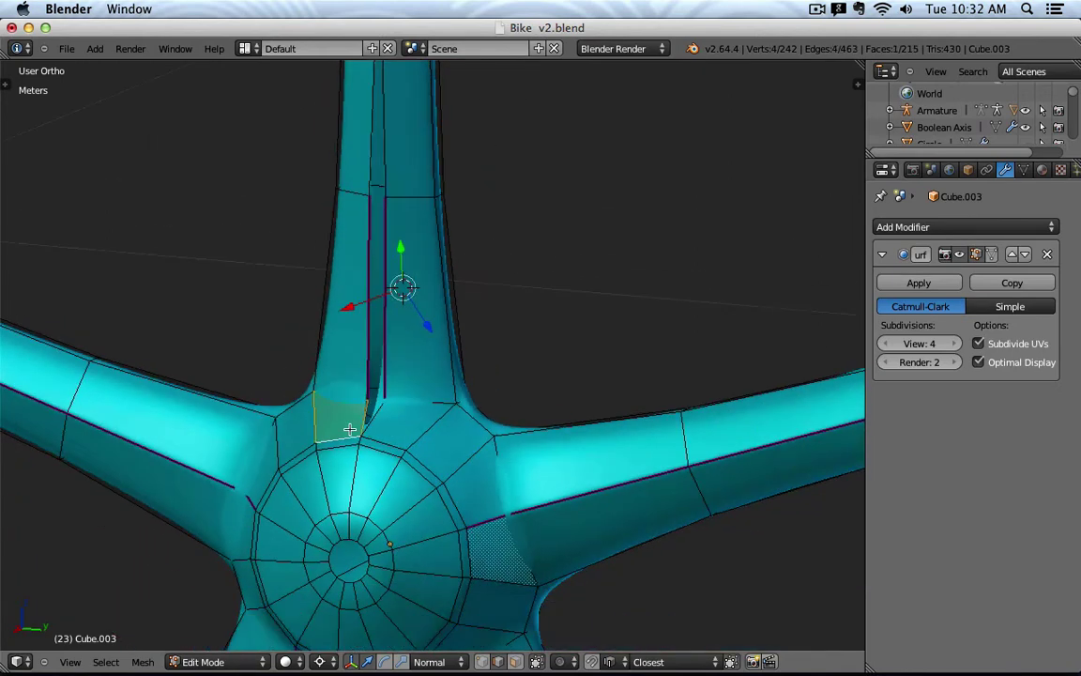
- Fill the narrow gap between the two offset edges on the upright spoke's lower section and the tapering triangular gap above it
middle_drag(350, 430, 379, 464)
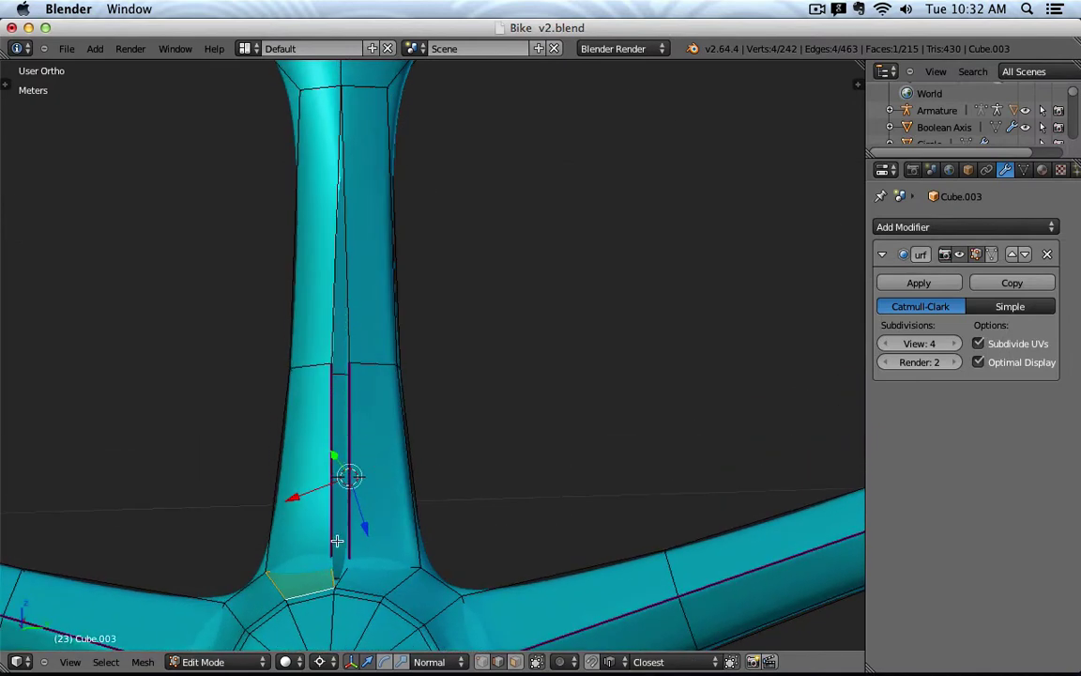
right_click(333, 413)
shift+right_click(352, 414)
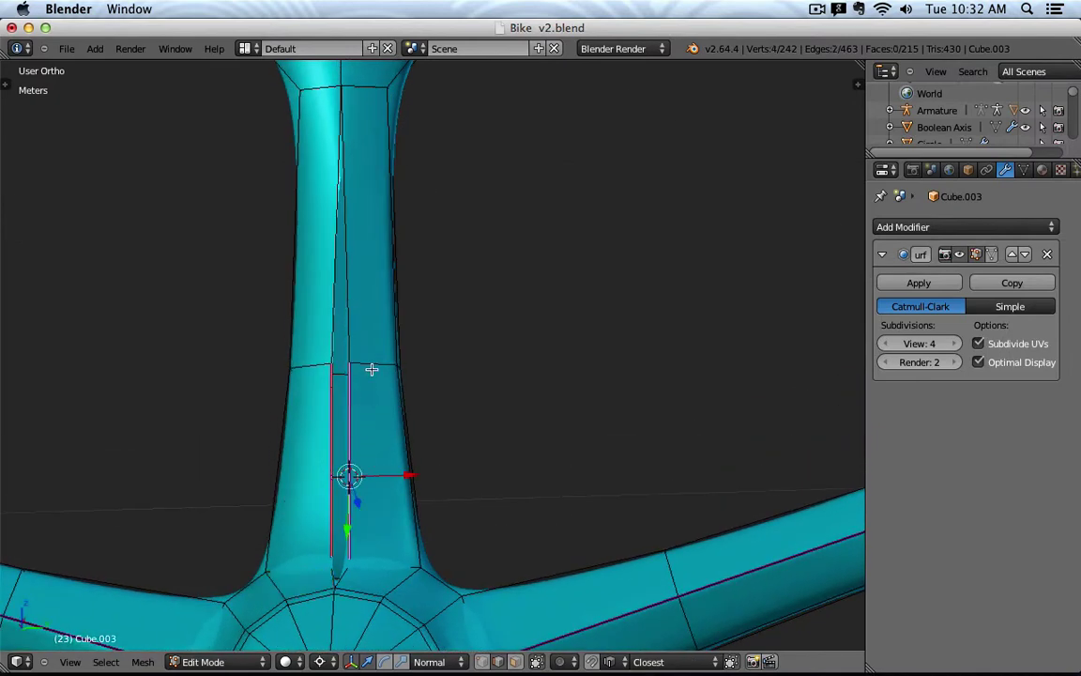
key(f)
right_click(338, 321)
shift+right_click(355, 294)
key(f)
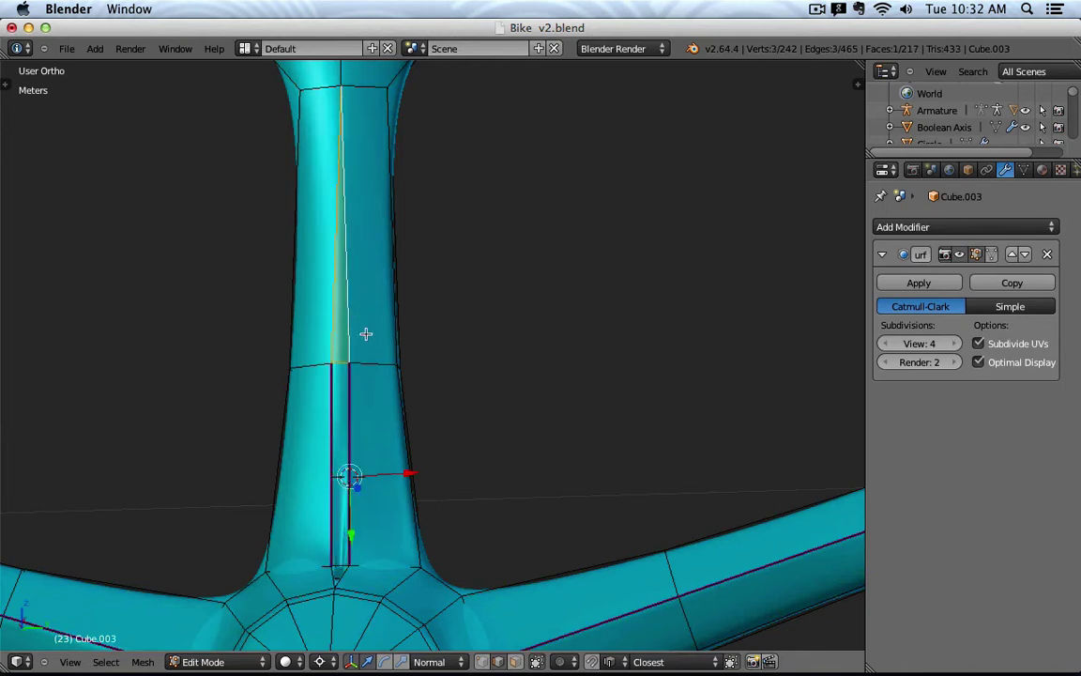
- Fill the small triangular gap at the upright spoke's base, between the ends of the offset edges and the hub rim vertex
shift+middle_drag(378, 430, 344, 493)
right_click(333, 426)
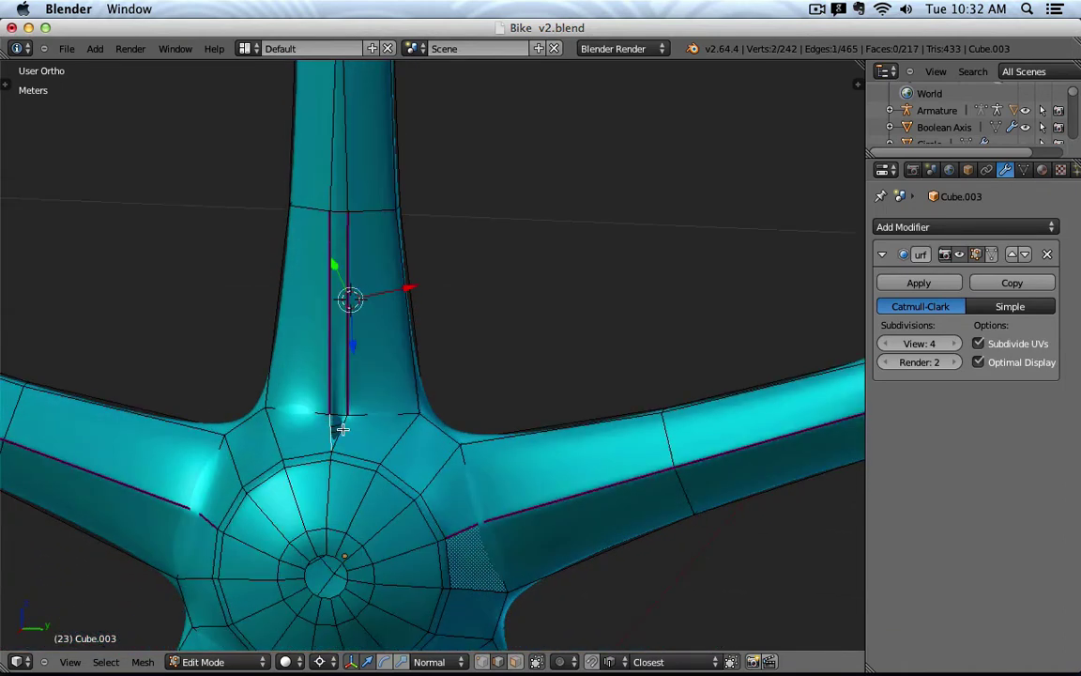
shift+right_click(343, 427)
key(f)
shift+scroll(408, 280, up, 3)
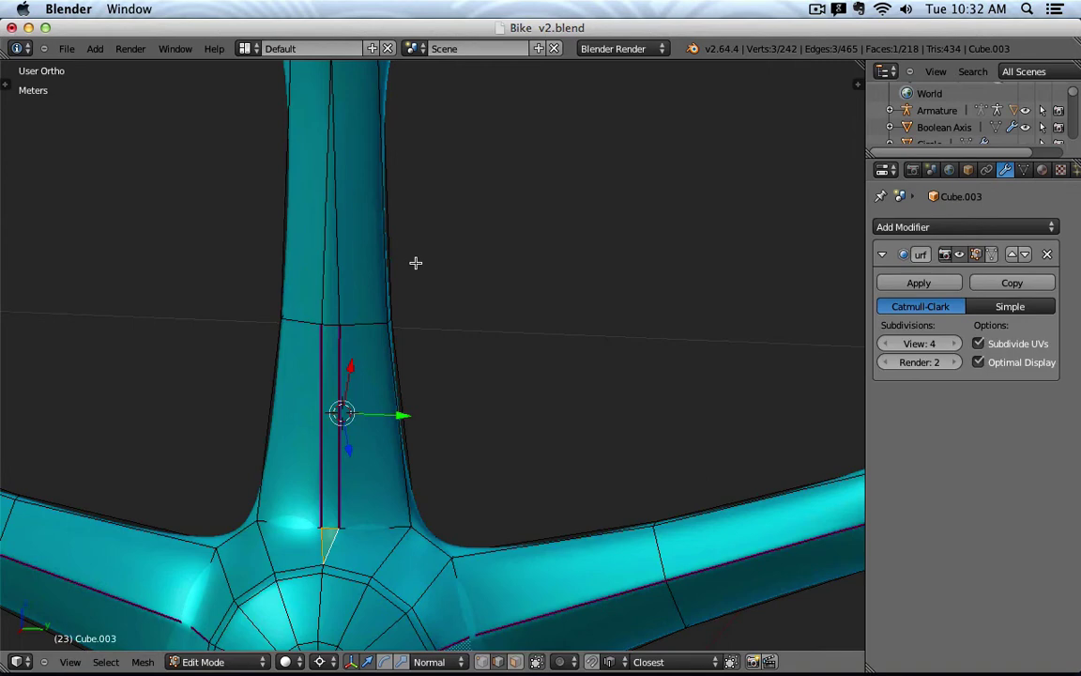
- Remove the crease from the two offset edges on the upright spoke's lower section
scroll(416, 263, down, 2)
right_click(350, 397)
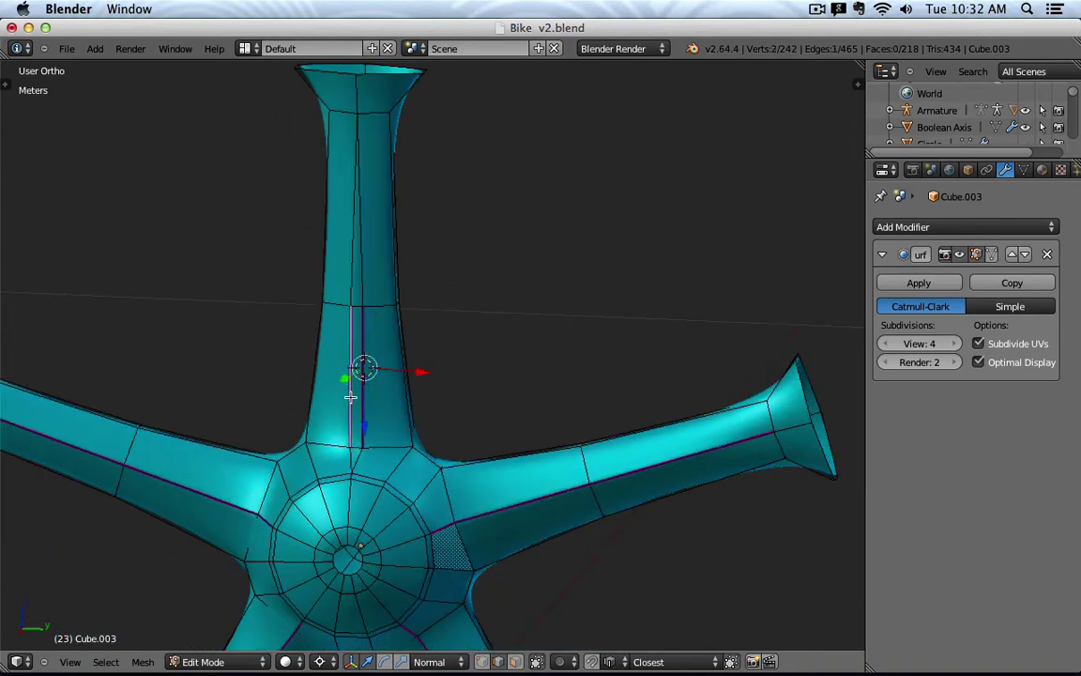
shift+right_click(362, 318)
key(n)
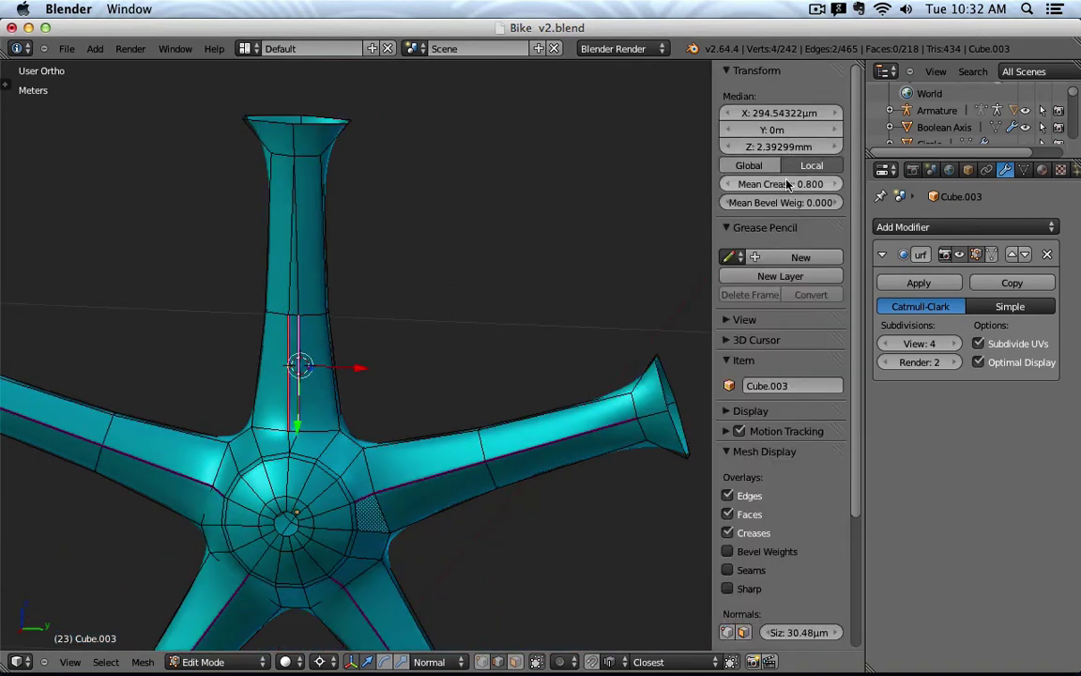
key(n)
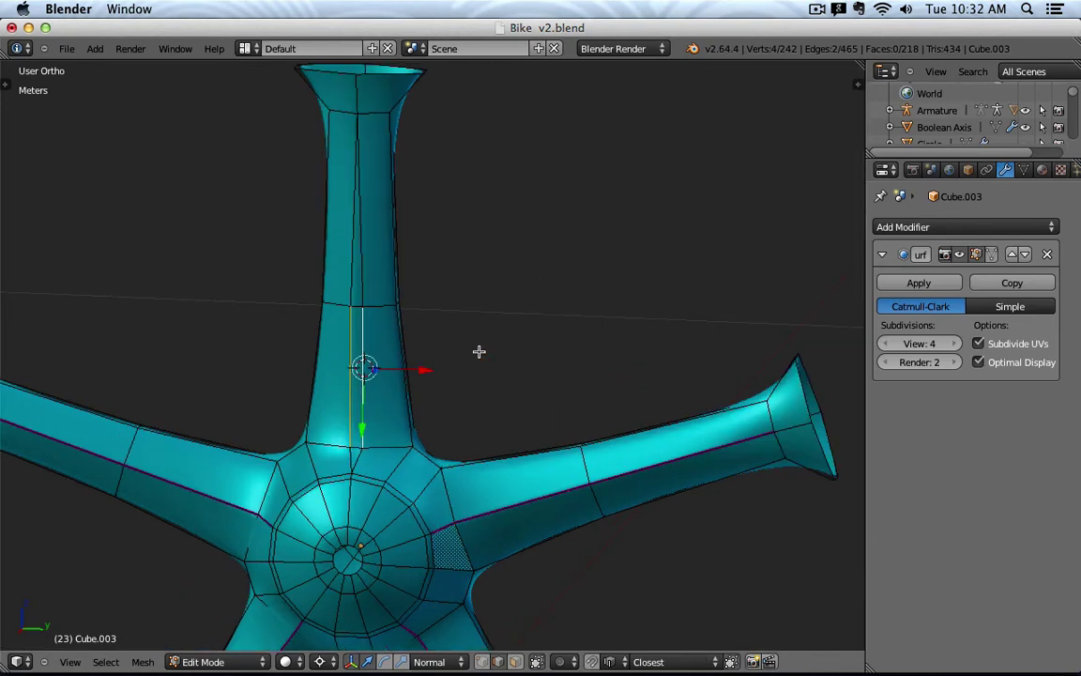
key(s)
key(y)
key(Escape)
- Scale the two offset edges closer together along Y to about 0.33 and check the smoothed spoke in Object Mode
middle_drag(495, 336, 515, 313)
key(KP_3)
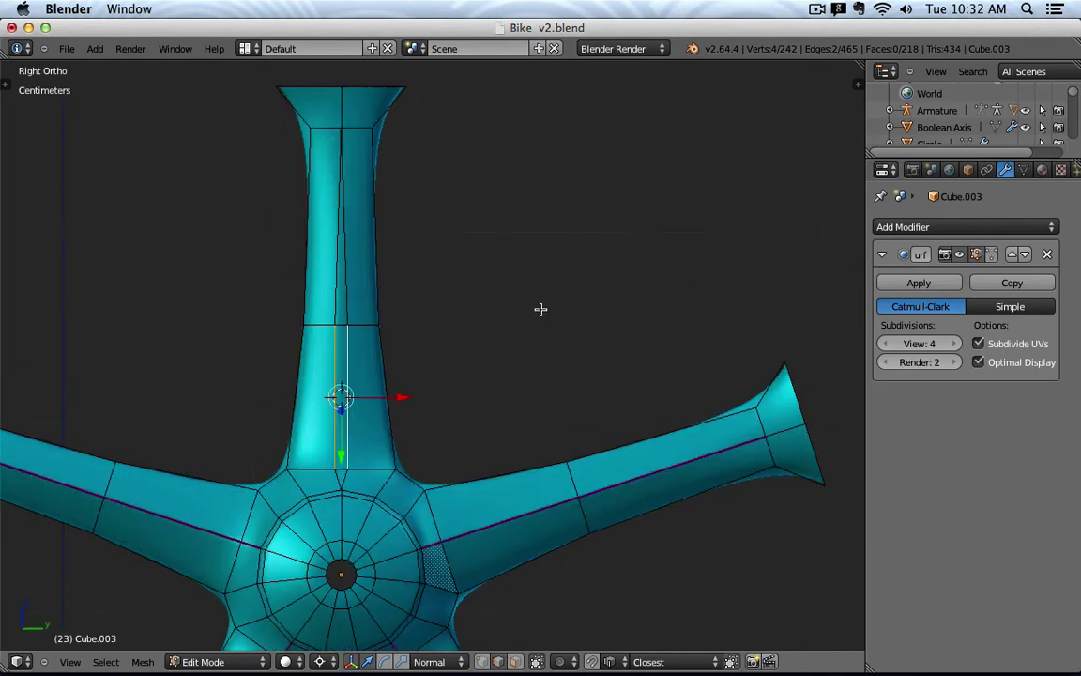
key(s)
key(y)
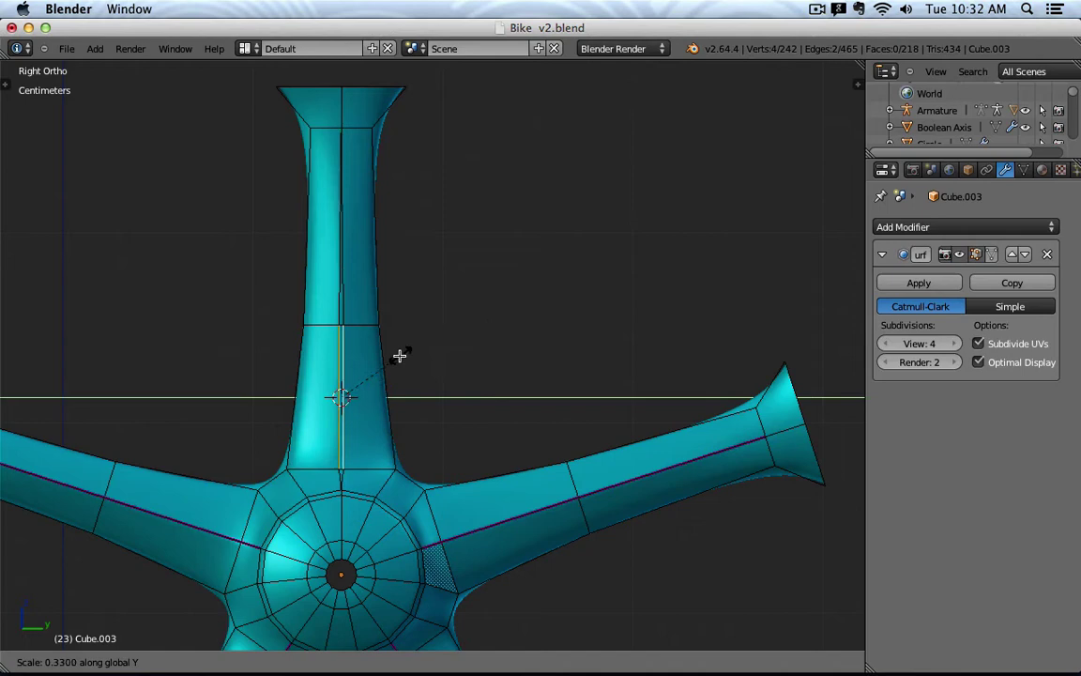
click(395, 357)
key(Tab)
middle_drag(430, 324, 394, 314)
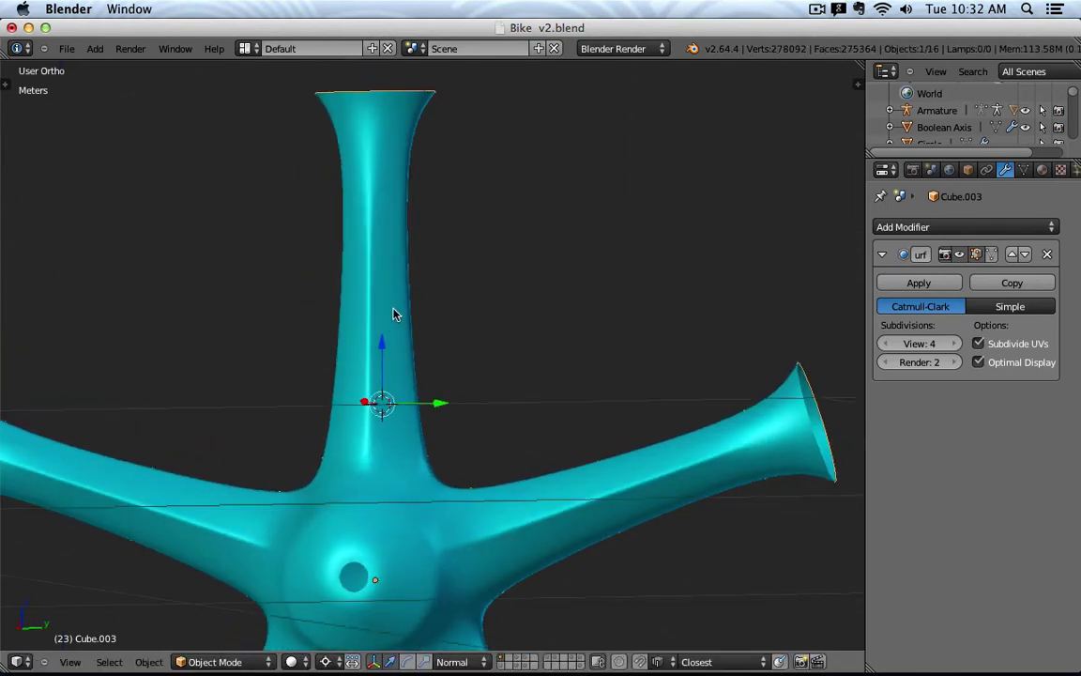
key(Tab)
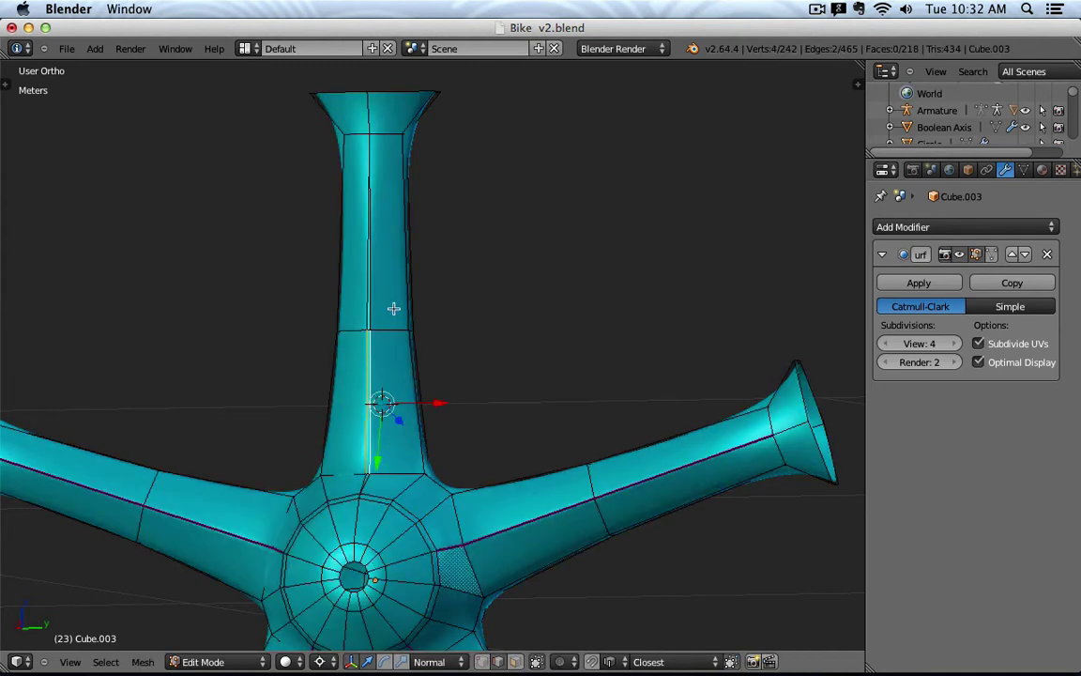
- Select the supporting edges running down the front of the upright spoke and examine the ridge they form in Object Mode
shift+right_click(372, 172)
shift+right_click(375, 194)
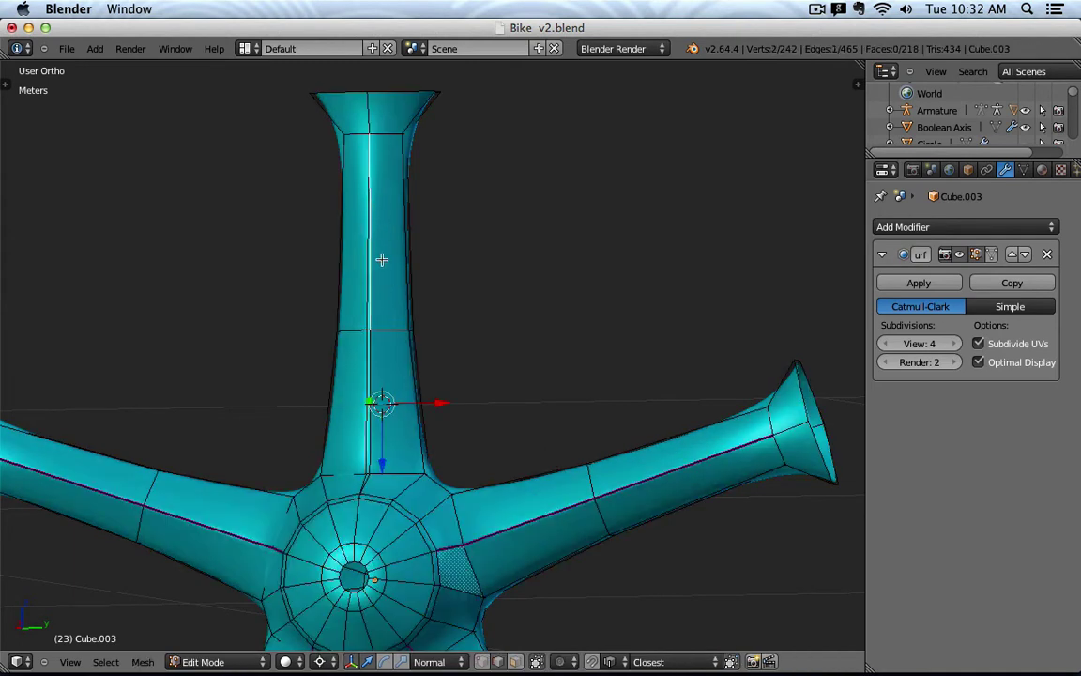
shift+right_click(381, 358)
shift+right_click(364, 356)
shift+right_click(363, 292)
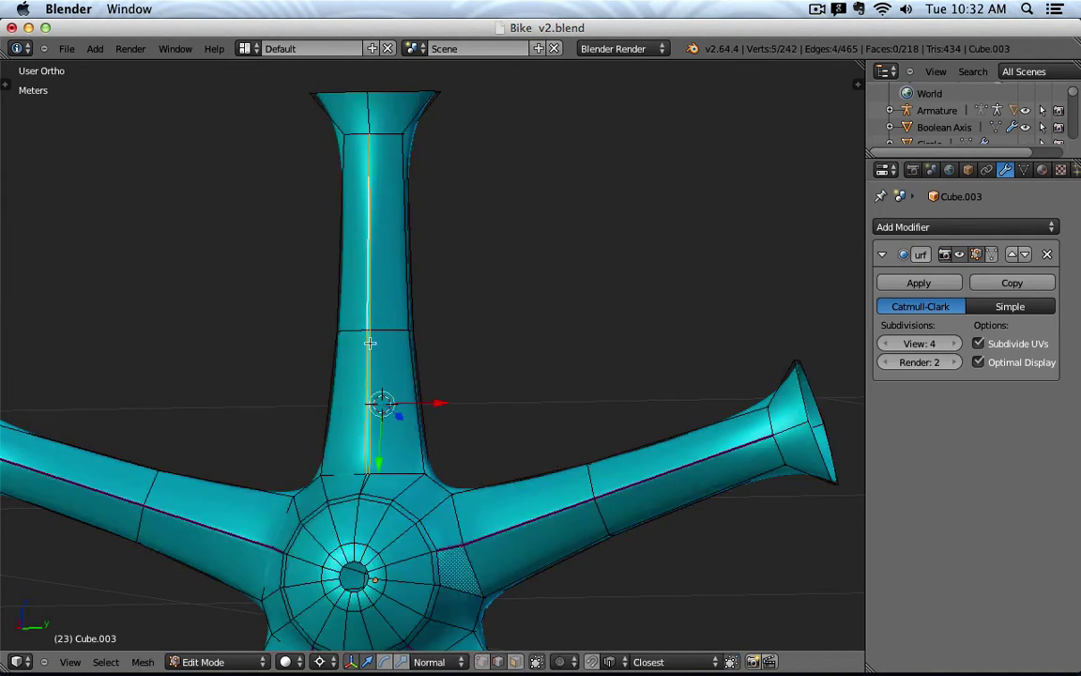
shift+right_click(366, 481)
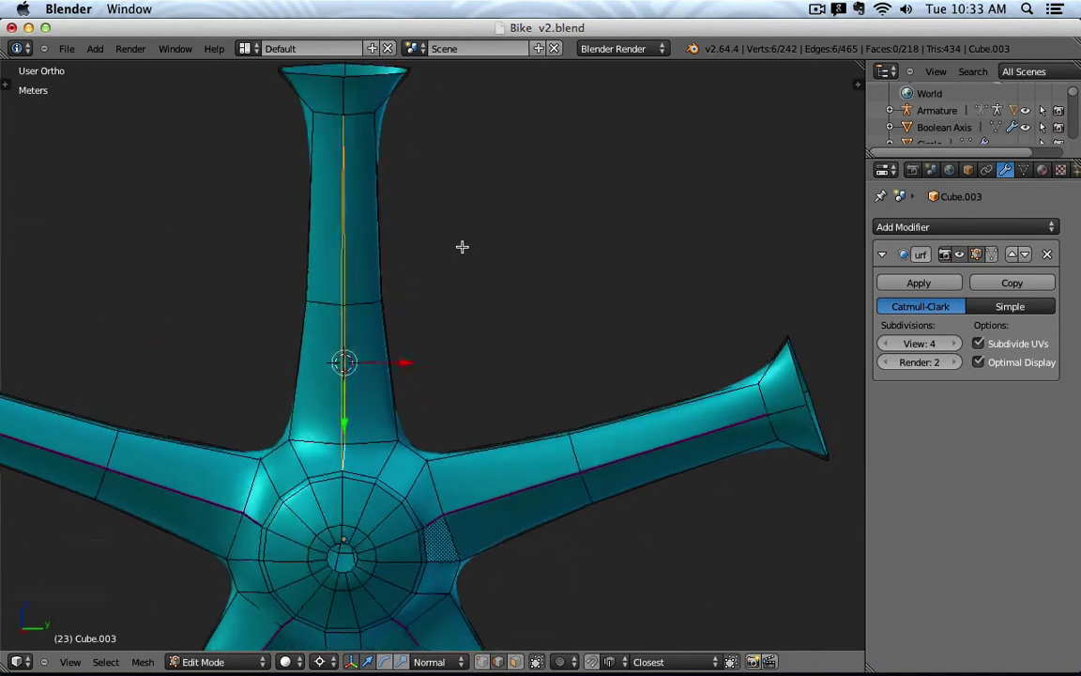
key(Tab)
middle_drag(424, 240, 433, 320)
key(Tab)
key(KP_3)
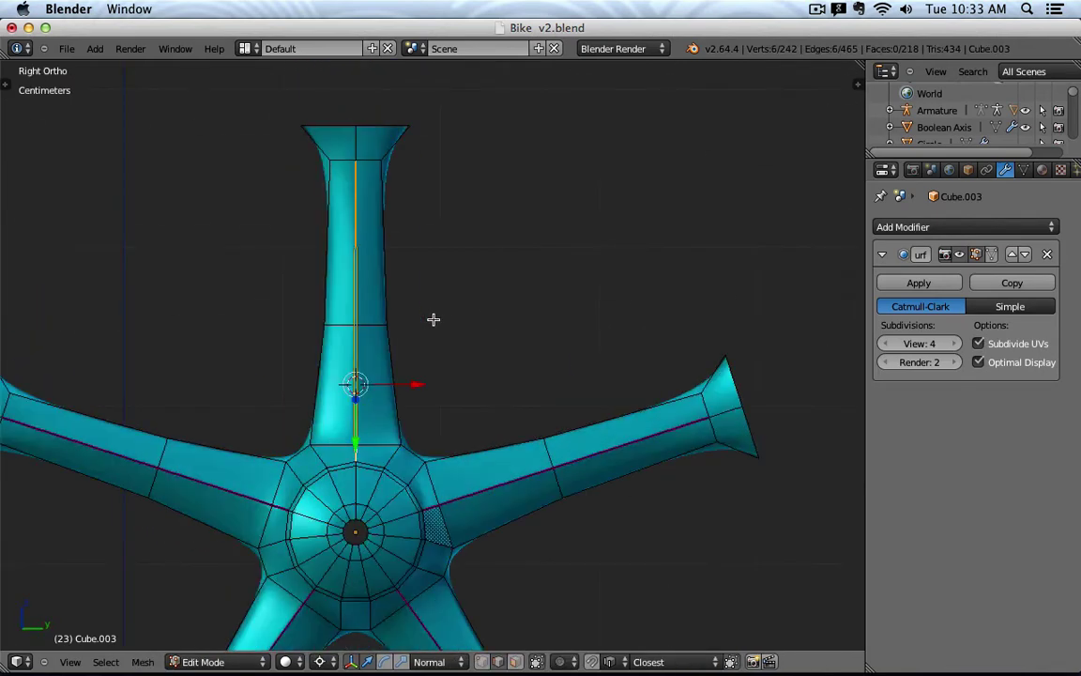
- Scale the two lower supporting edges slightly farther apart along Y and check the softened ridge in Object Mode
scroll(374, 342, up, 4)
right_click(296, 361)
shift+right_click(287, 356)
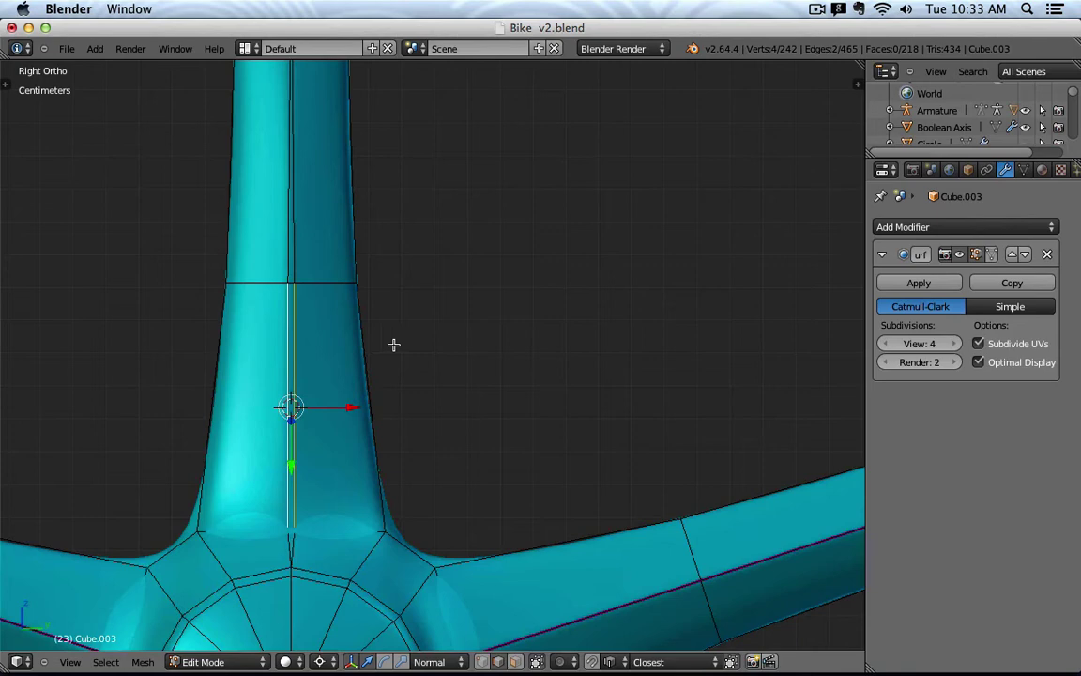
key(s)
key(x)
key(y)
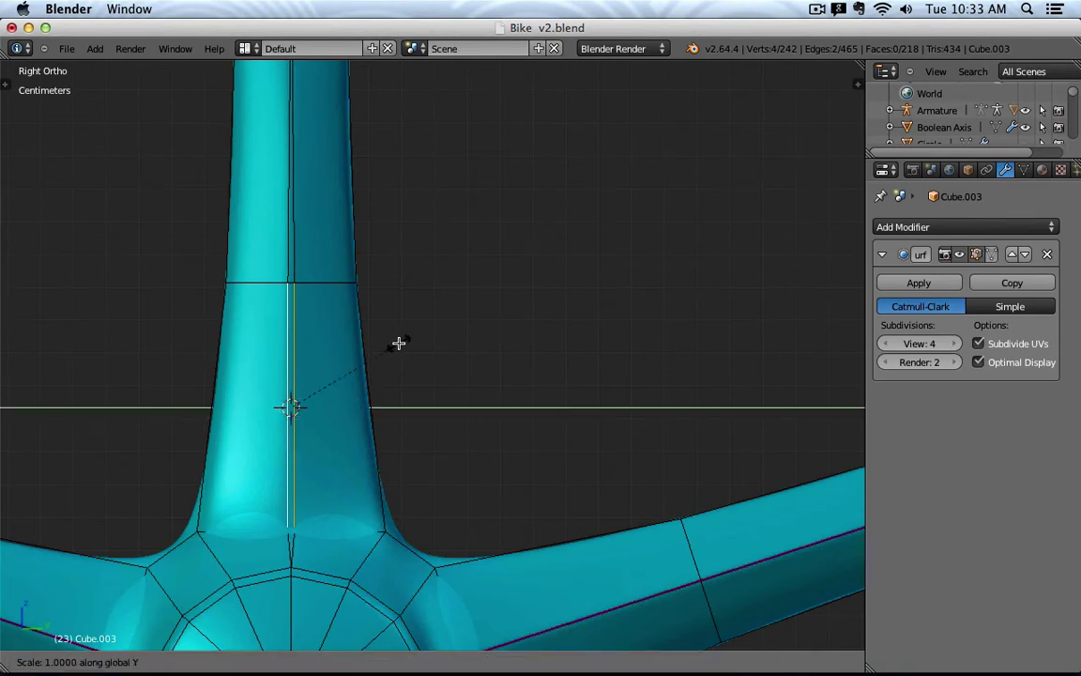
click(441, 345)
key(Tab)
scroll(440, 346, down, 3)
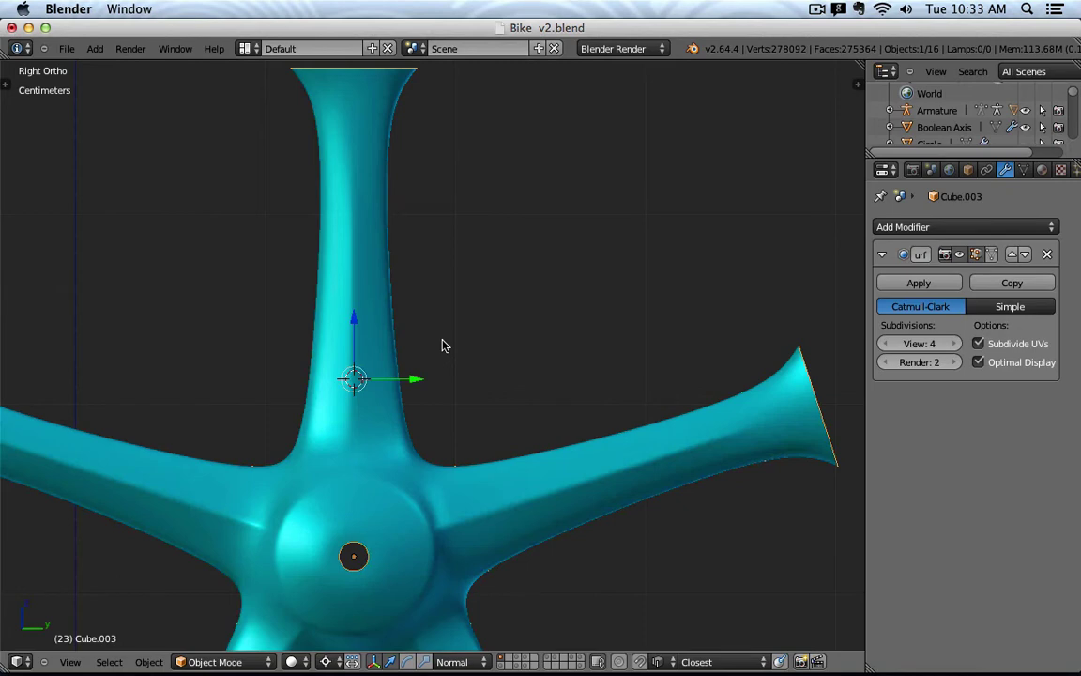
- Select the small triangular face where the supporting edges meet at the upright spoke's base in Edit Mode
key(Tab)
middle_drag(437, 338, 398, 385)
scroll(357, 445, up, 4)
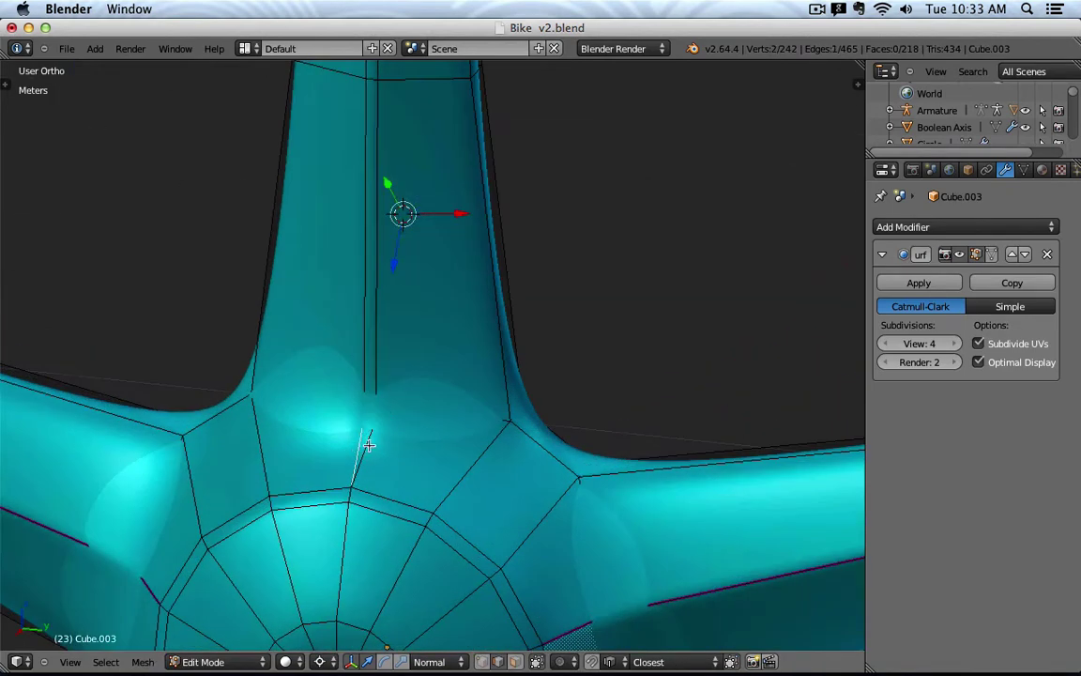
shift+right_click(369, 445)
key(z)
shift+right_click(373, 416)
right_click(372, 423)
scroll(371, 422, up, 6)
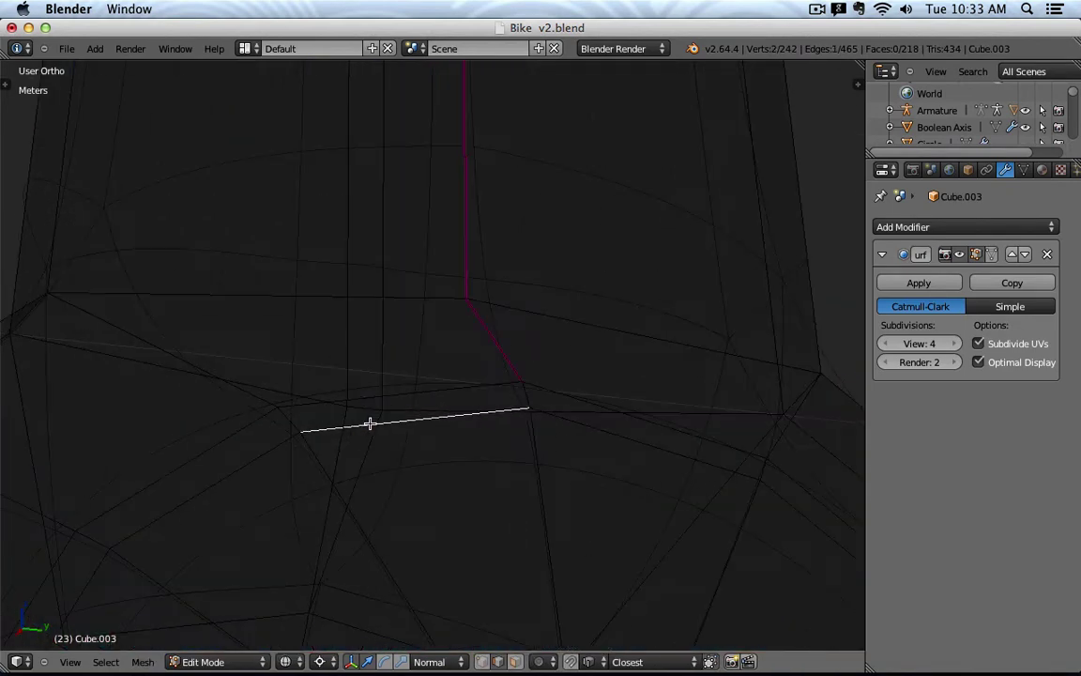
right_click(369, 418)
shift+right_click(370, 441)
shift+right_click(345, 445)
scroll(394, 424, down, 4)
key(z)
scroll(429, 413, down, 2)
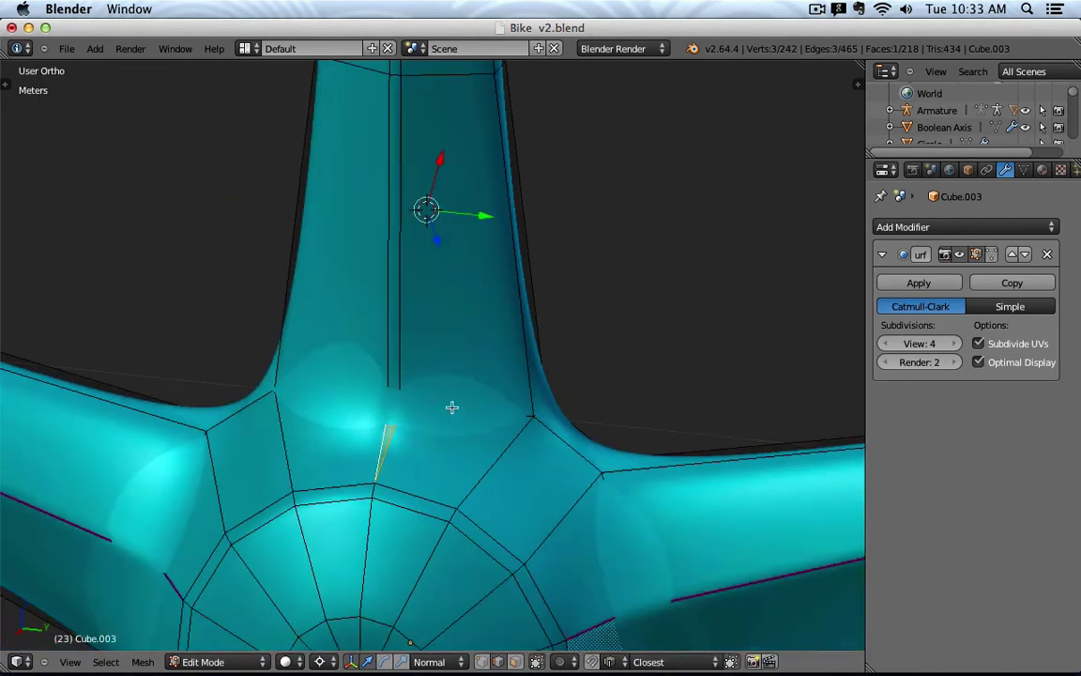
- Make the edit cage follow the subdivision result, and select the long triangular face on the spoke's upper section
middle_drag(452, 407, 437, 398)
click(992, 254)
middle_drag(567, 270, 569, 279)
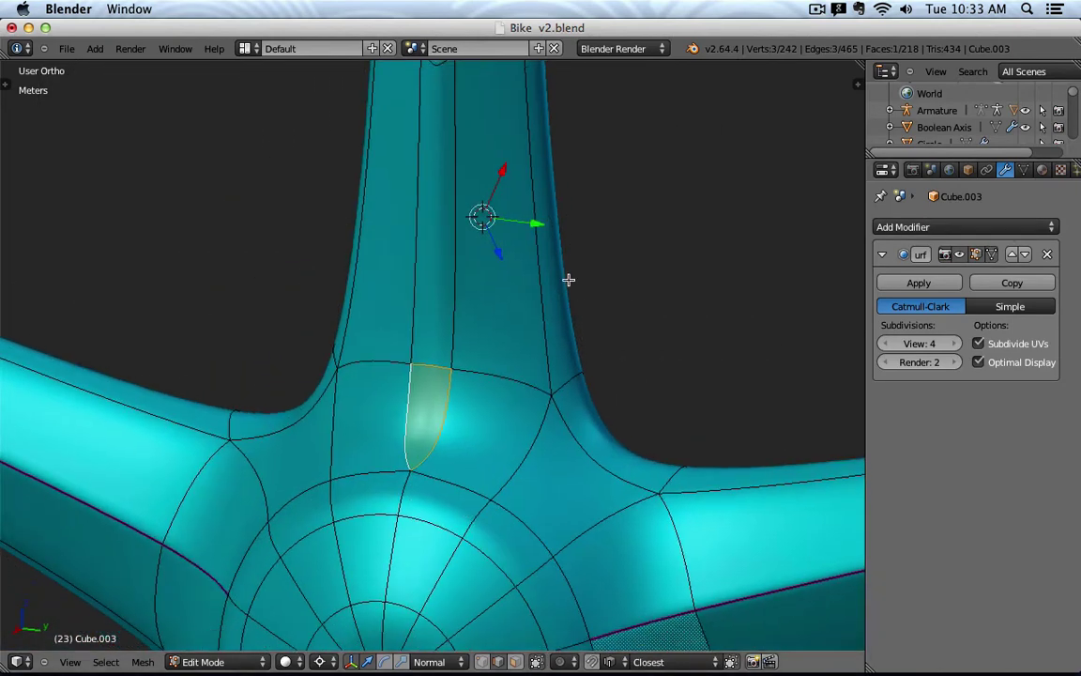
scroll(553, 268, down, 2)
shift+scroll(525, 287, down, 3)
right_click(460, 298)
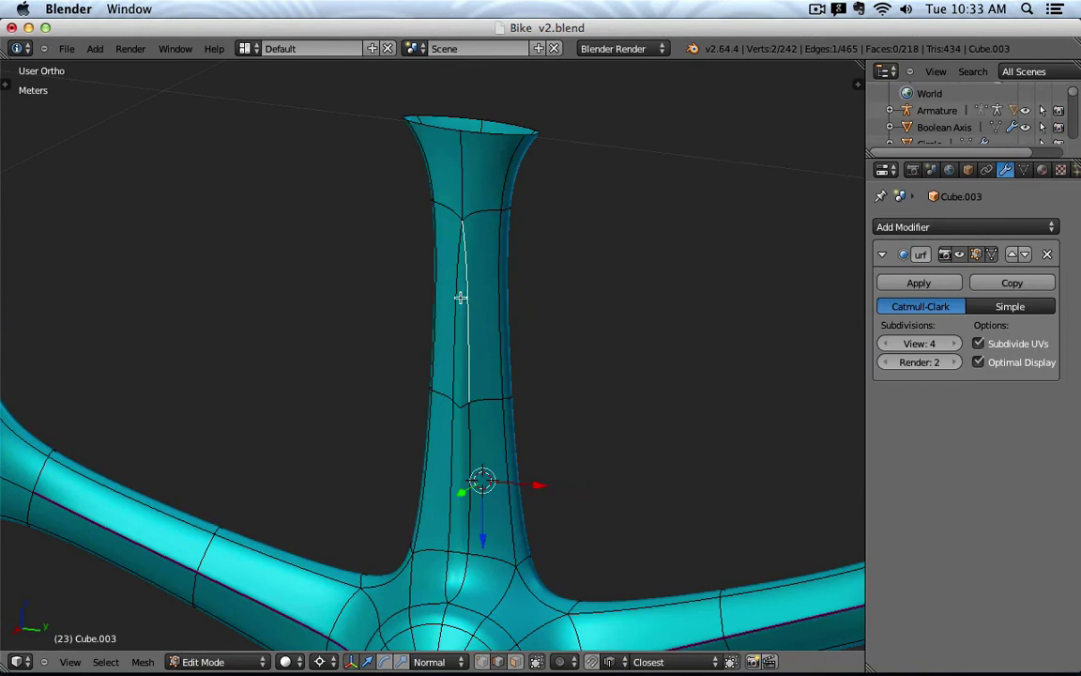
shift+right_click(460, 405)
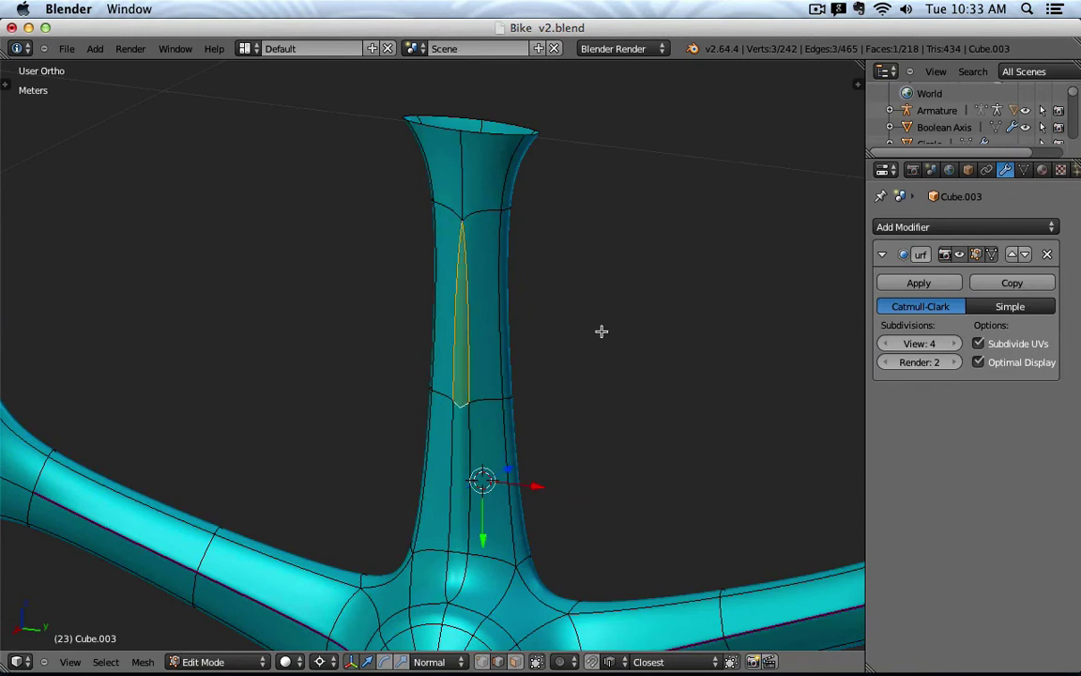
- Examine the smoothed spokes in Object Mode from the right orthographic view
key(Tab)
middle_drag(599, 354, 533, 307)
key(KP_3)
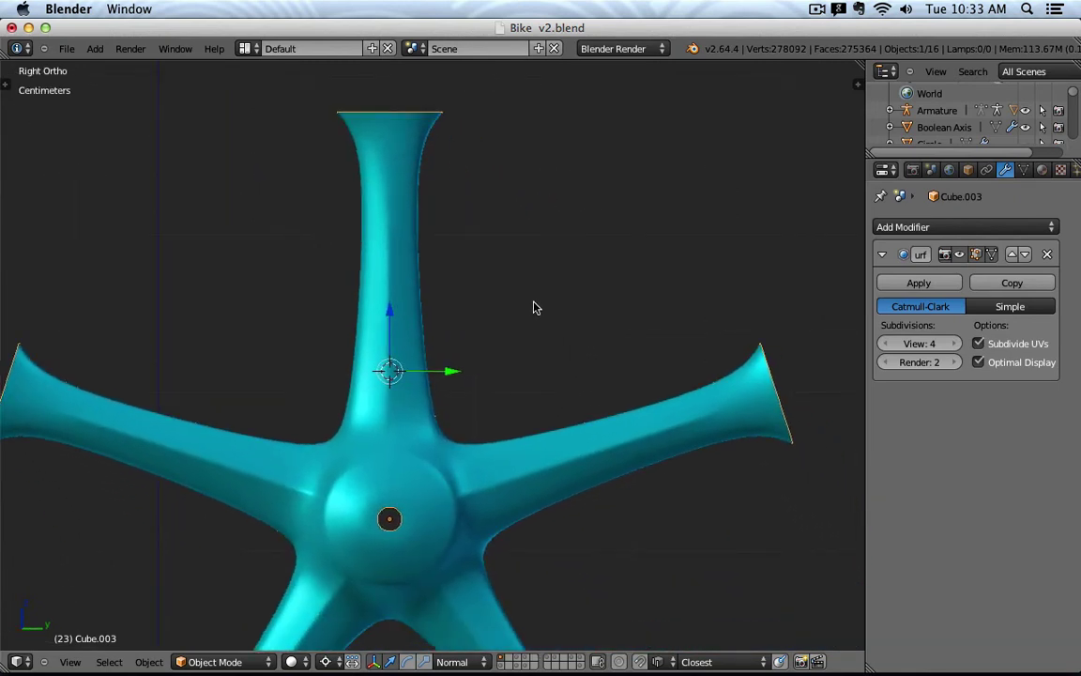
click(677, 279)
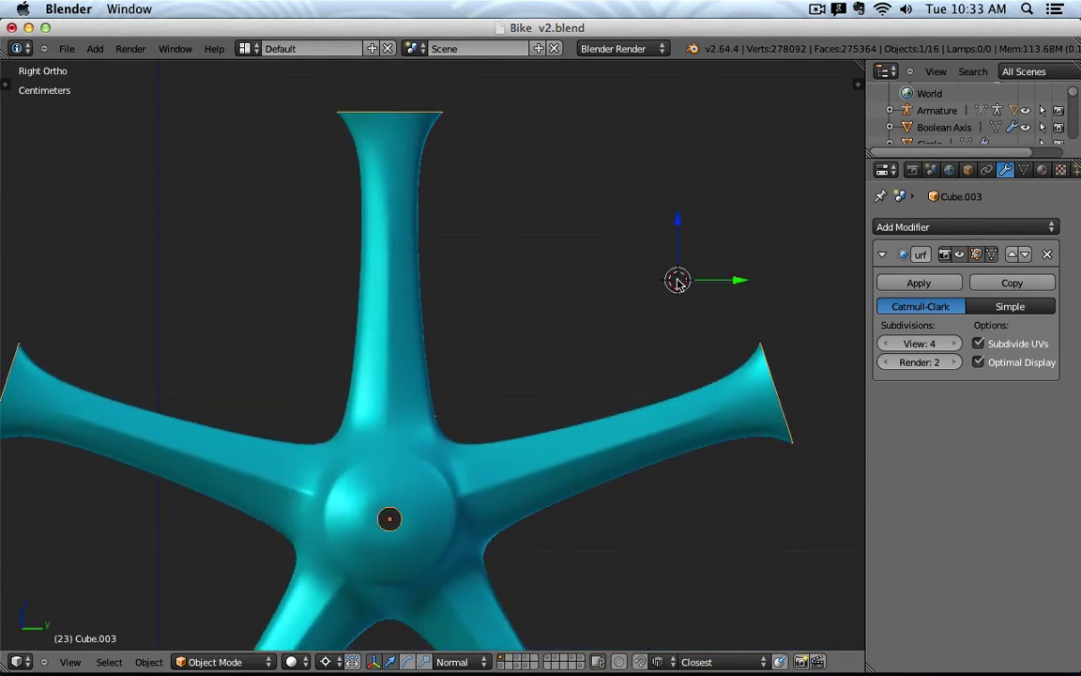
- Set the subdivision modifier's View level to 1 and inspect the spoke base in wireframe and solid shading
click(885, 344)
click(886, 343)
click(886, 343)
key(z)
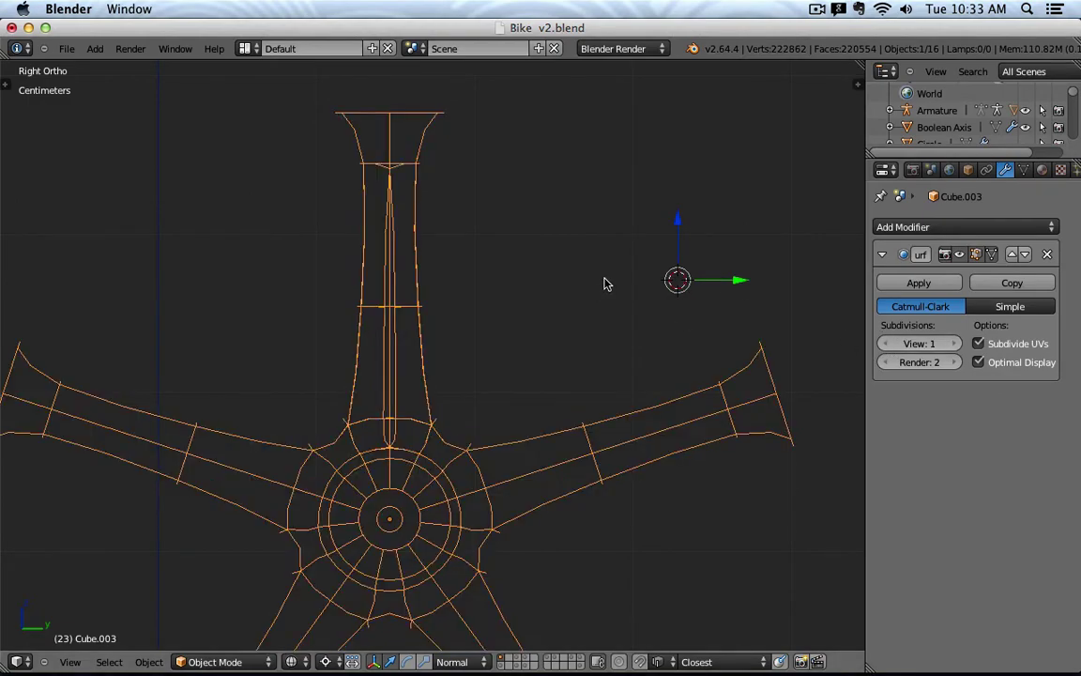
middle_drag(604, 283, 549, 321)
key(z)
scroll(514, 347, up, 5)
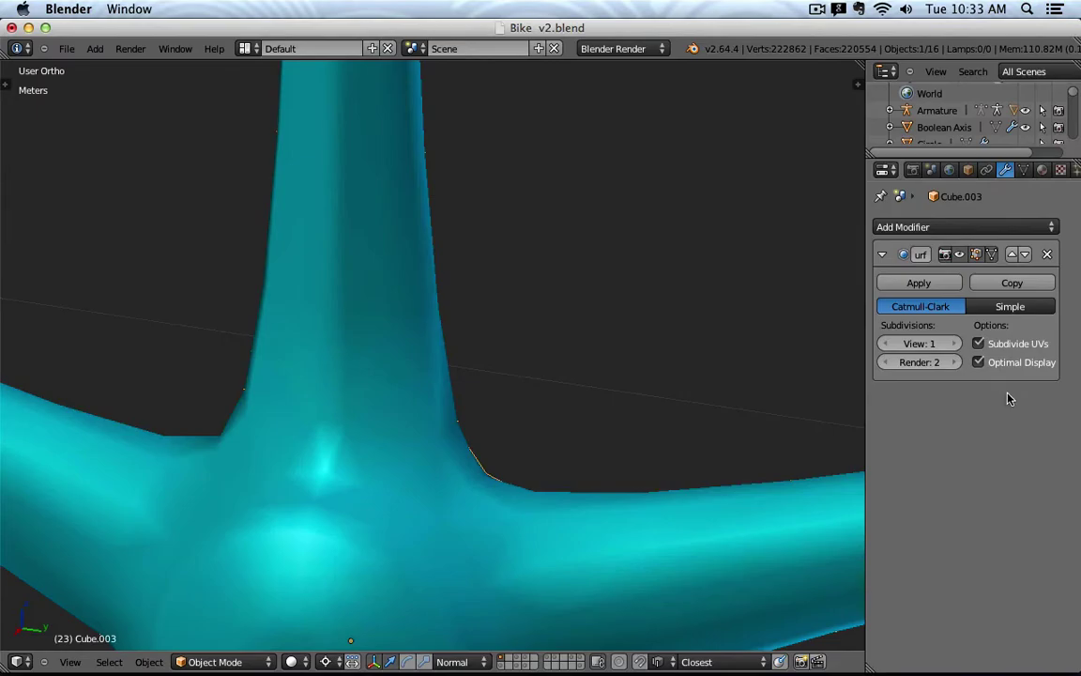
- Set the View level to 2 and turn off Optimal Display to show all subdivided edges in wireframe
click(953, 343)
key(z)
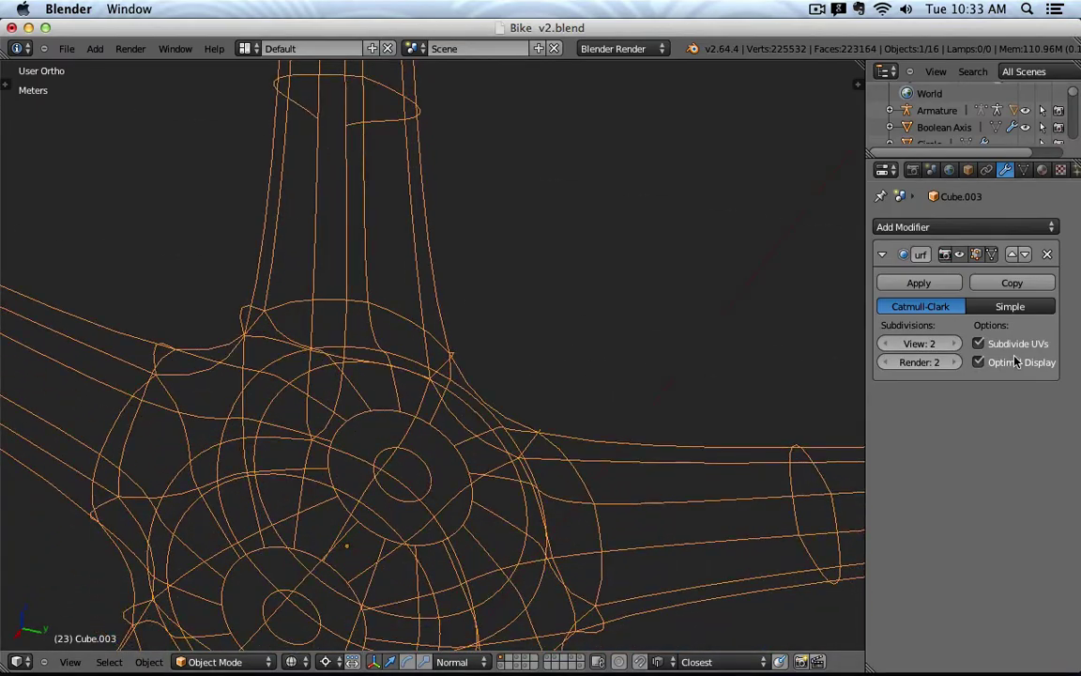
click(978, 362)
scroll(632, 337, up, 3)
middle_drag(635, 305, 511, 385)
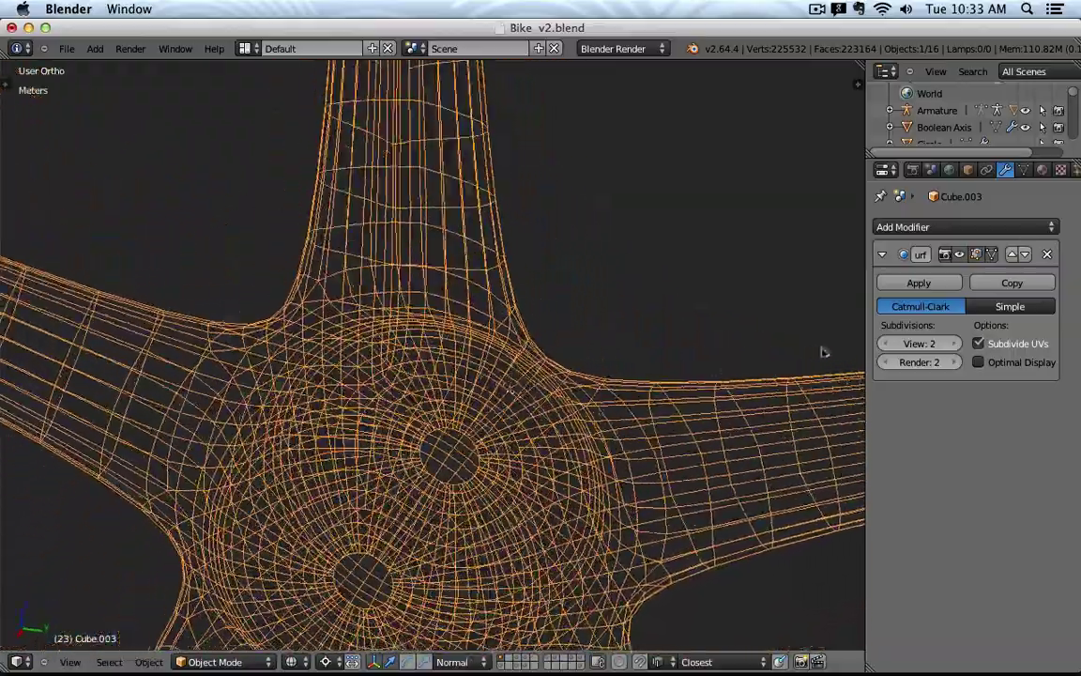
- Lower the View level to 1 and examine the subdivided wireframe around the upright spoke's base
click(952, 344)
click(885, 344)
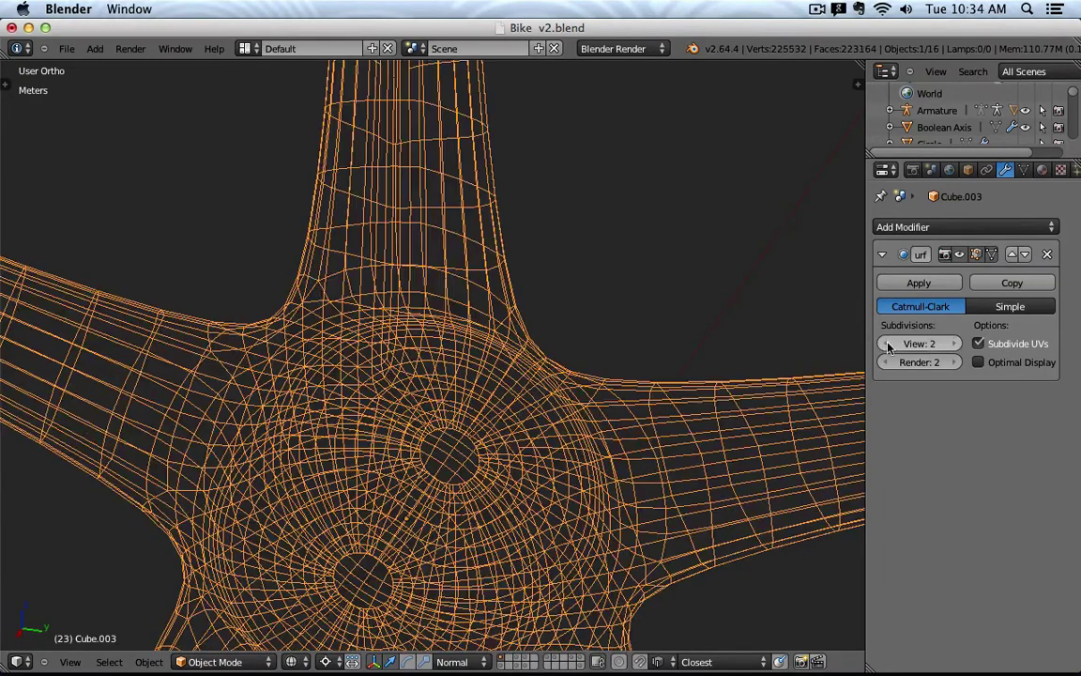
click(885, 343)
middle_drag(531, 375, 374, 408)
scroll(374, 408, up, 6)
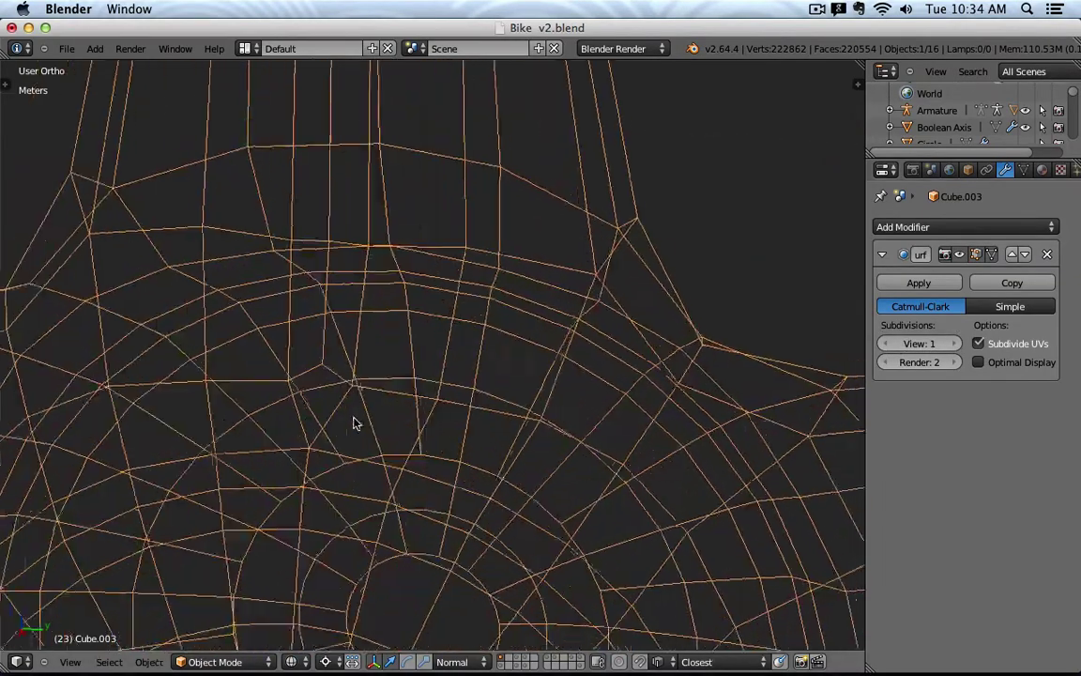
- Select the two long sides of the triangular face at the spoke's base in Edit Mode with solid shading
key(z)
key(z)
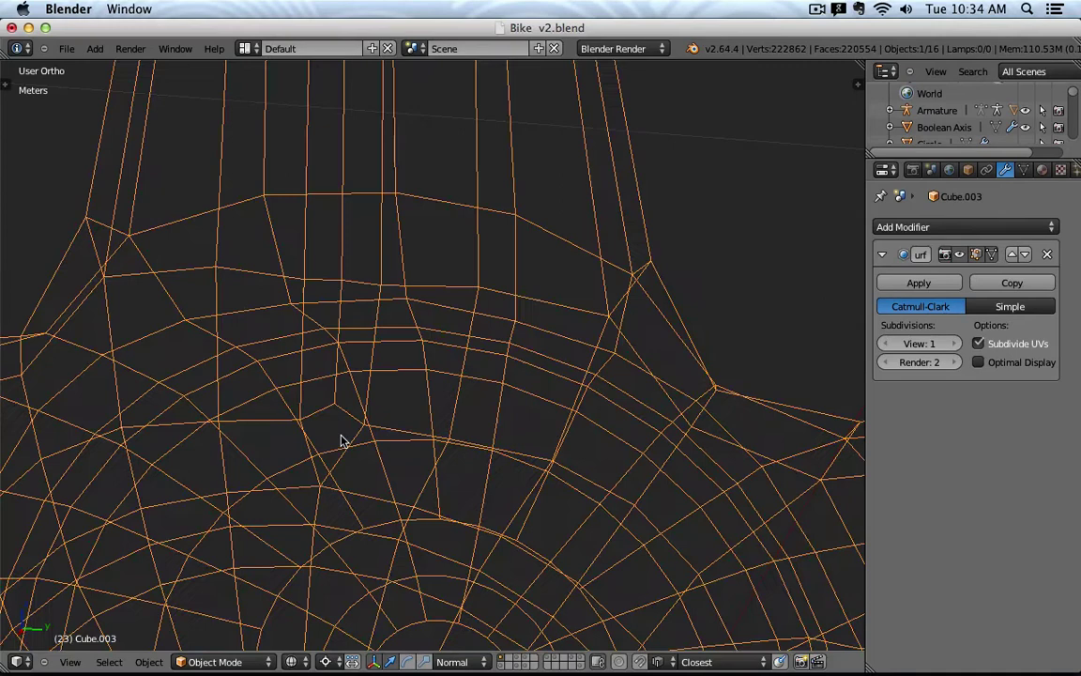
key(z)
key(Tab)
right_click(303, 389)
shift+right_click(367, 416)
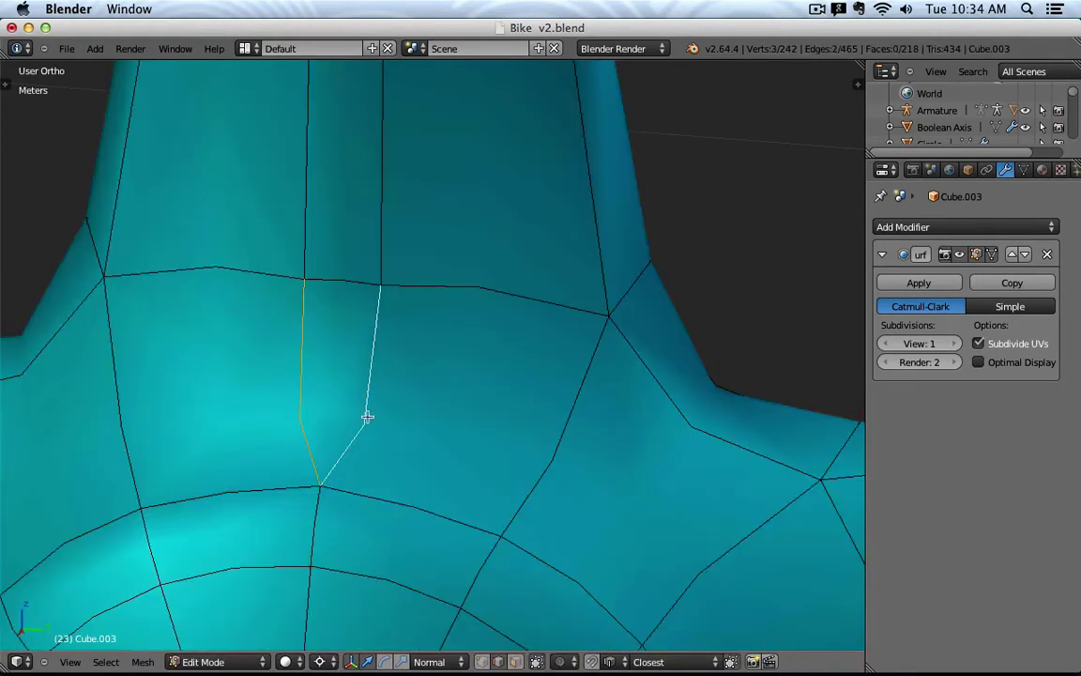
- Complete the selection of the triangular face at the base of the upright spoke by including its short edge
shift+right_click(357, 424)
shift+right_click(345, 306)
shift+right_click(369, 362)
- Outline the kite-shaped quad at the spoke's base with Grease Pencil over the Object Mode wireframe
key(Tab)
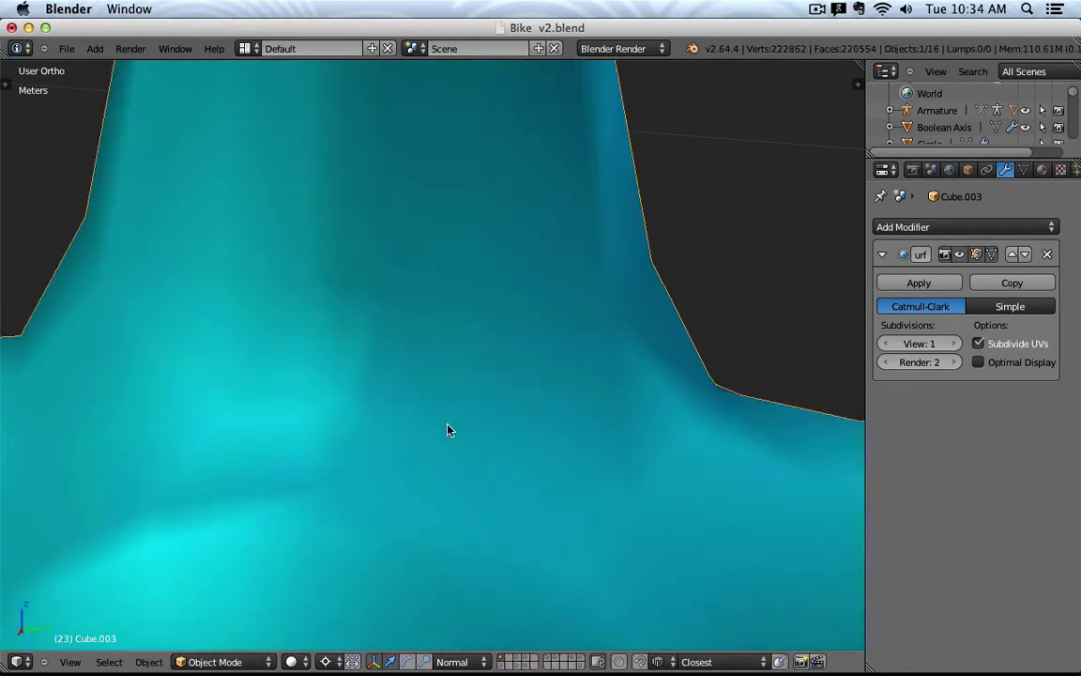
key(z)
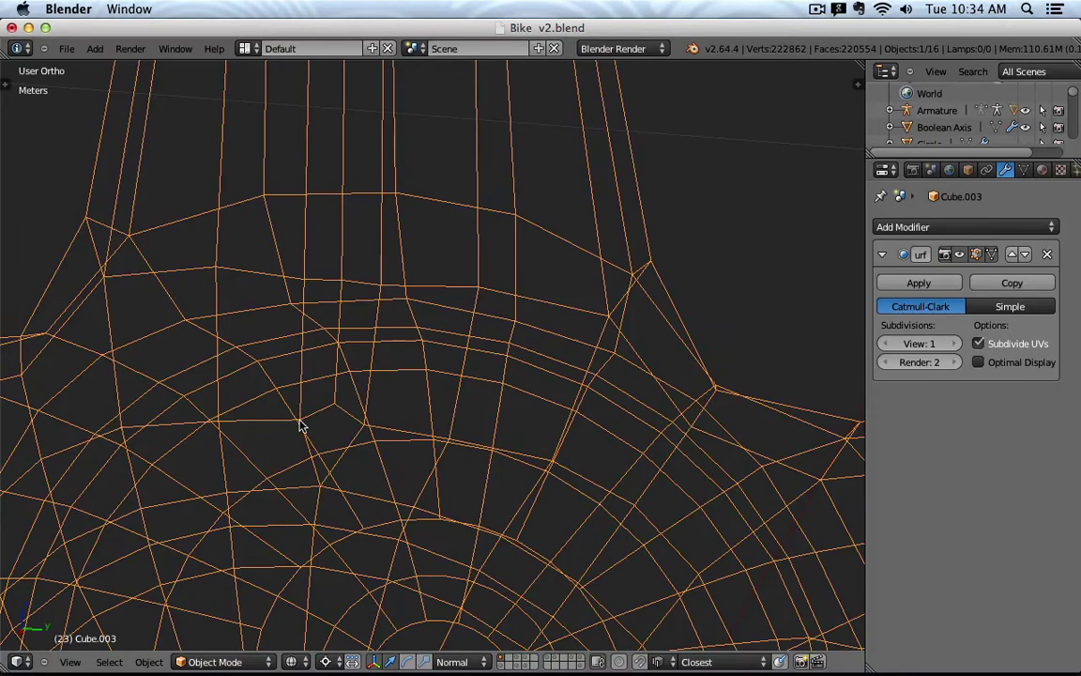
mouse_move(299, 419)
mouse_down()
mouse_move(335, 404)
mouse_move(359, 418)
mouse_move(324, 483)
mouse_move(301, 419)
mouse_up()
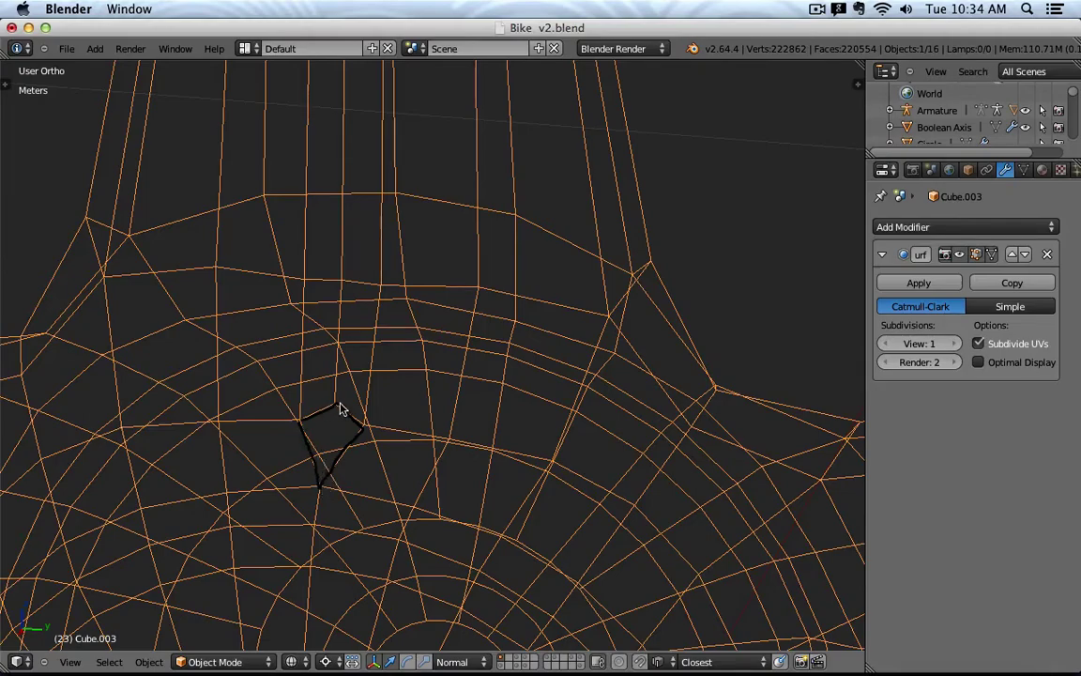
- Outline the narrow diamond-shaped quad on the upper part of the upright spoke with Grease Pencil
scroll(361, 397, down, 7)
middle_drag(478, 365, 443, 368)
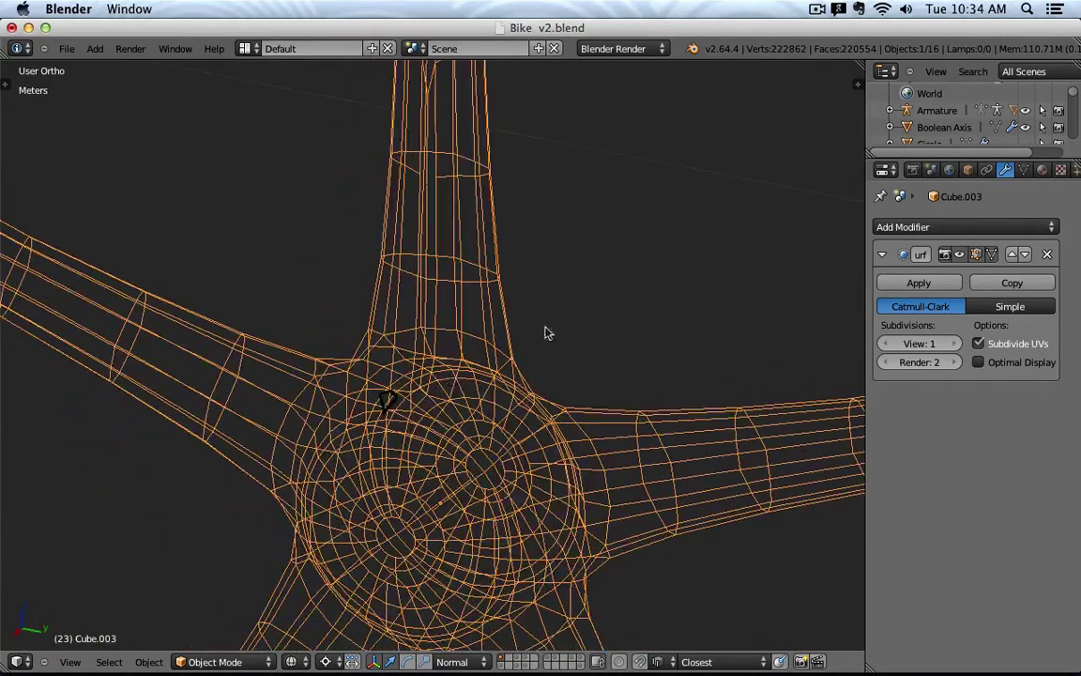
middle_drag(571, 306, 559, 288)
scroll(557, 295, up, 8)
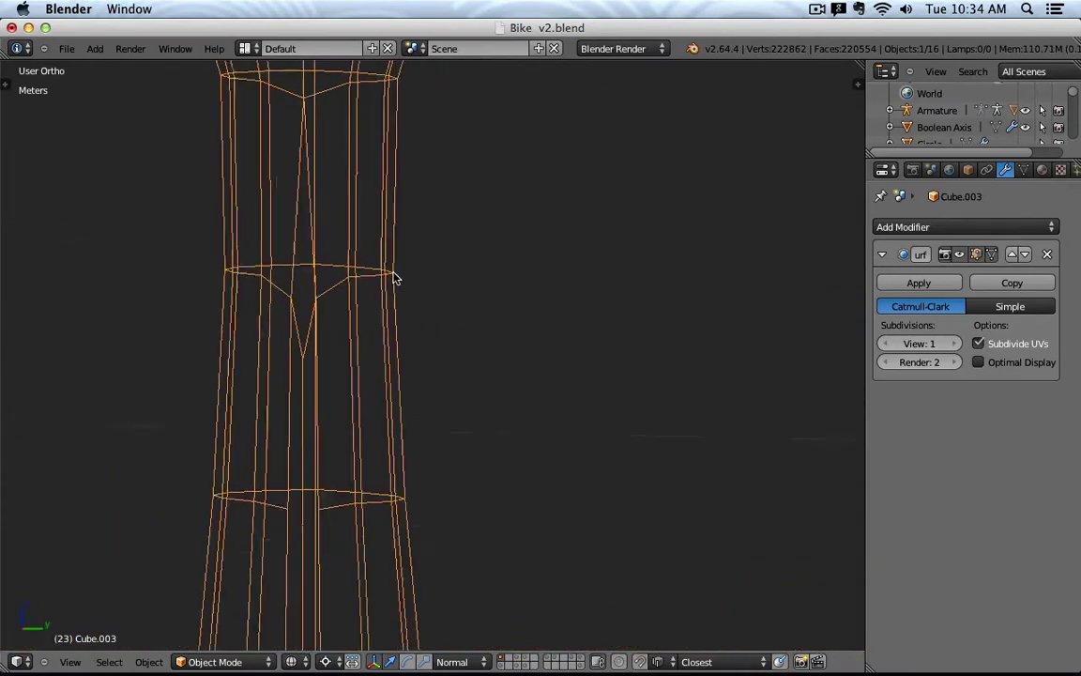
shift+middle_drag(382, 280, 374, 330)
mouse_move(326, 338)
mouse_down()
mouse_move(344, 373)
mouse_move(347, 164)
mouse_move(330, 334)
mouse_up()
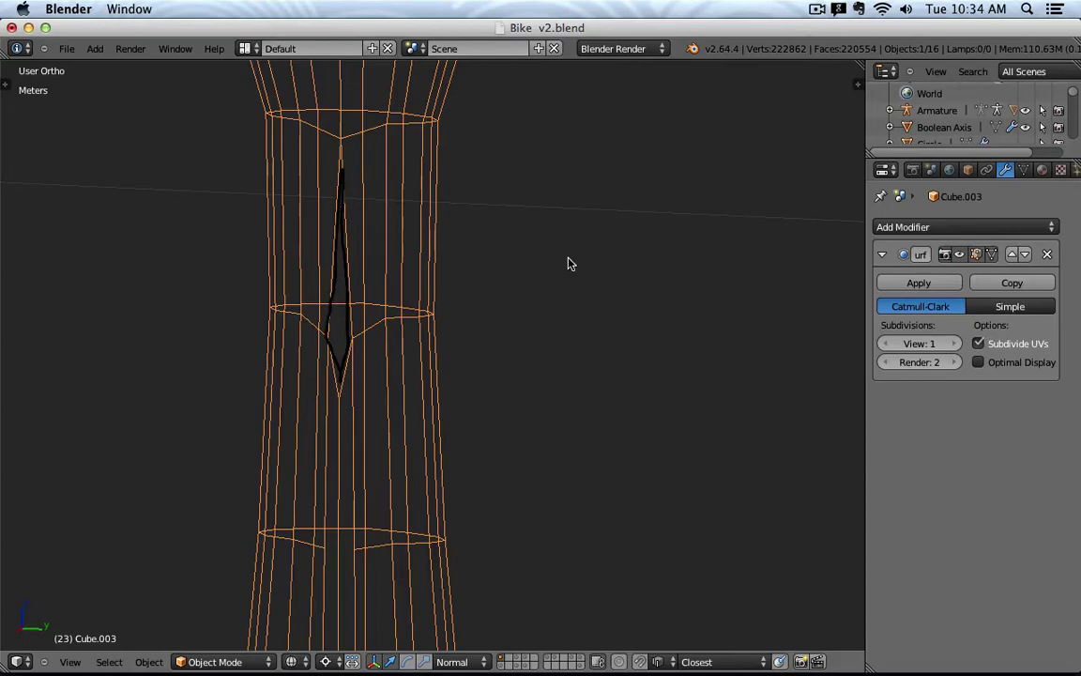
- Remove the Grease Pencil data so the annotation strokes are cleared from the wireframe
key(n)
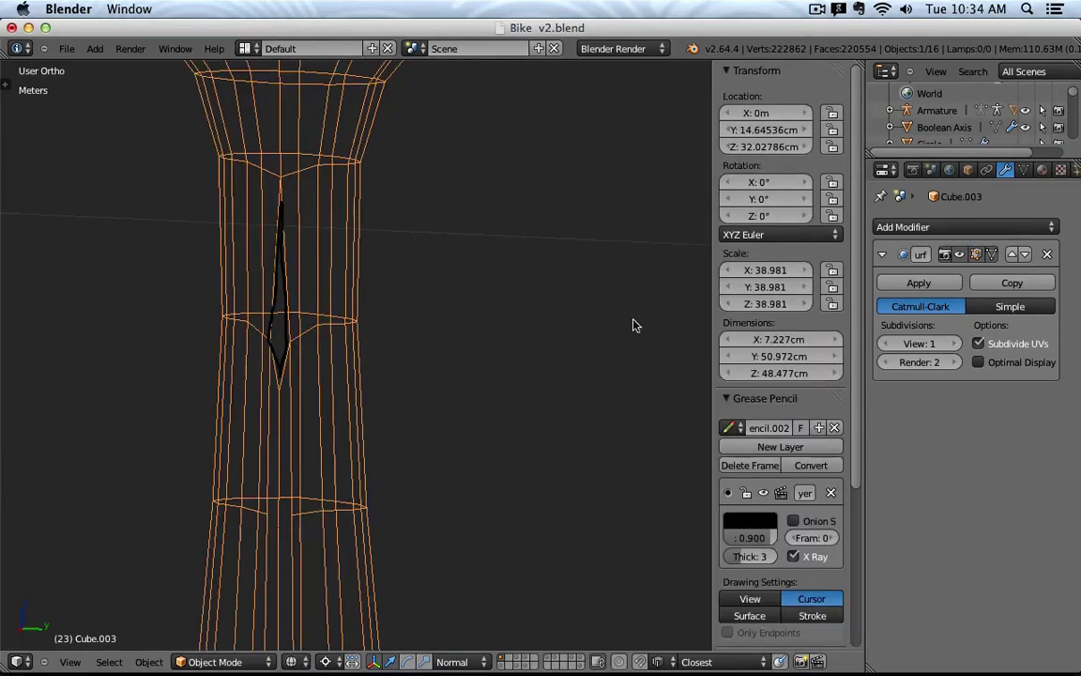
click(836, 429)
key(n)
scroll(571, 391, down, 4)
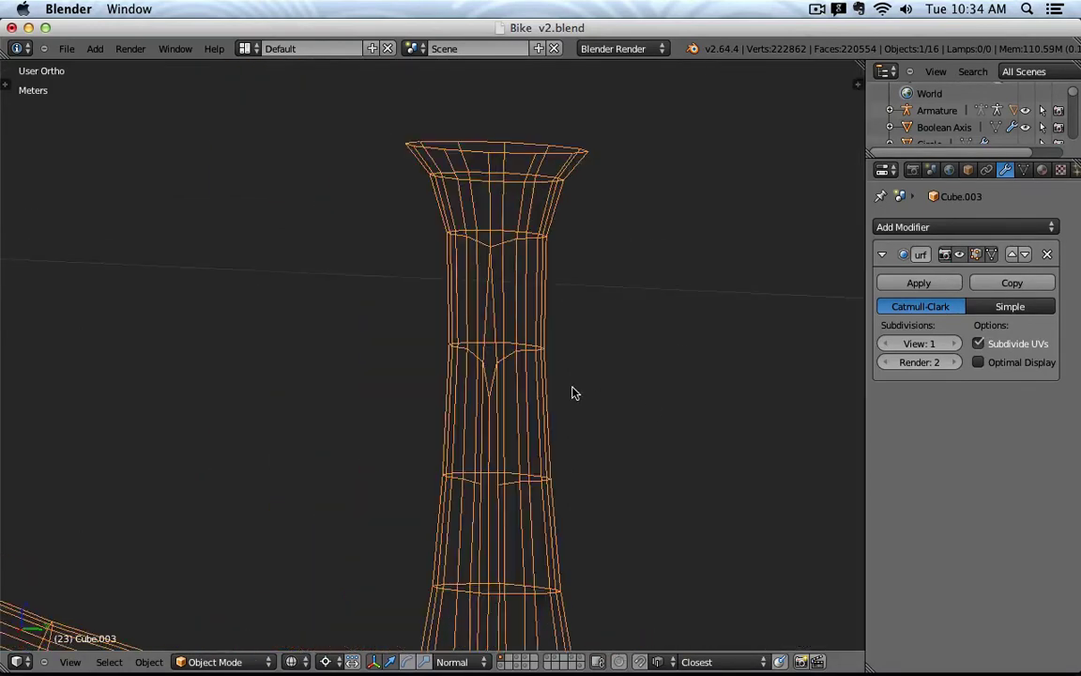
- Remove the subdivision modifier in solid shading and check the spokes' base topology from the right view
key(z)
key(KP_1)
key(KP_3)
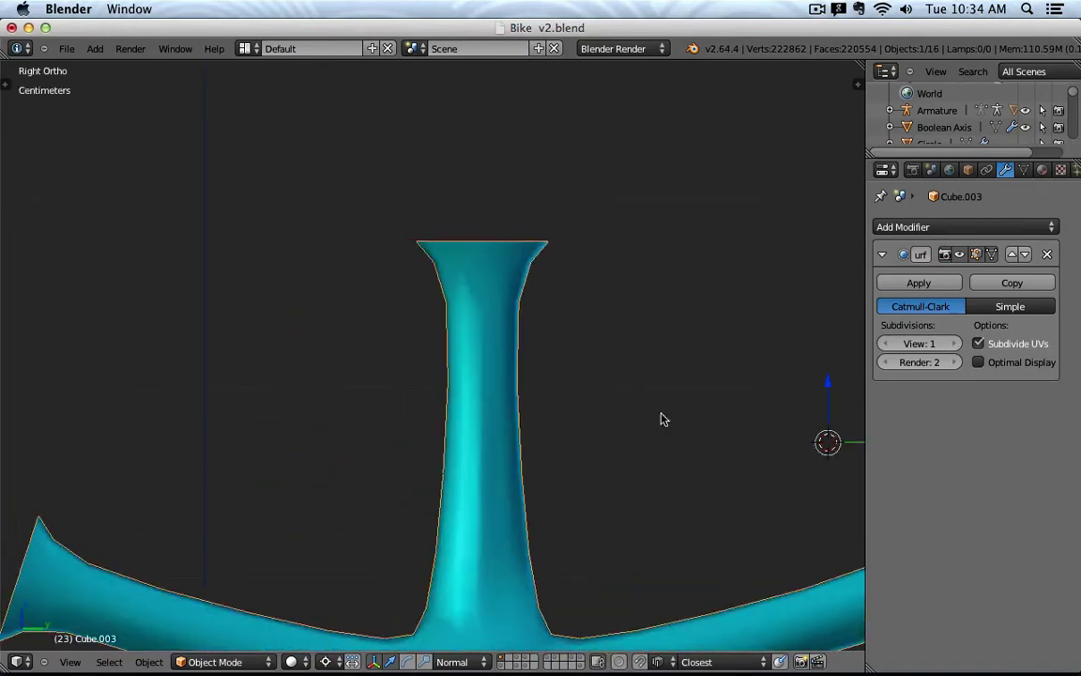
click(1048, 255)
scroll(616, 307, down, 3)
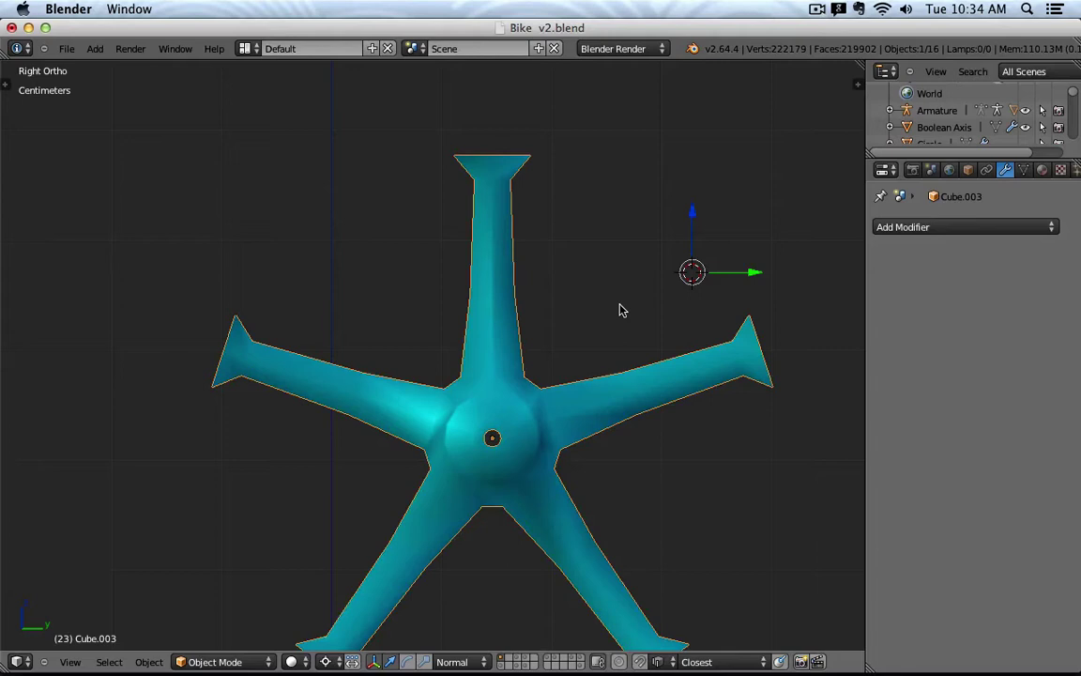
shift+middle_drag(667, 393, 612, 348)
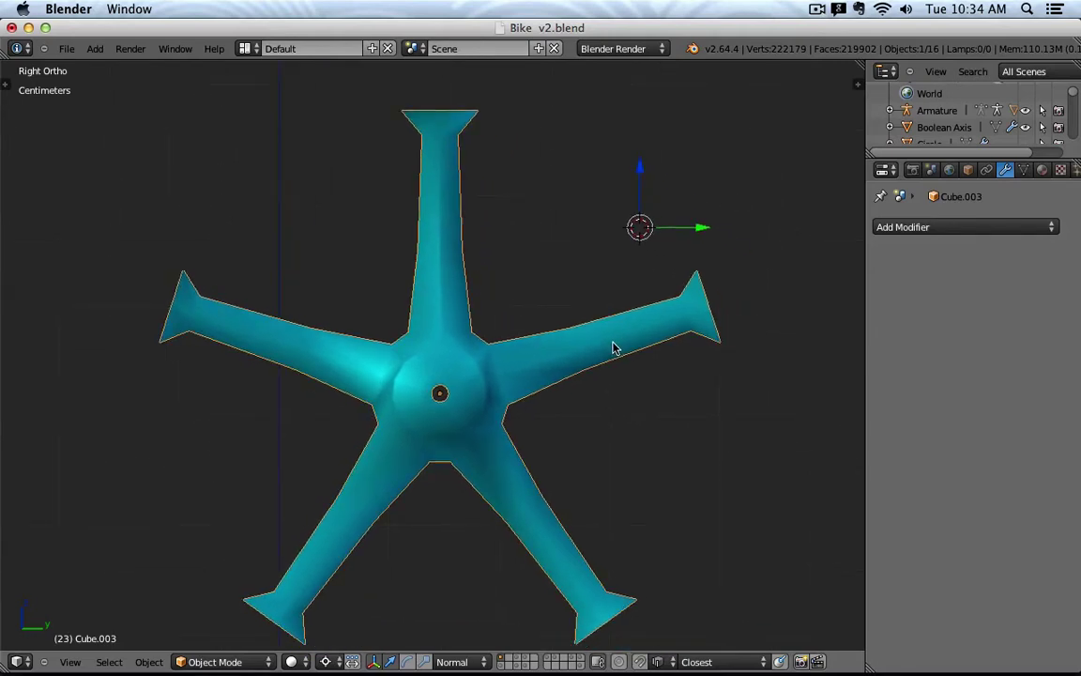
key(Tab)
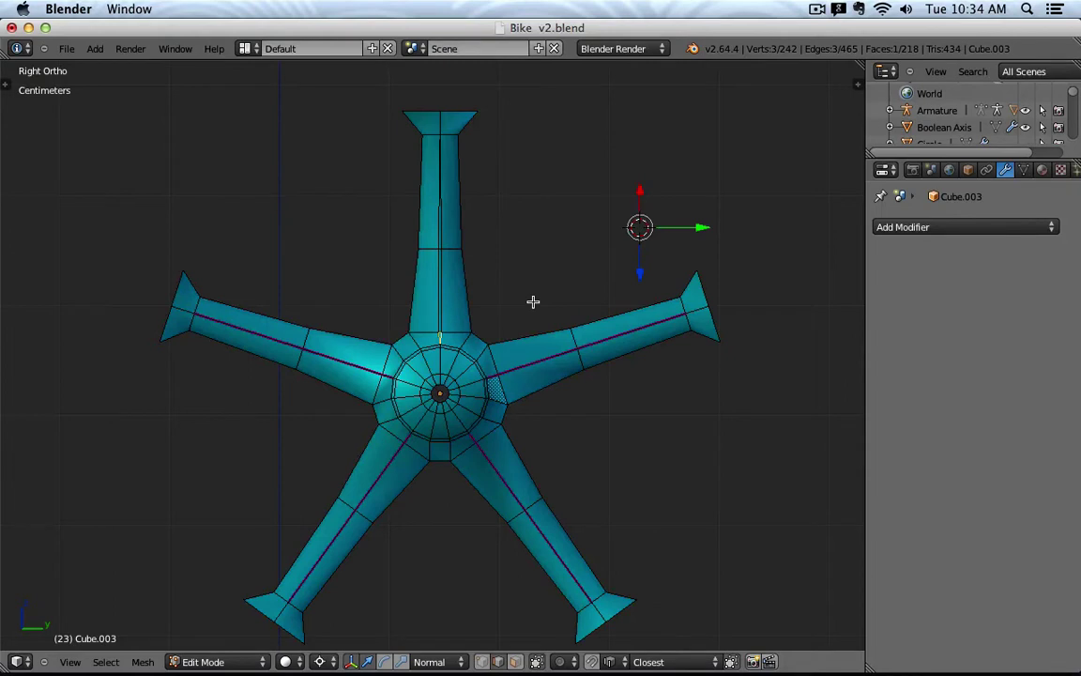
key(Tab)
- Add a Subdivision Surface modifier with View level 1 to the wheel and apply it to the mesh
click(929, 227)
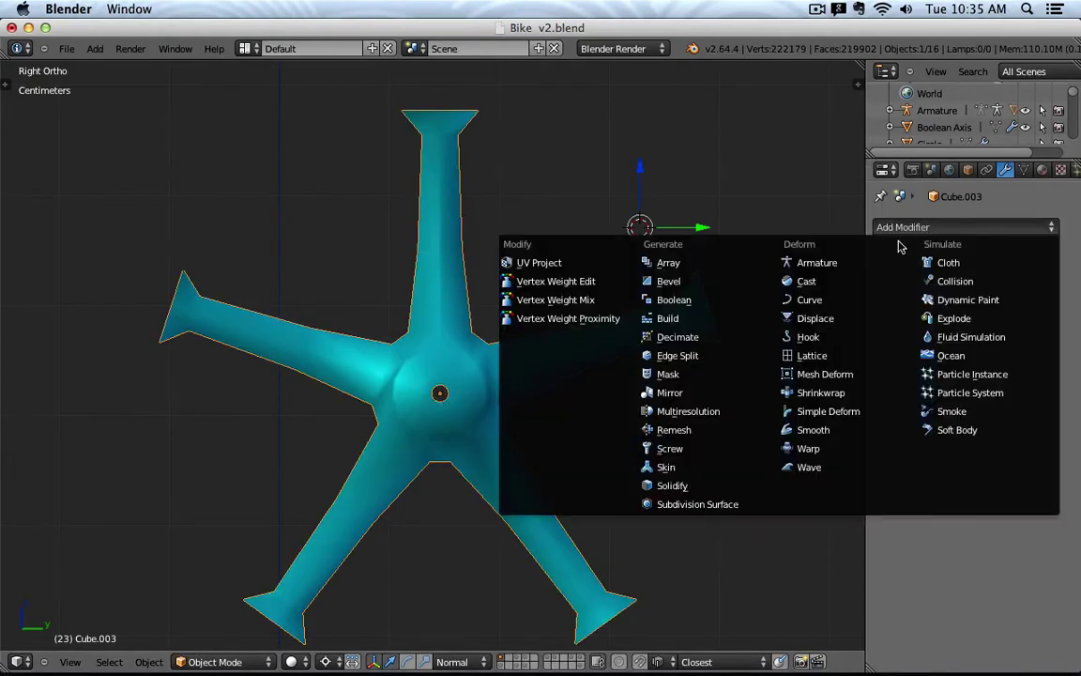
click(741, 503)
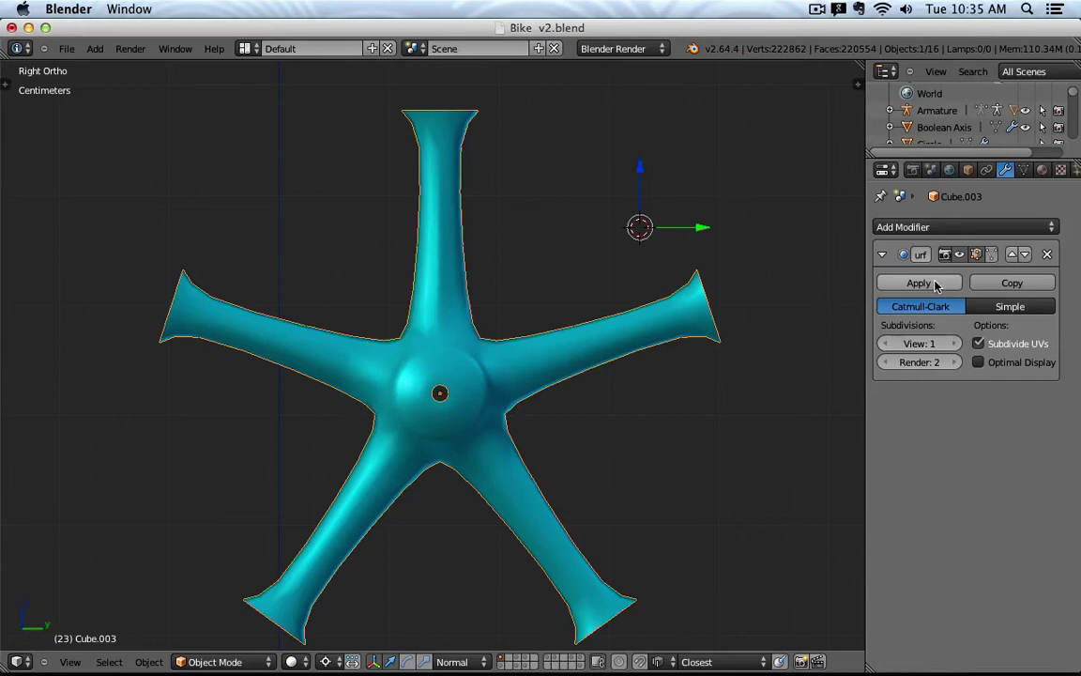
click(903, 283)
scroll(509, 278, up, 3)
- Clear the selection in Edit Mode and select the four edges of the small quad at the upright spoke's base
key(Tab)
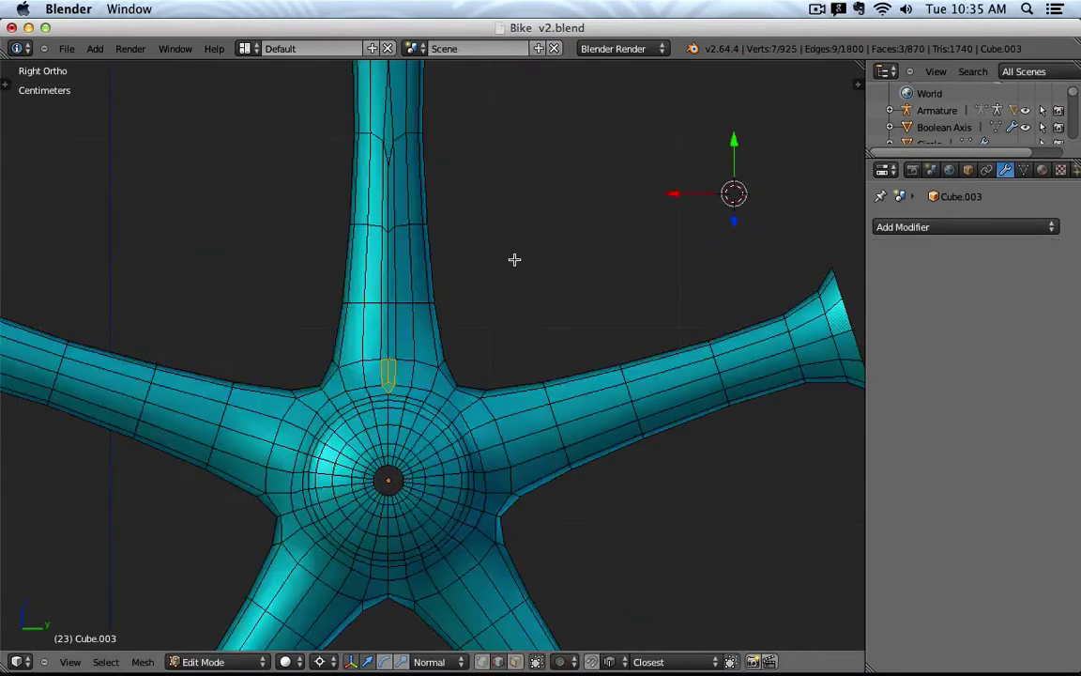
middle_drag(514, 258, 453, 304)
scroll(441, 312, up, 3)
scroll(441, 311, down, 1)
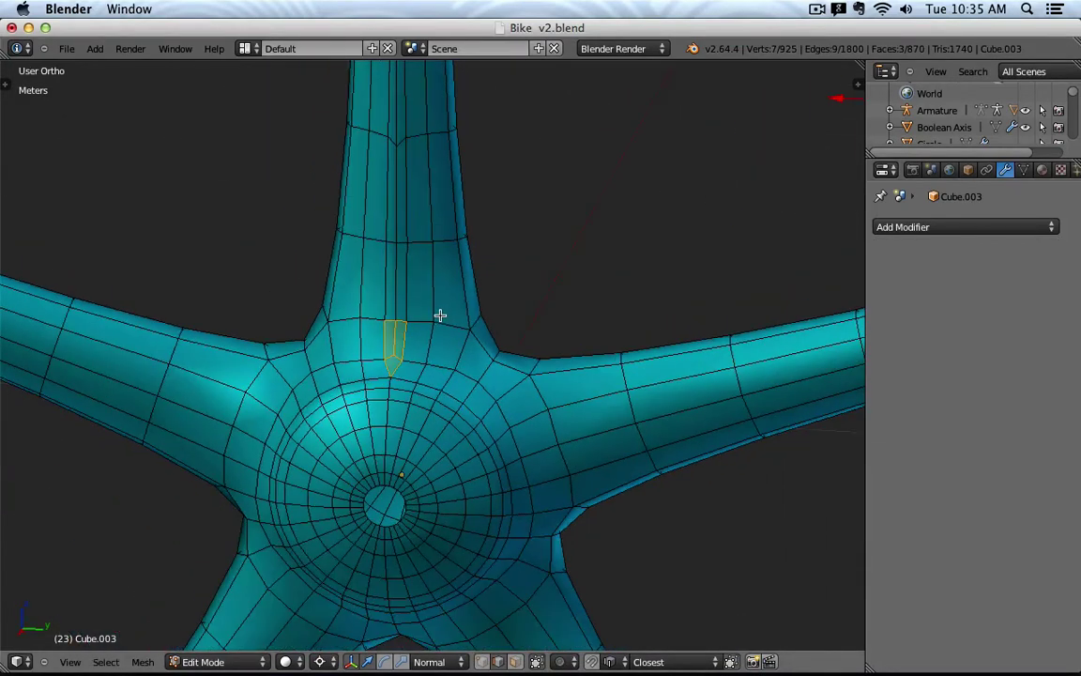
key(a)
middle_drag(427, 335, 434, 325)
scroll(390, 371, up, 4)
right_click(353, 445)
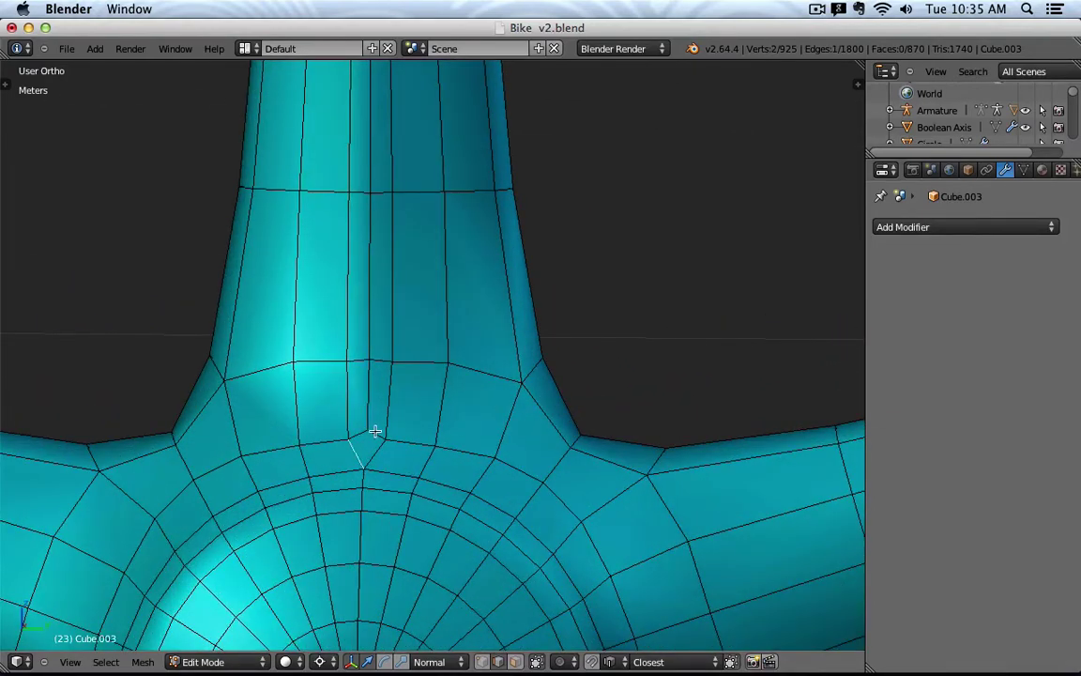
right_click(375, 434)
shift+right_click(361, 435)
shift+right_click(376, 446)
shift+right_click(356, 449)
- Select the four edges of the long diamond-shaped quad on the upper part of the upright spoke
scroll(471, 409, down, 3)
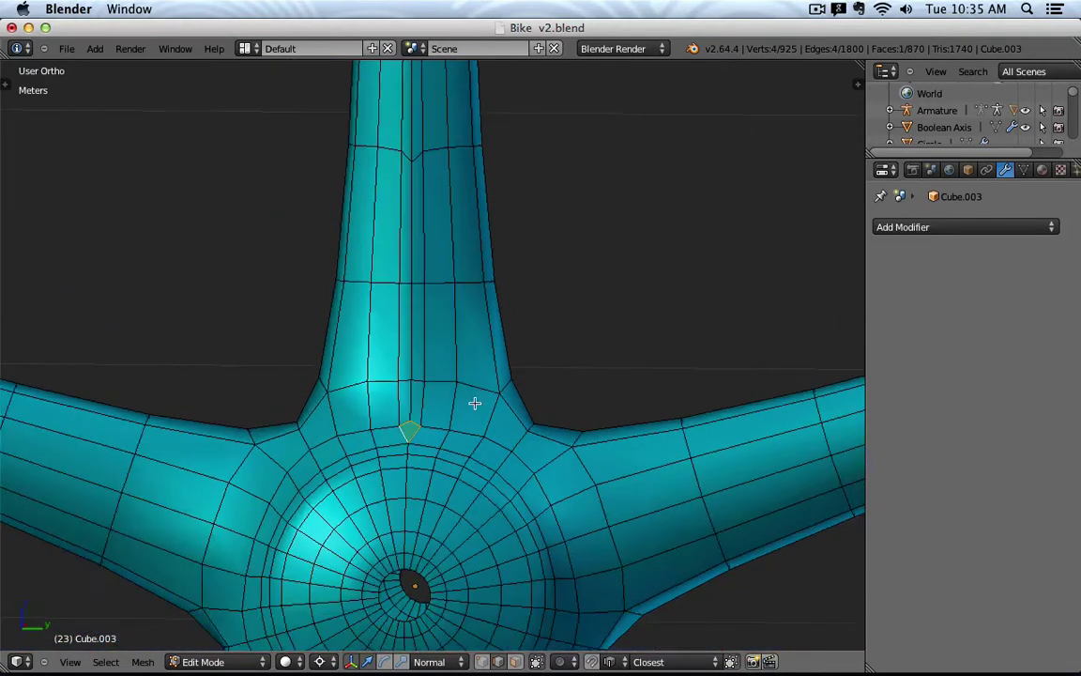
shift+middle_drag(467, 214, 473, 388)
shift+right_click(424, 281)
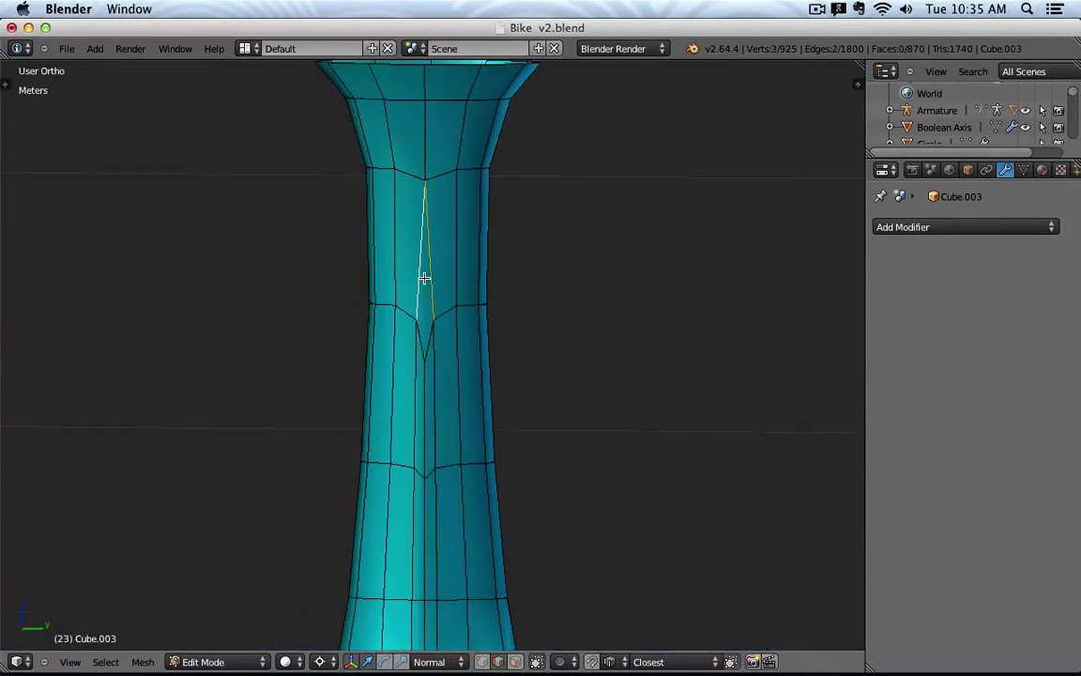
shift+right_click(428, 346)
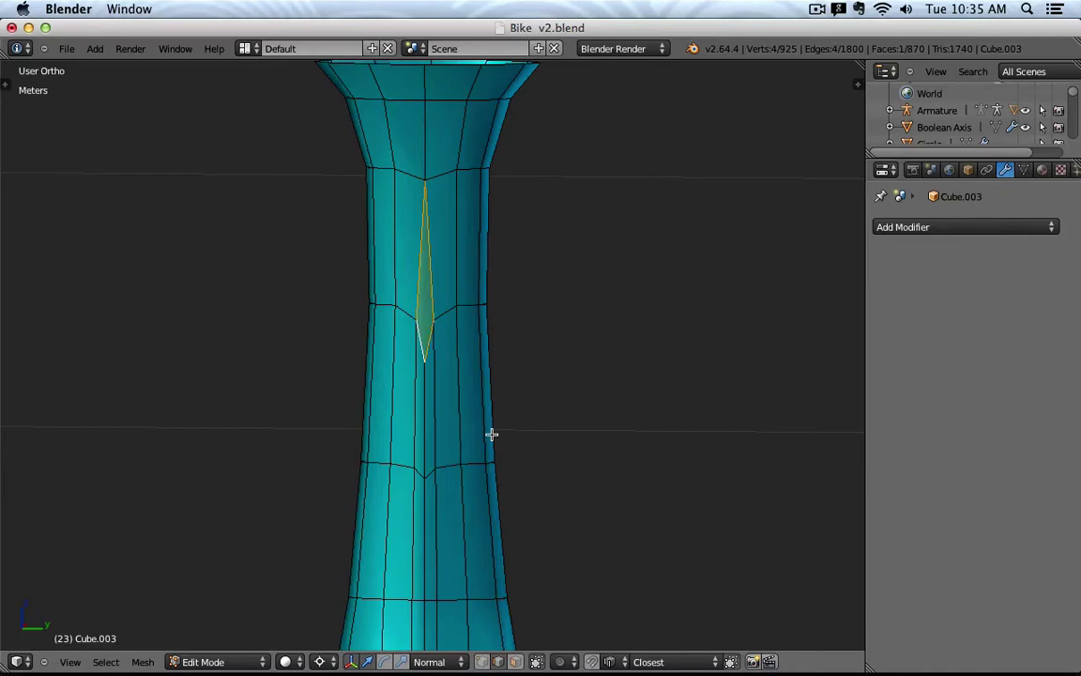
- Review the applied topology around the hub and spokes and add another Subdivision Surface modifier to the mesh
scroll(539, 448, down, 1)
shift+middle_drag(543, 449, 502, 206)
scroll(500, 253, down, 2)
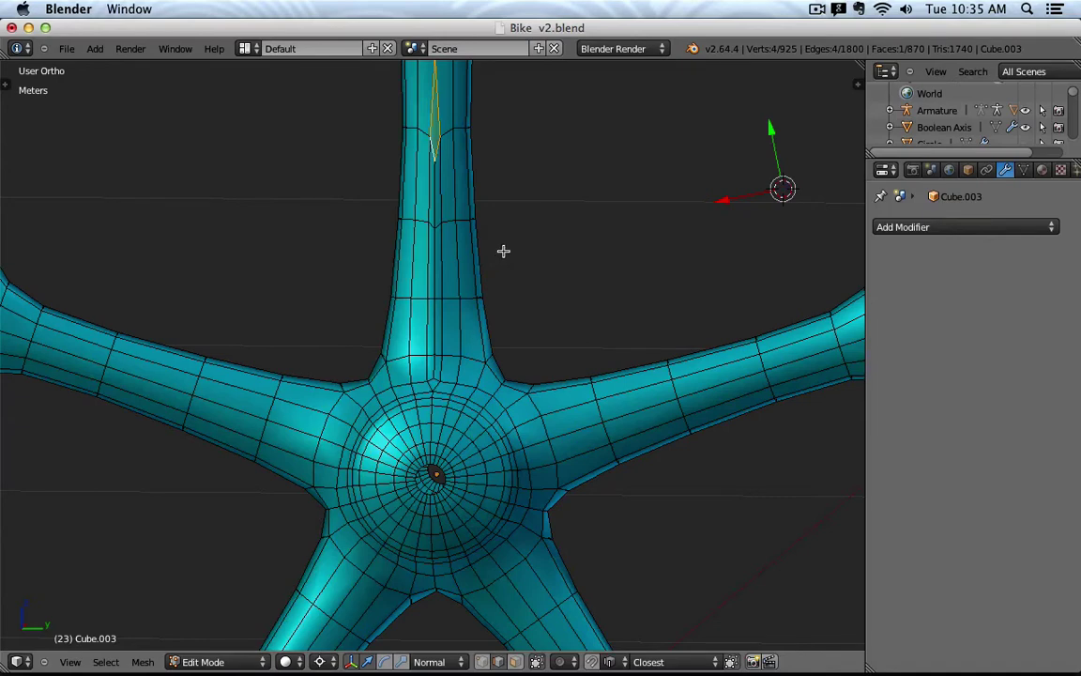
shift+middle_drag(503, 251, 498, 274)
key(KP_3)
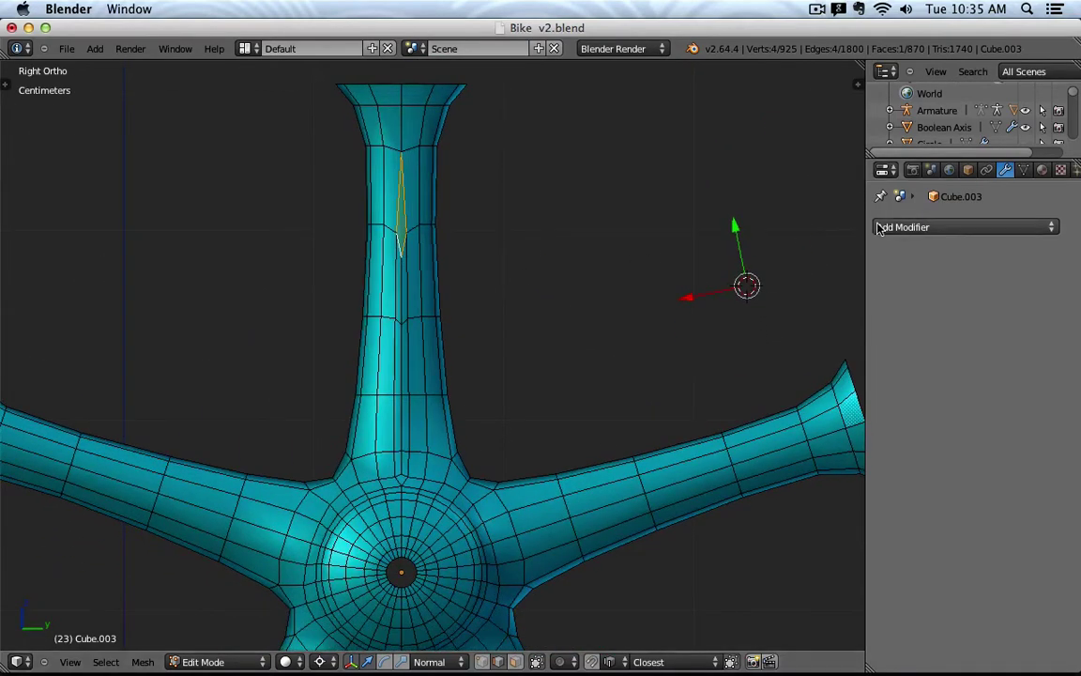
middle_drag(647, 256, 567, 308)
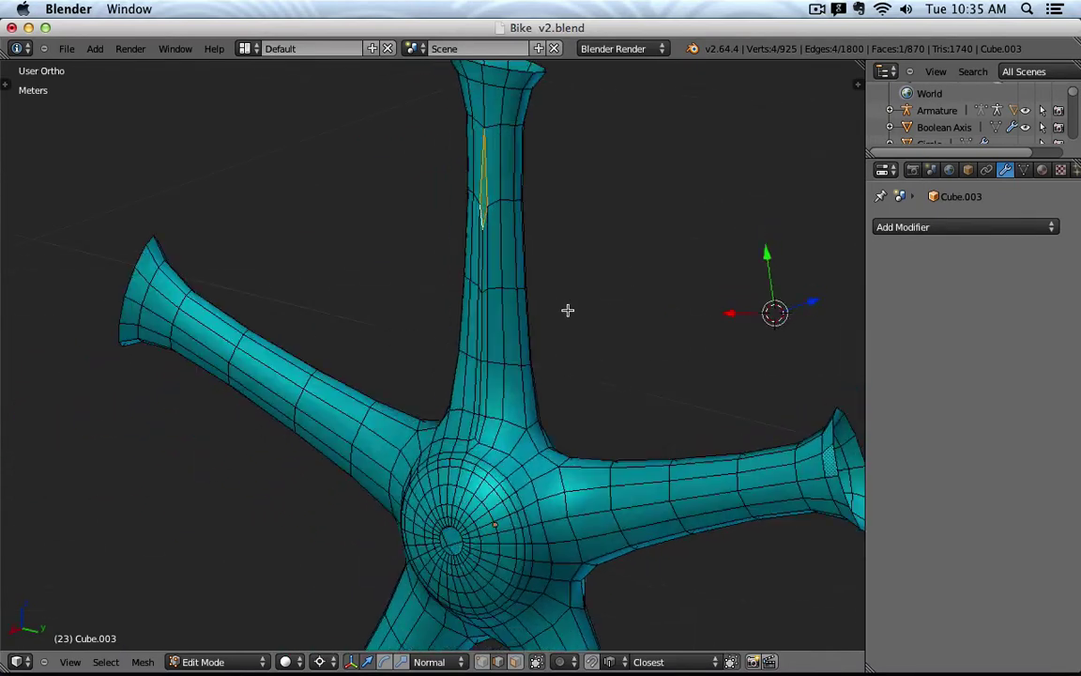
click(903, 227)
click(699, 502)
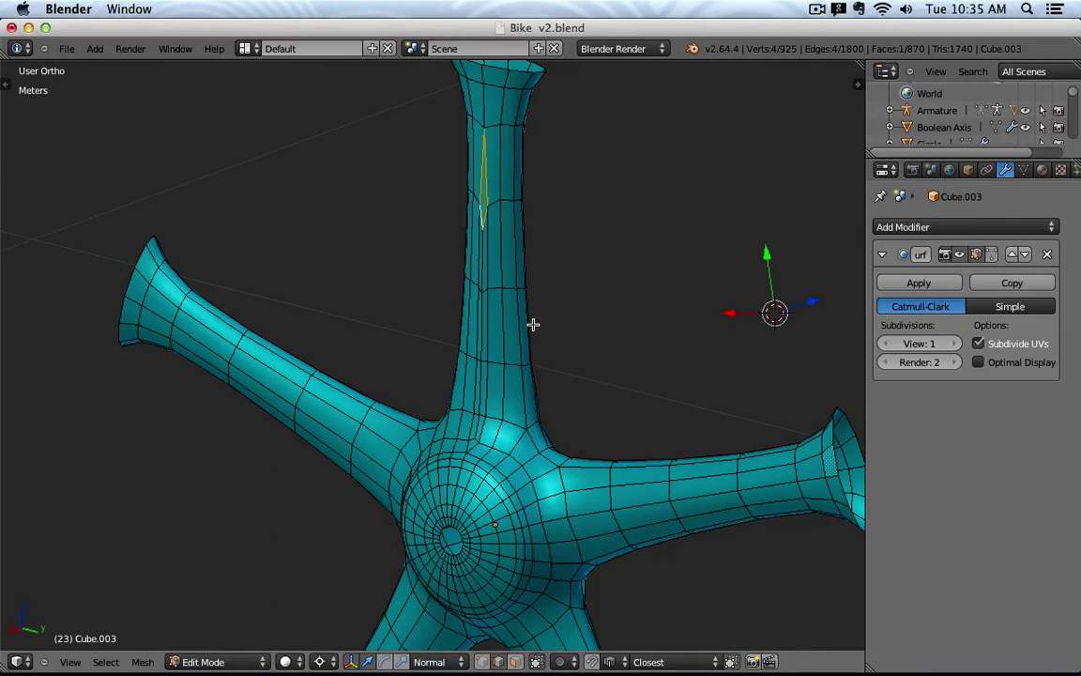
- Inspect the smoothed spoke in Object Mode and set the subdivision modifier's View level to 2
key(Tab)
middle_drag(532, 324, 718, 331)
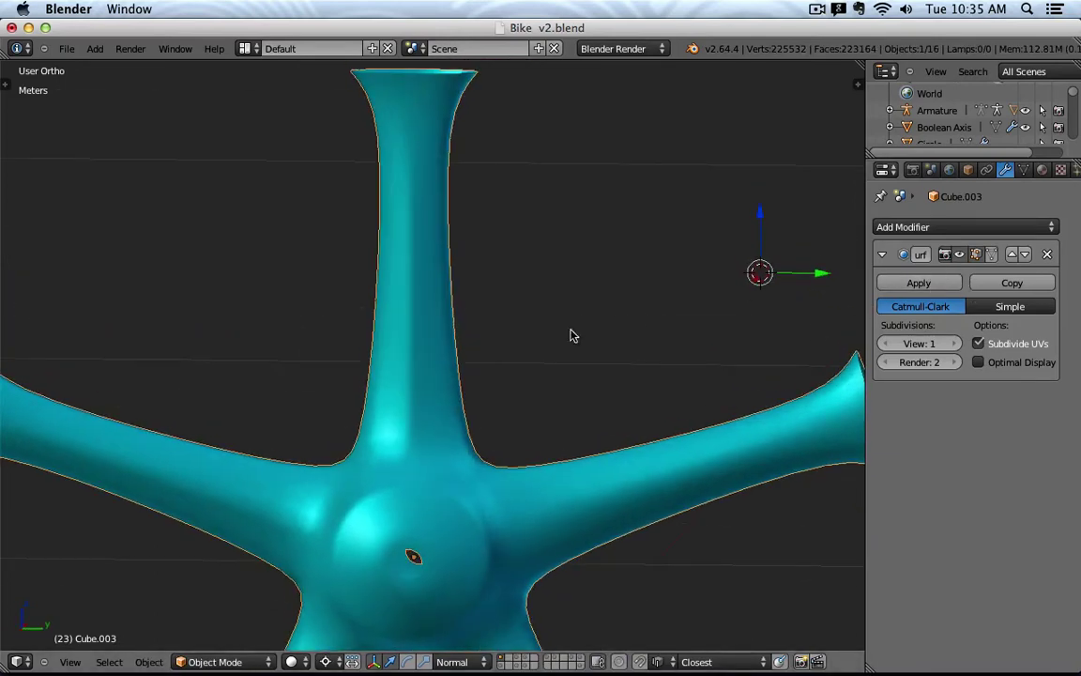
key(Tab)
key(Tab)
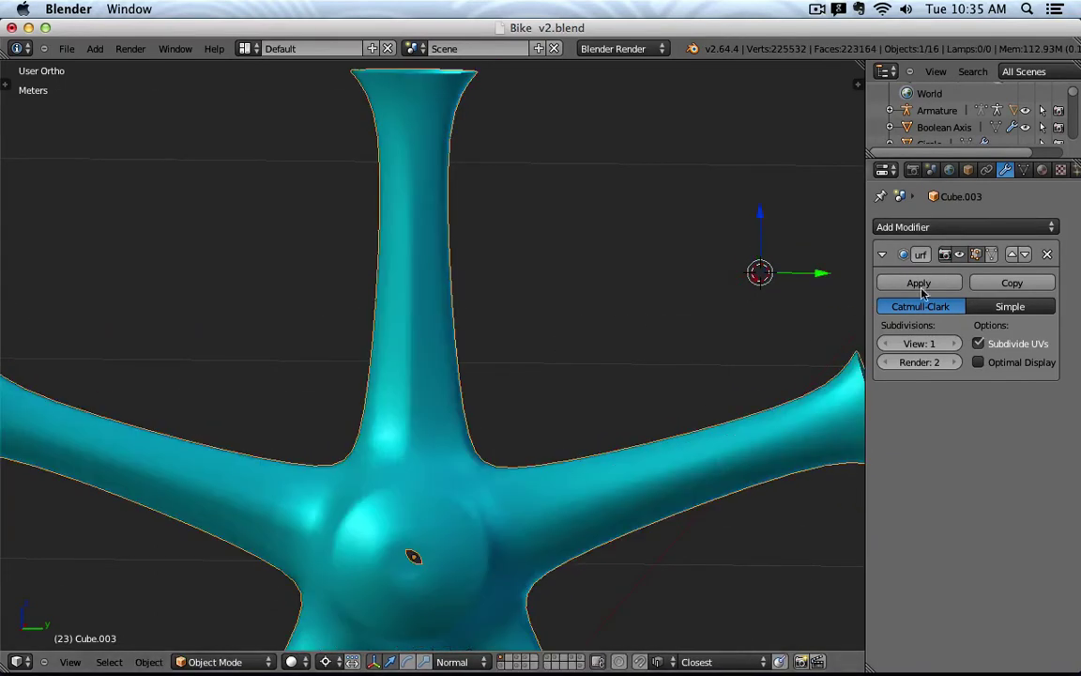
click(886, 346)
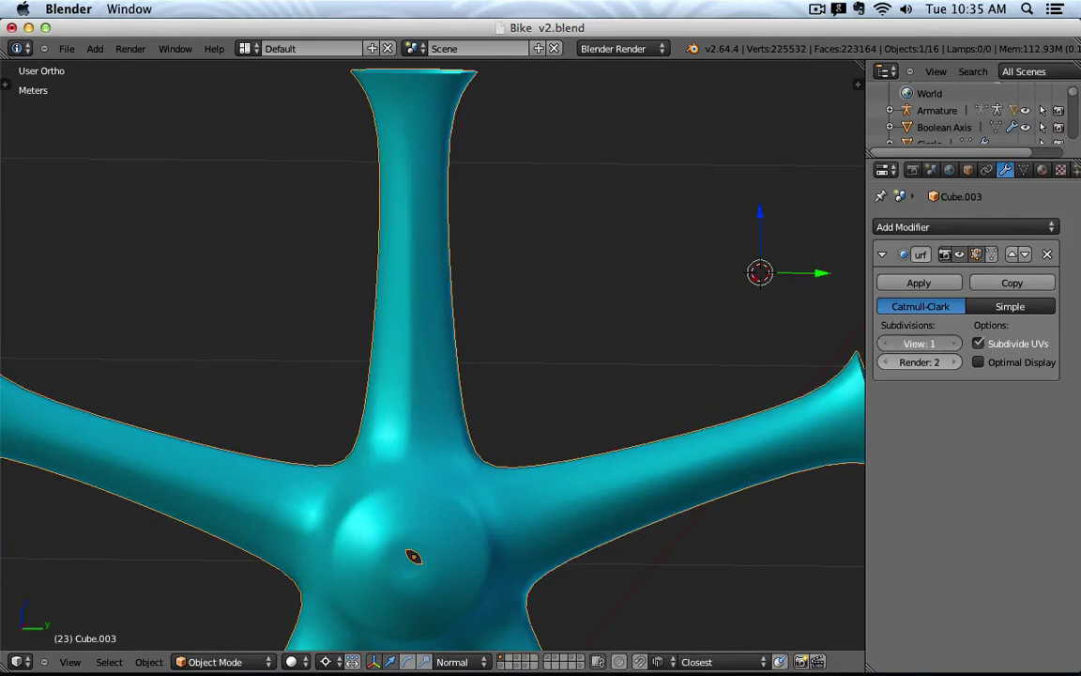
click(953, 345)
click(953, 344)
scroll(482, 383, up, 2)
- Select two consecutive supporting edges on each side of the upright spoke's center line in Edit Mode
key(Tab)
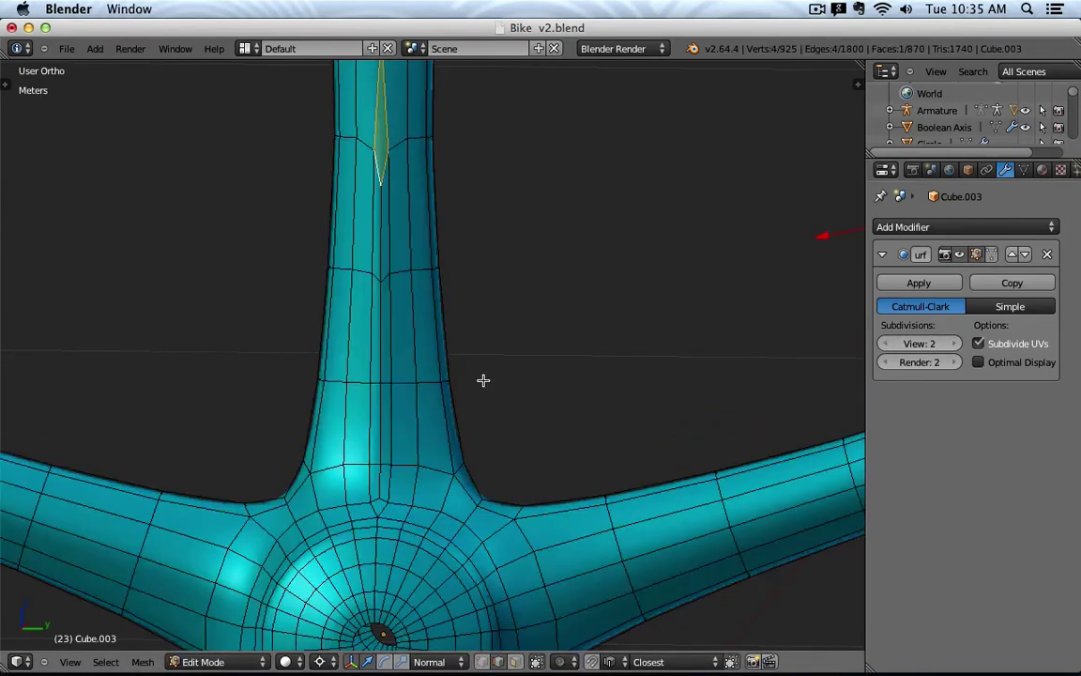
middle_drag(482, 381, 470, 388)
right_click(412, 419)
shift+right_click(391, 416)
shift+right_click(393, 324)
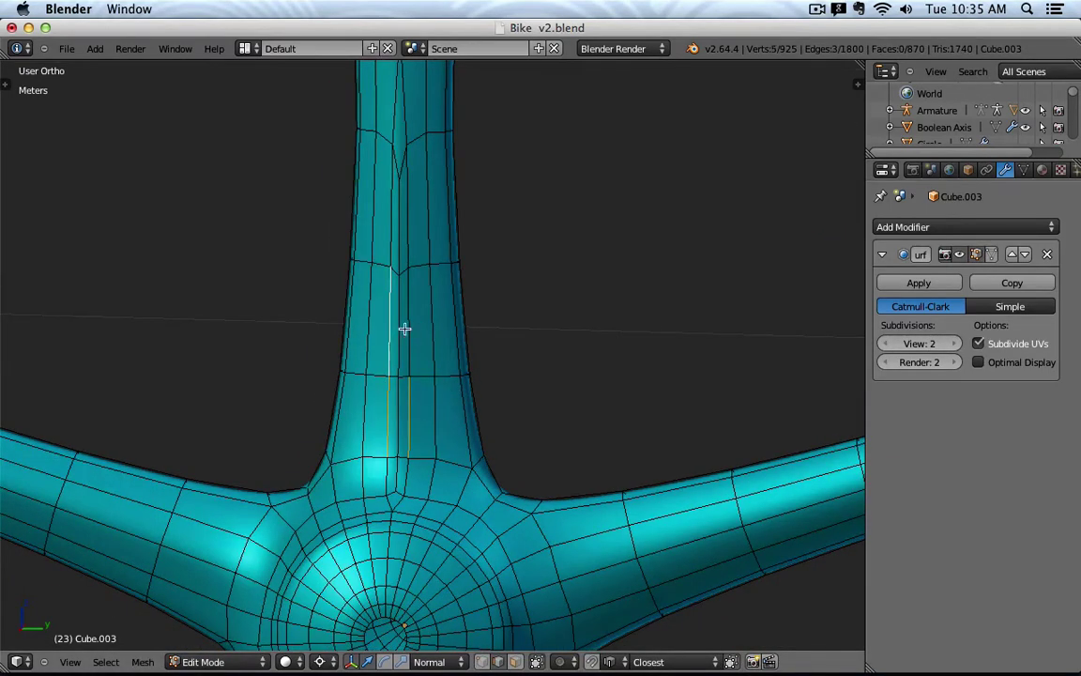
shift+right_click(412, 321)
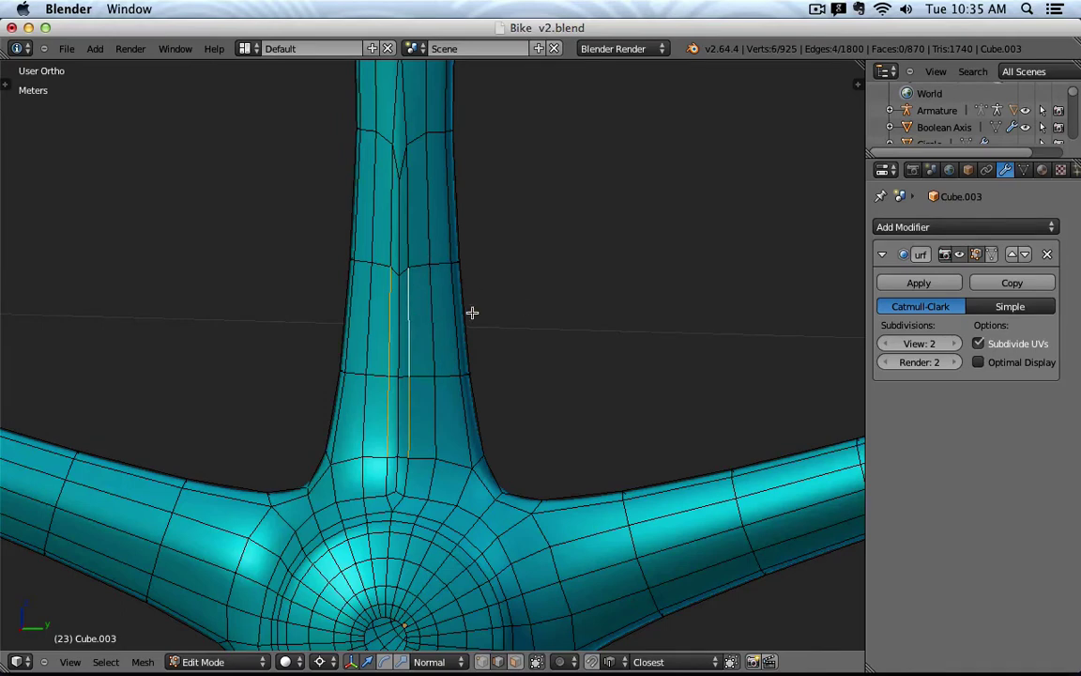
key(s)
key(y)
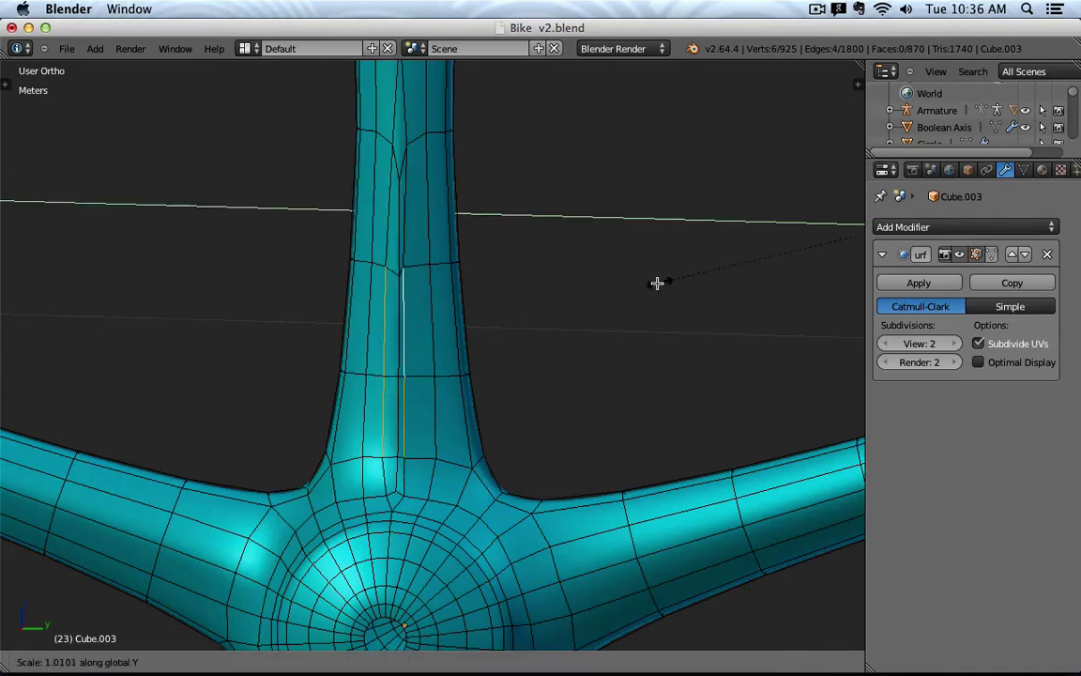
key(Escape)
- Set the pivot point to Bounding Box Center and scale the selected supporting edges closer together along Y
click(324, 661)
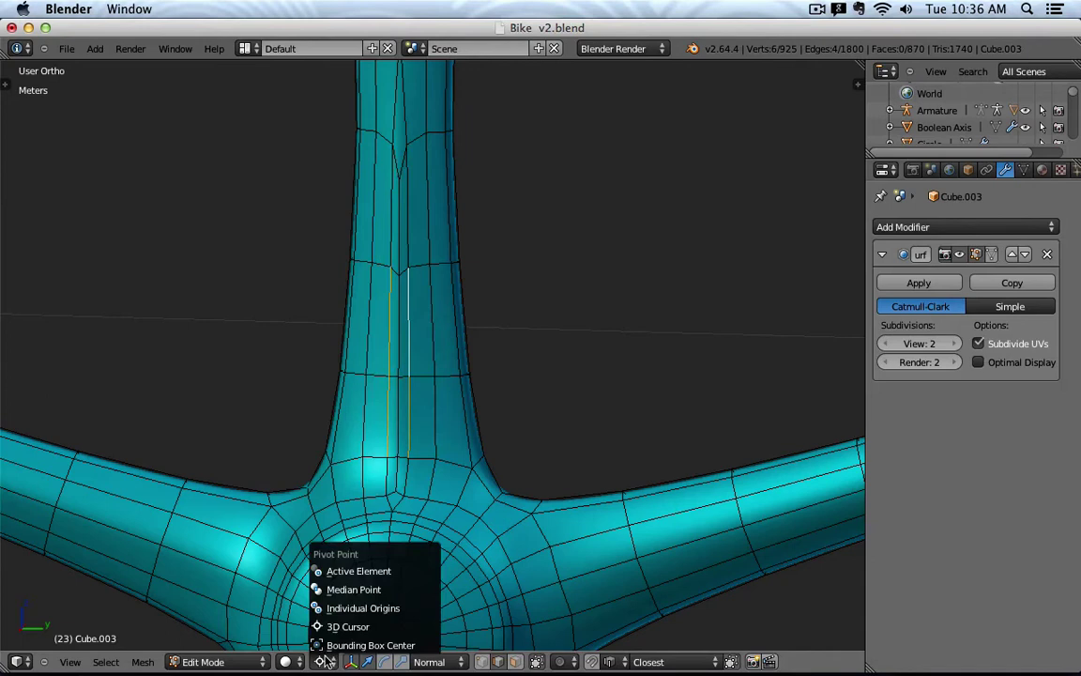
click(347, 644)
key(s)
key(y)
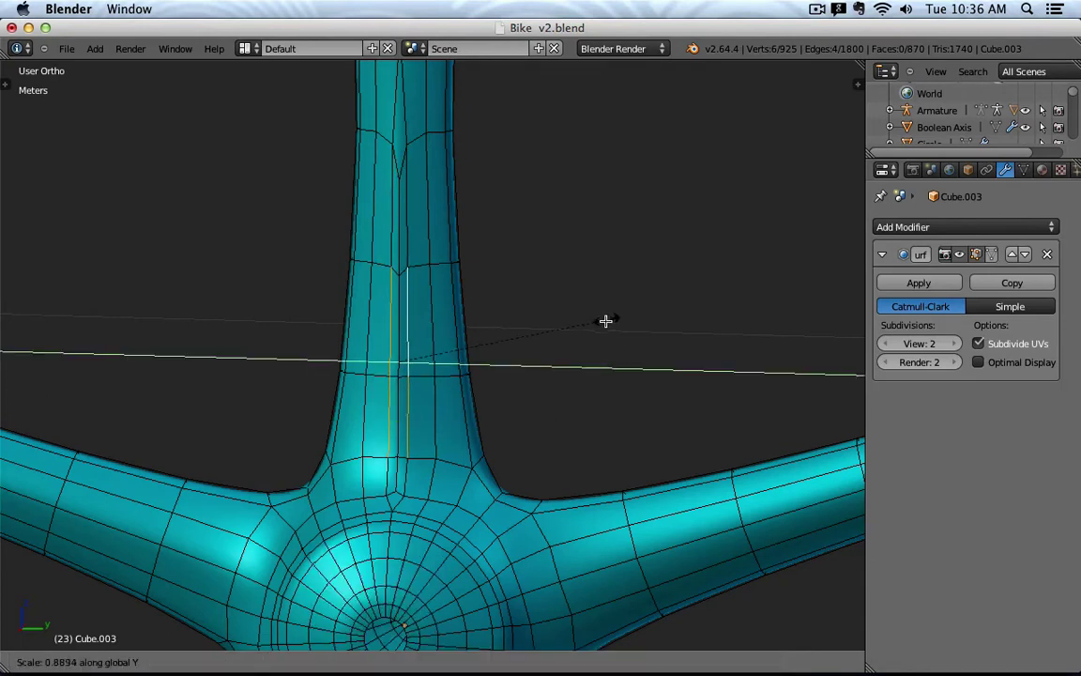
click(539, 330)
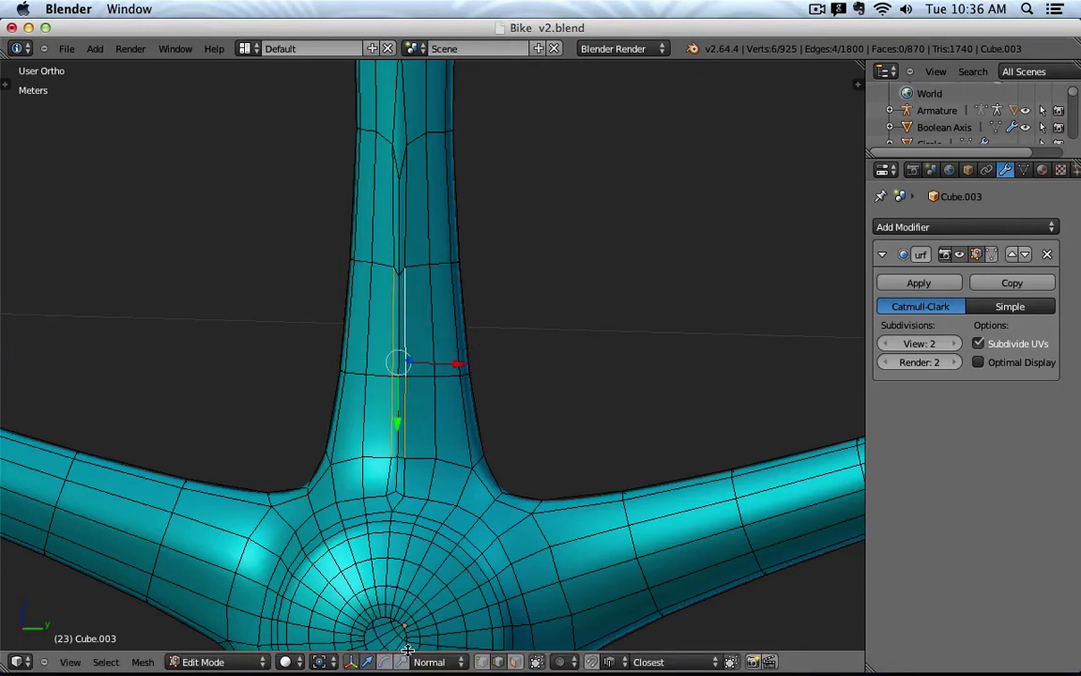
shift+middle_drag(425, 184, 429, 296)
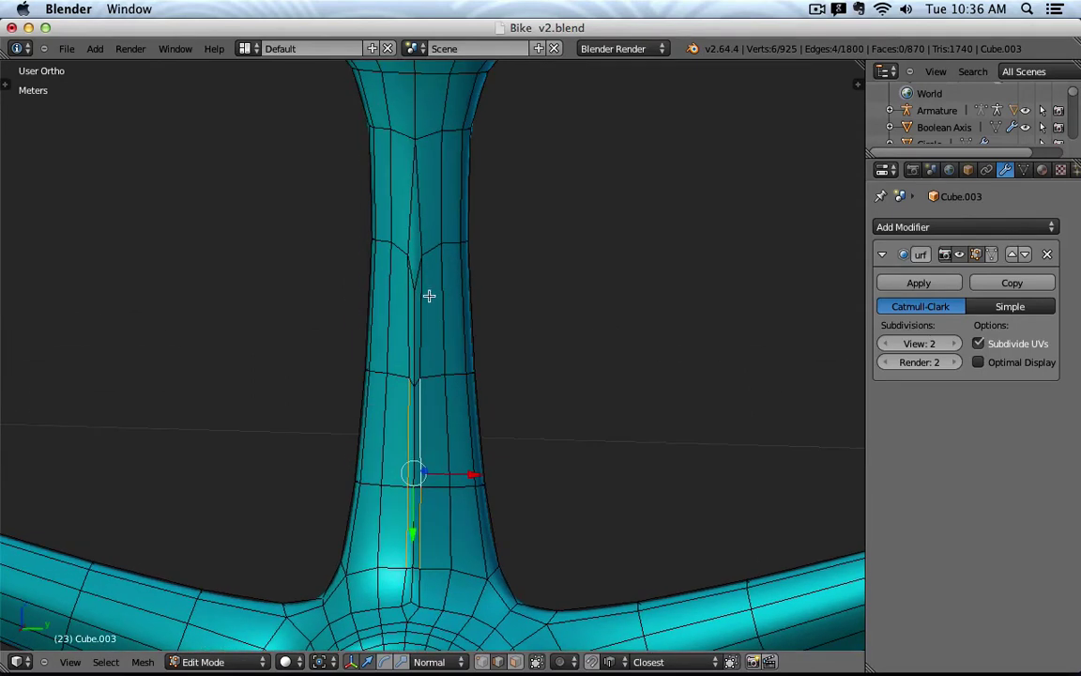
- Select the upper vertex on each side of the upright spoke's center line and scale the pair closer together along Y
right_click(409, 242)
scroll(430, 248, up, 4)
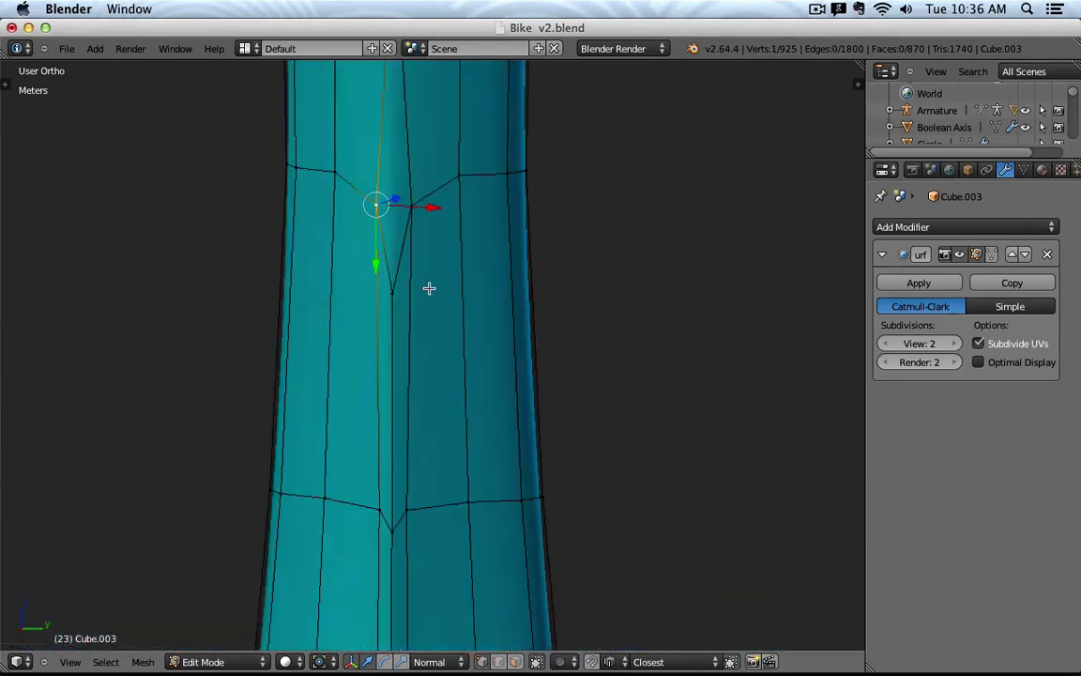
shift+right_click(419, 194)
middle_drag(420, 193, 492, 216)
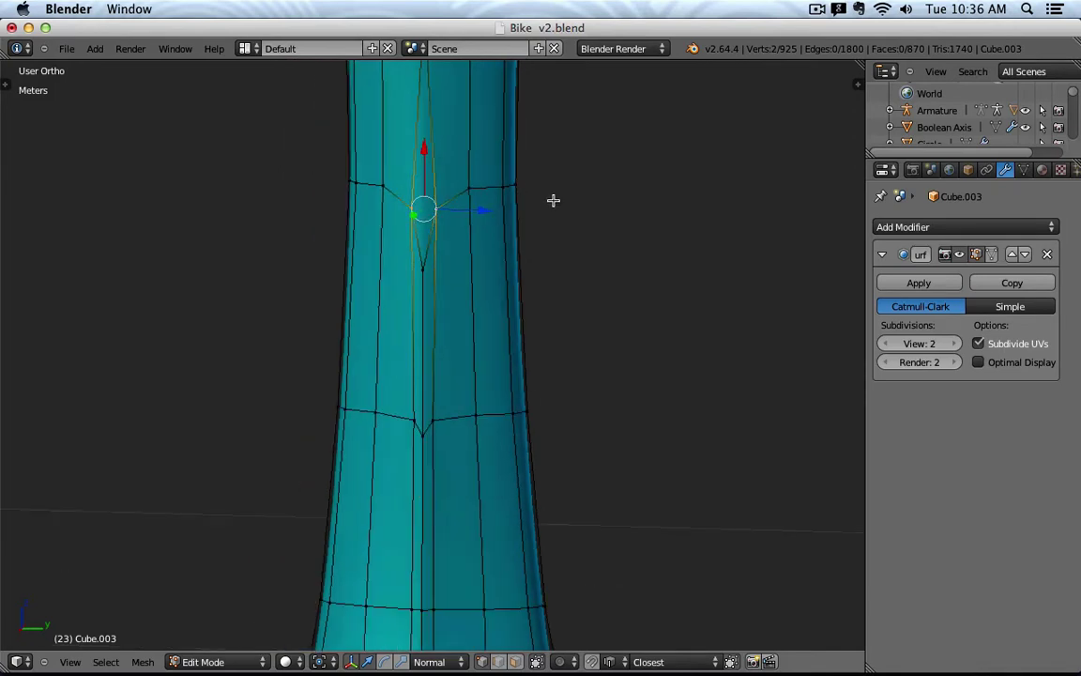
key(s)
key(y)
click(514, 208)
- Move the lower center-line vertex up in the right view, nearly level with its neighboring cross loop
right_click(425, 271)
scroll(455, 301, down, 1)
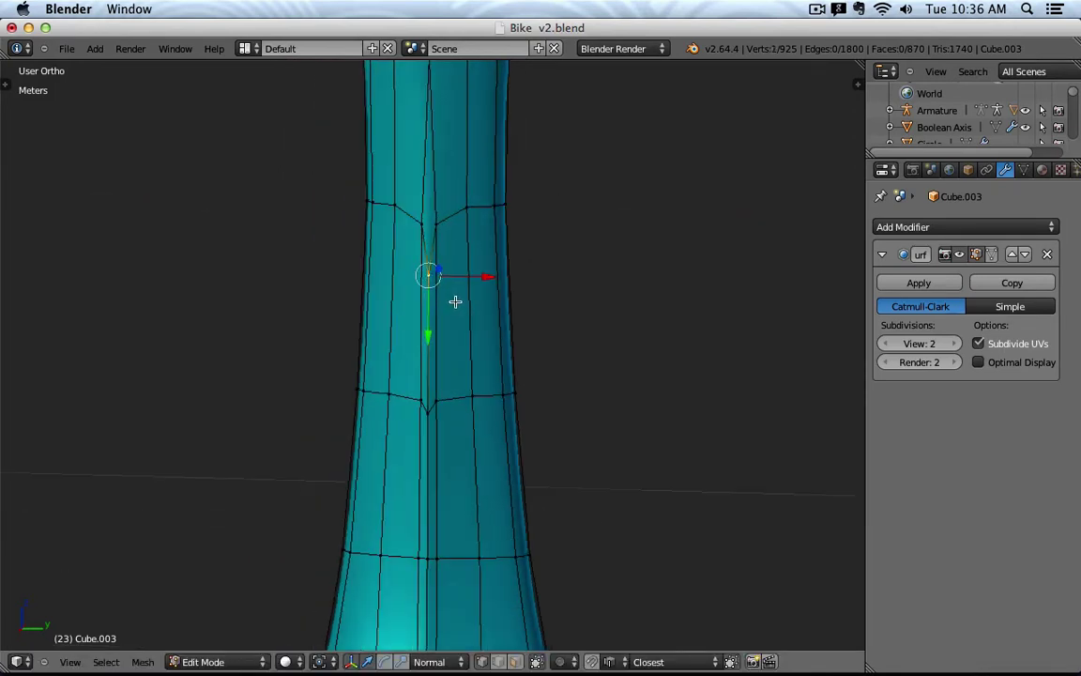
shift+right_click(427, 402)
key(KP_3)
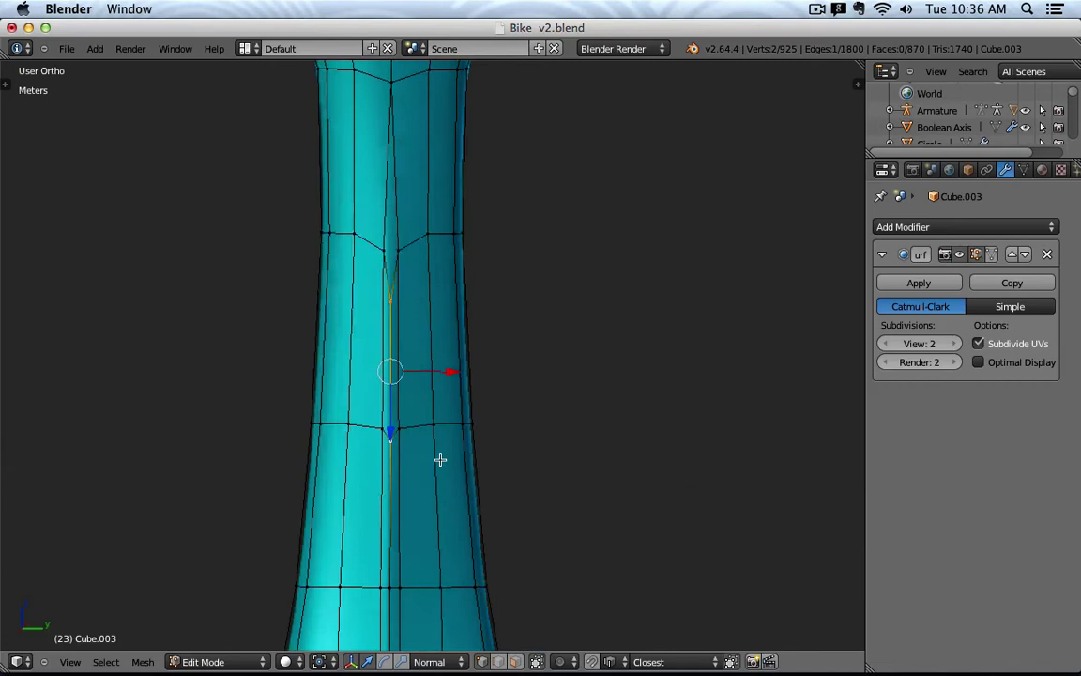
drag(383, 437, 384, 423)
- Move the upper center-line vertex straight up along Z to line up with the two supporting vertices beside it
key(a)
right_click(383, 297)
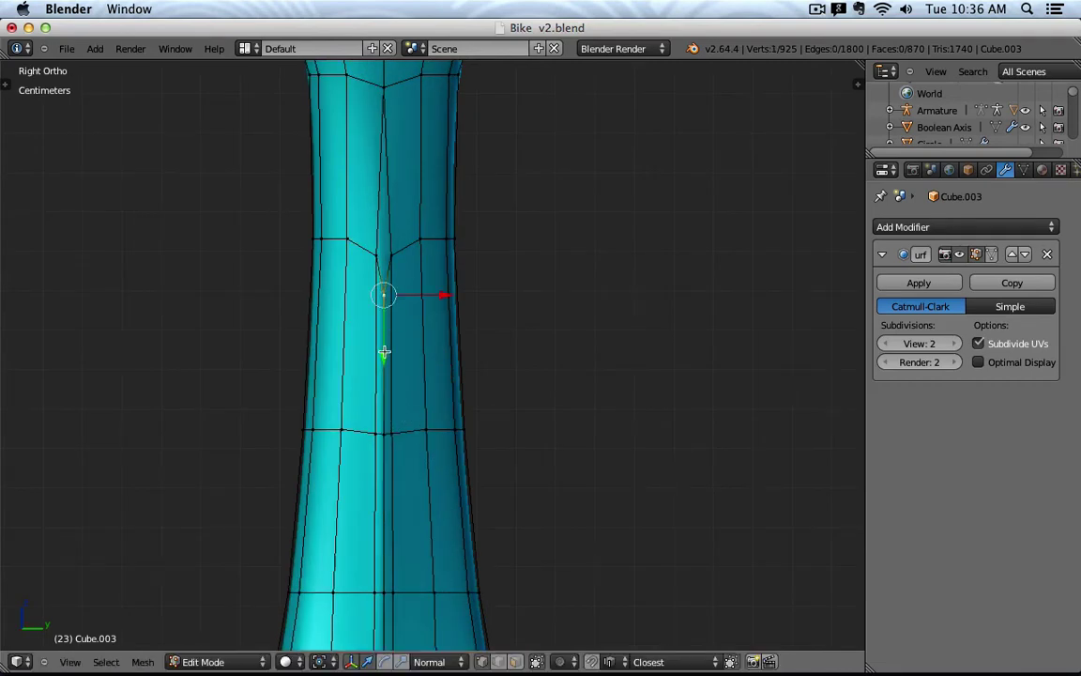
key(g)
key(z)
key(z)
key(Return)
- Select the five center-line vertices down to the hub and move them outward about 1.8 mm along the Global X axis
shift+right_click(382, 431)
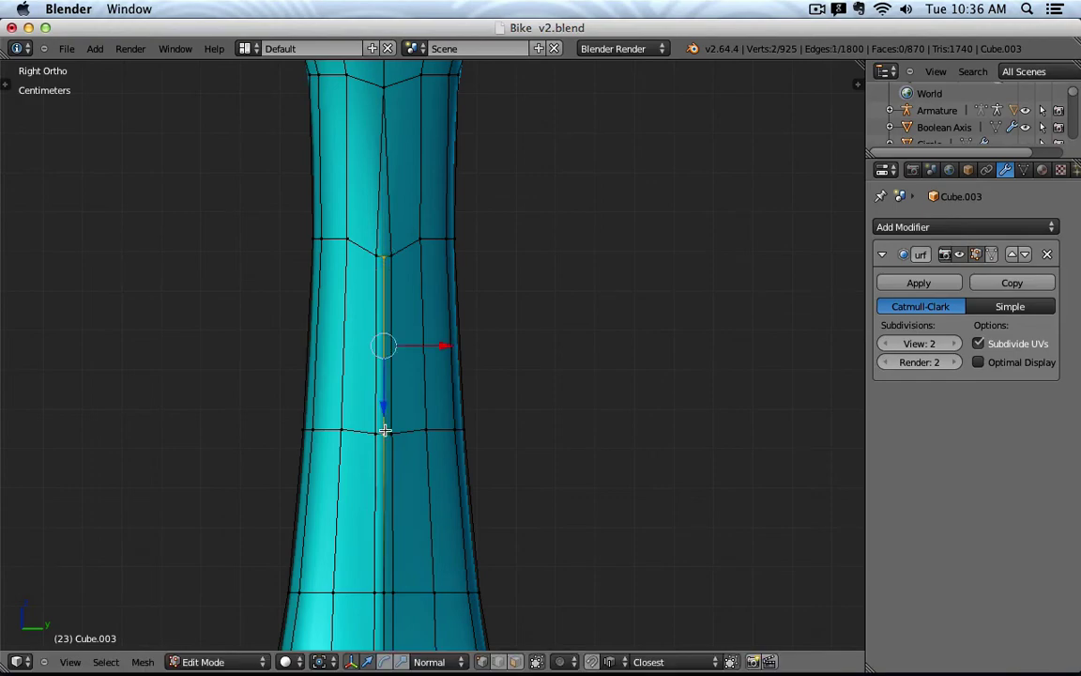
scroll(451, 240, down, 5)
shift+right_click(392, 353)
shift+right_click(385, 467)
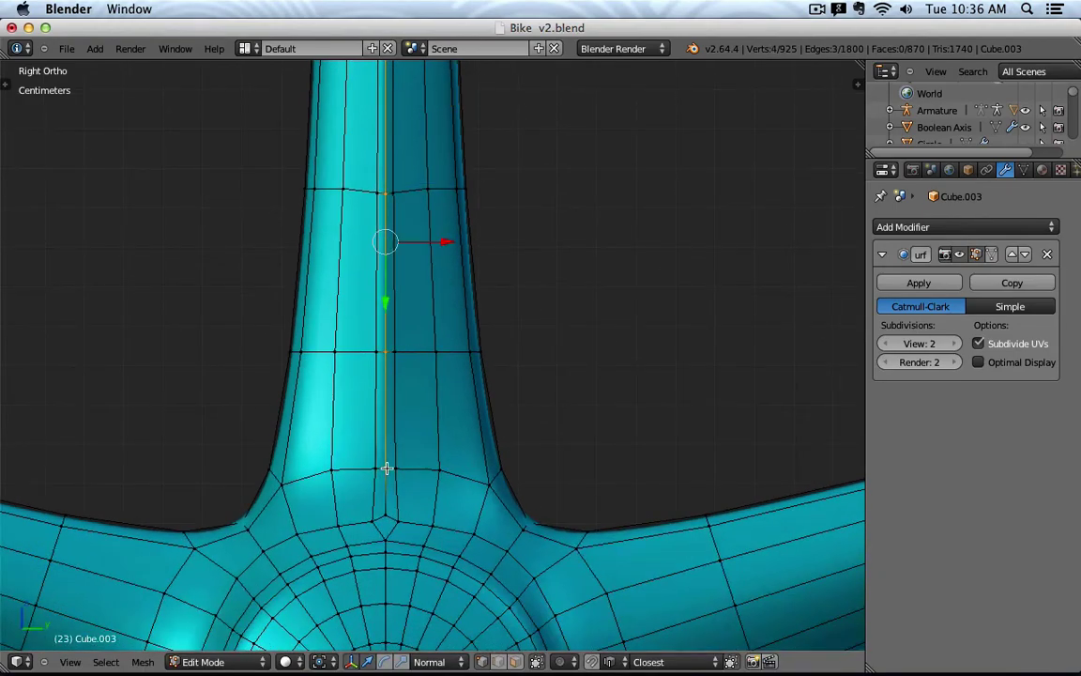
shift+right_click(386, 514)
middle_drag(473, 442, 604, 287)
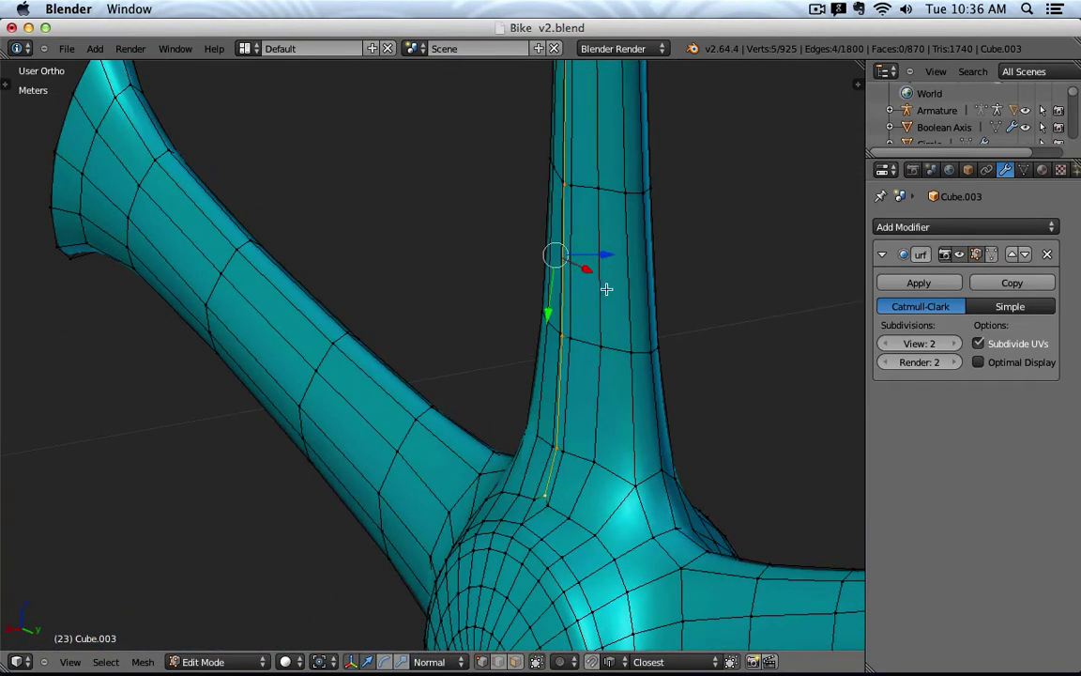
click(447, 662)
click(451, 645)
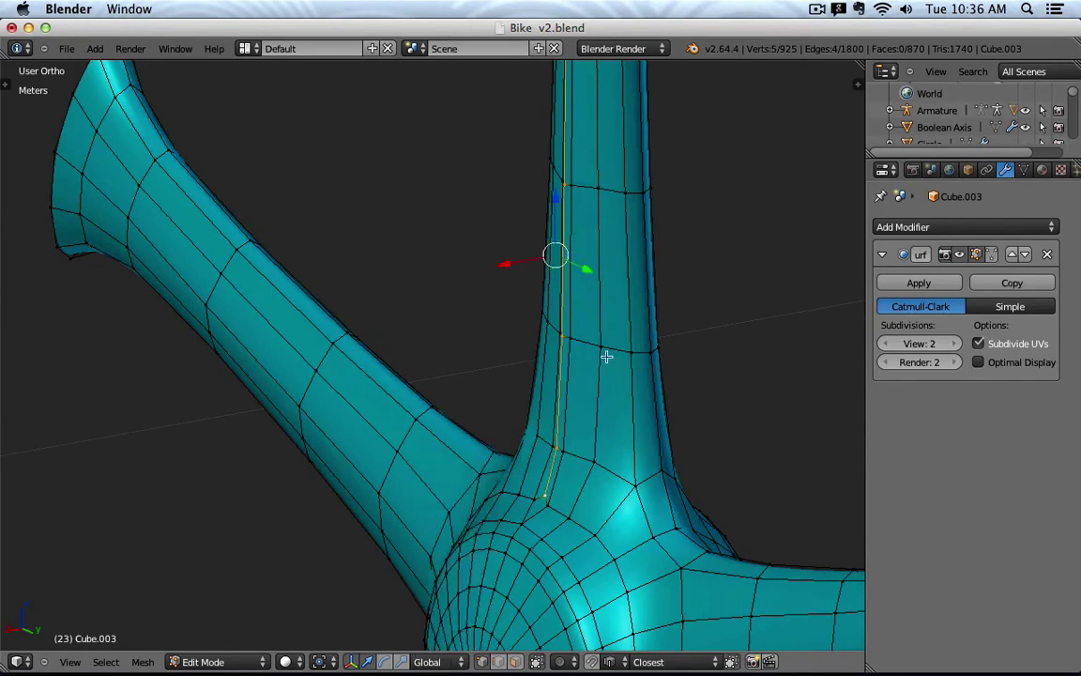
key(g)
key(x)
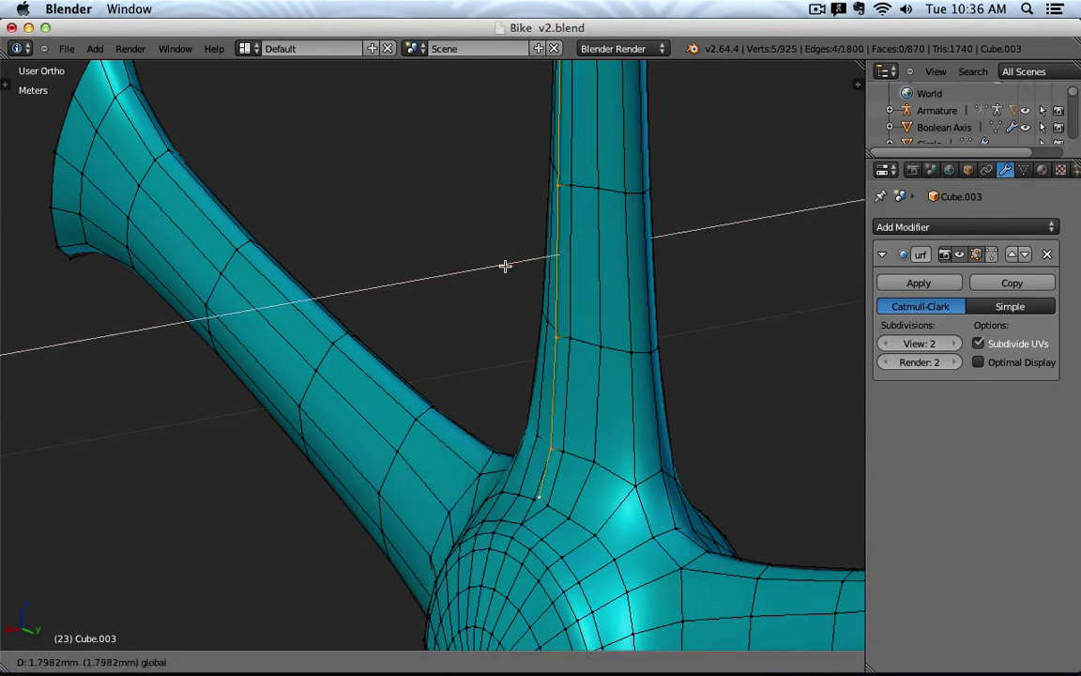
click(505, 266)
middle_drag(533, 468, 613, 404)
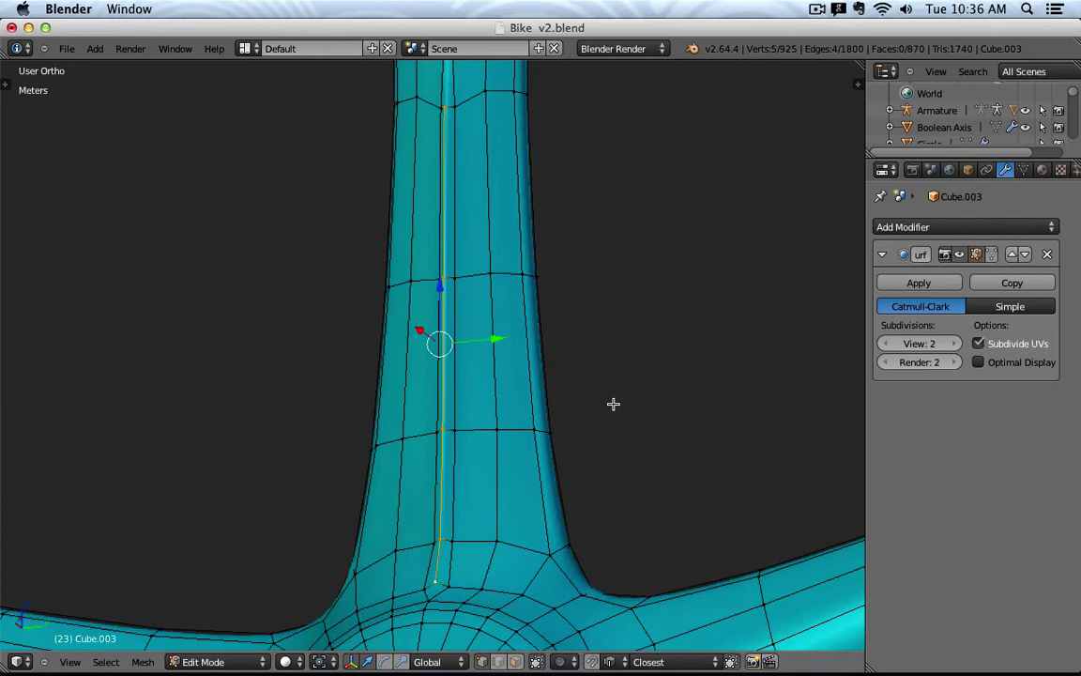
- Inspect the upright spoke's raised crease in Object Mode and set the subdivision modifier's View level to 4
key(Tab)
scroll(582, 413, down, 5)
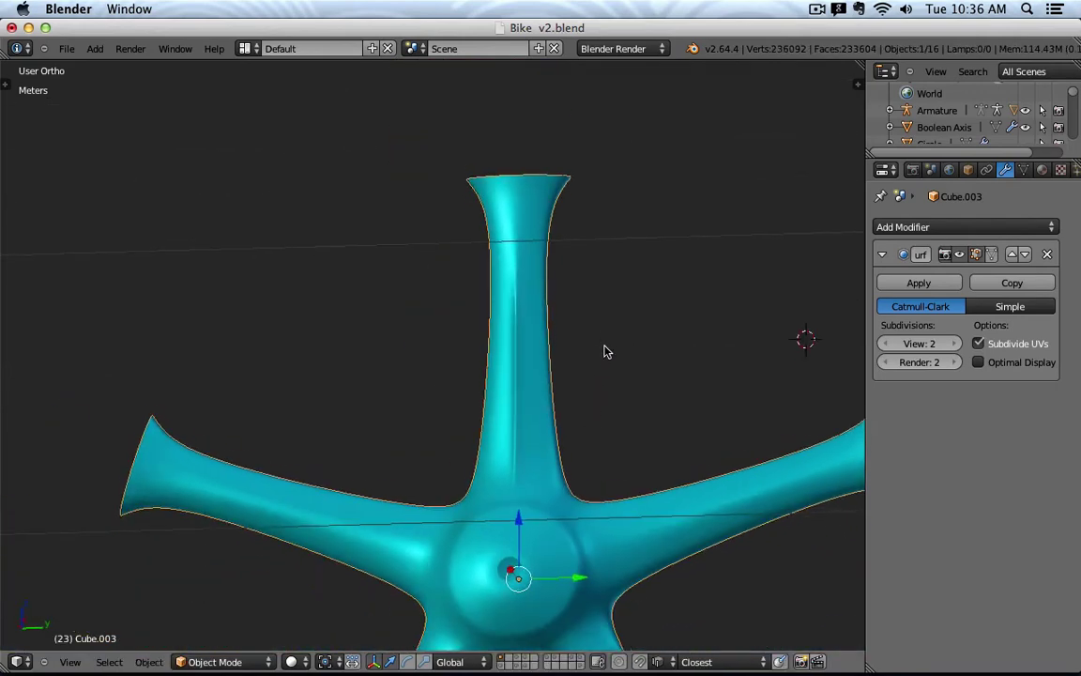
scroll(553, 281, up, 6)
key(Tab)
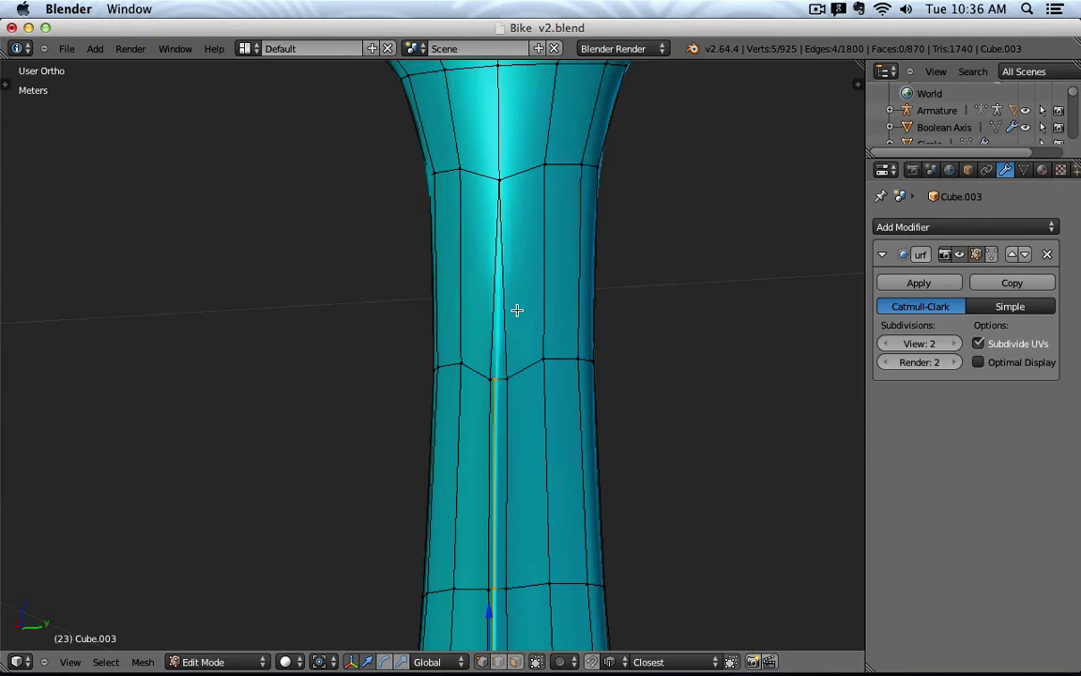
key(Tab)
scroll(518, 312, down, 5)
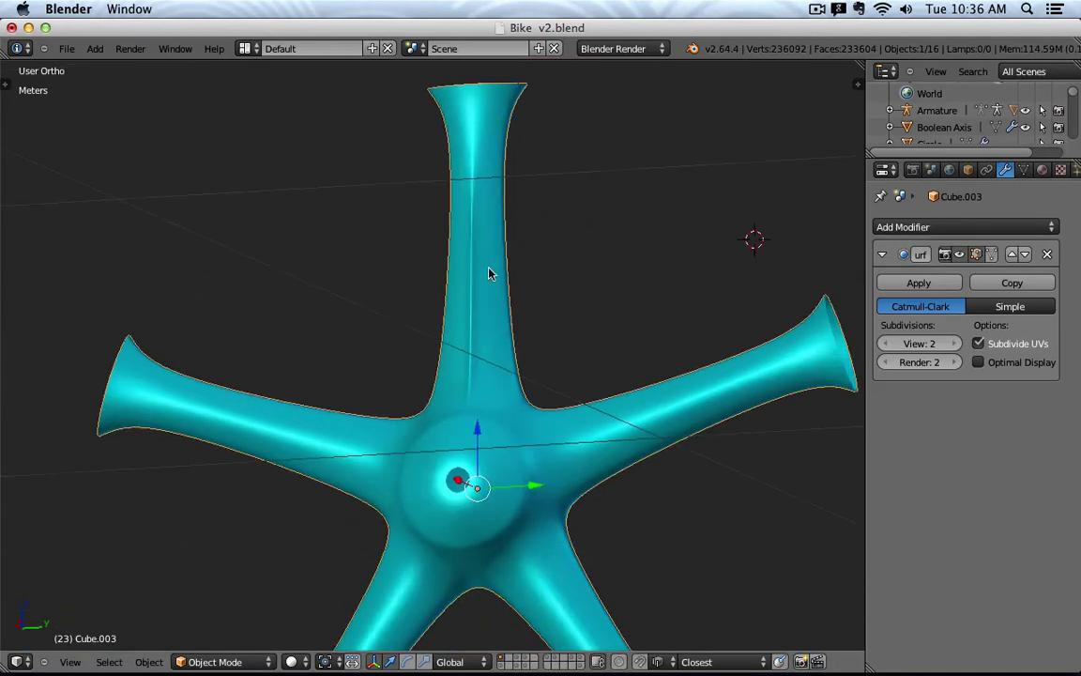
middle_drag(515, 274, 498, 297)
click(955, 343)
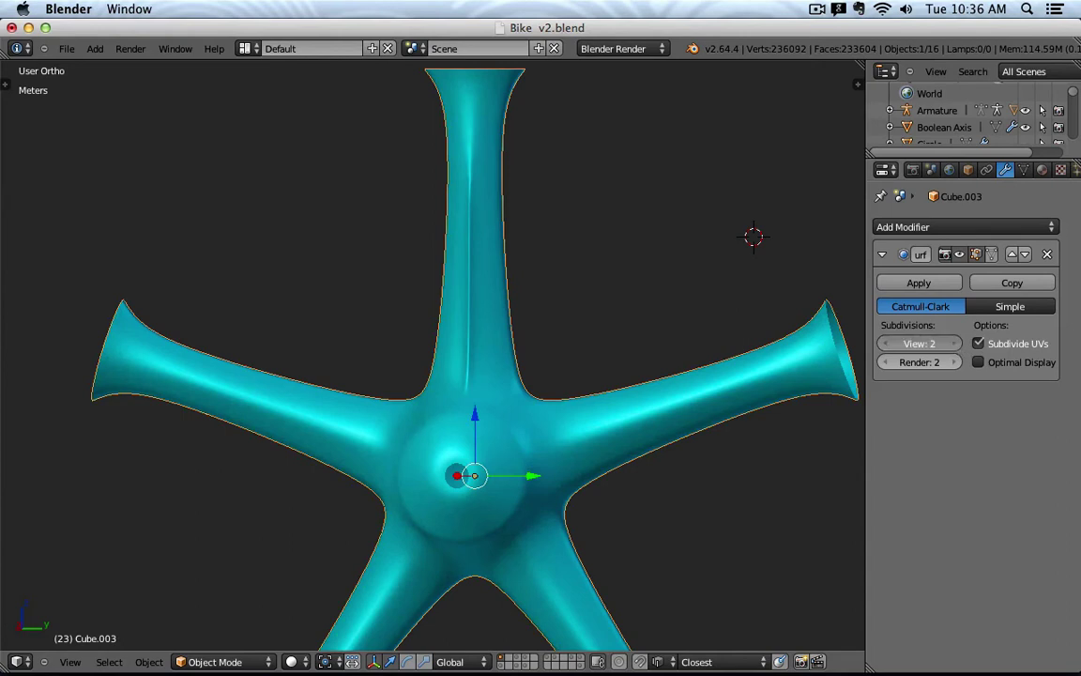
click(954, 343)
shift+middle_drag(659, 263, 653, 313)
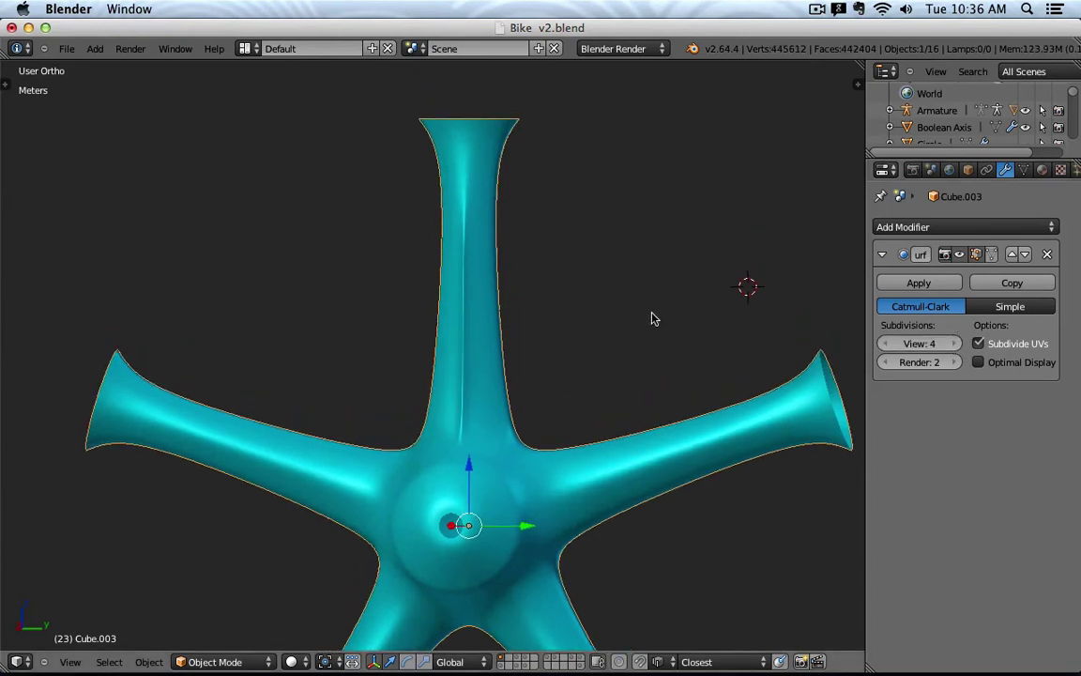
- Examine the upright spoke's crease from several angles, comparing the smoothed surface with the edge layout in Edit Mode
key(Tab)
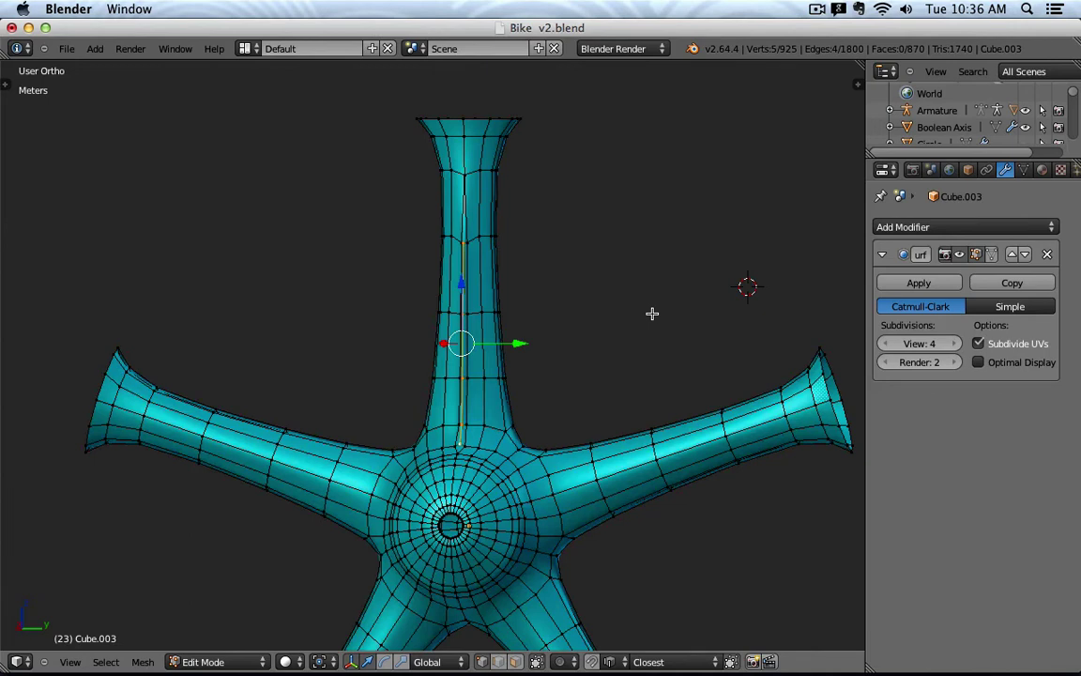
key(Tab)
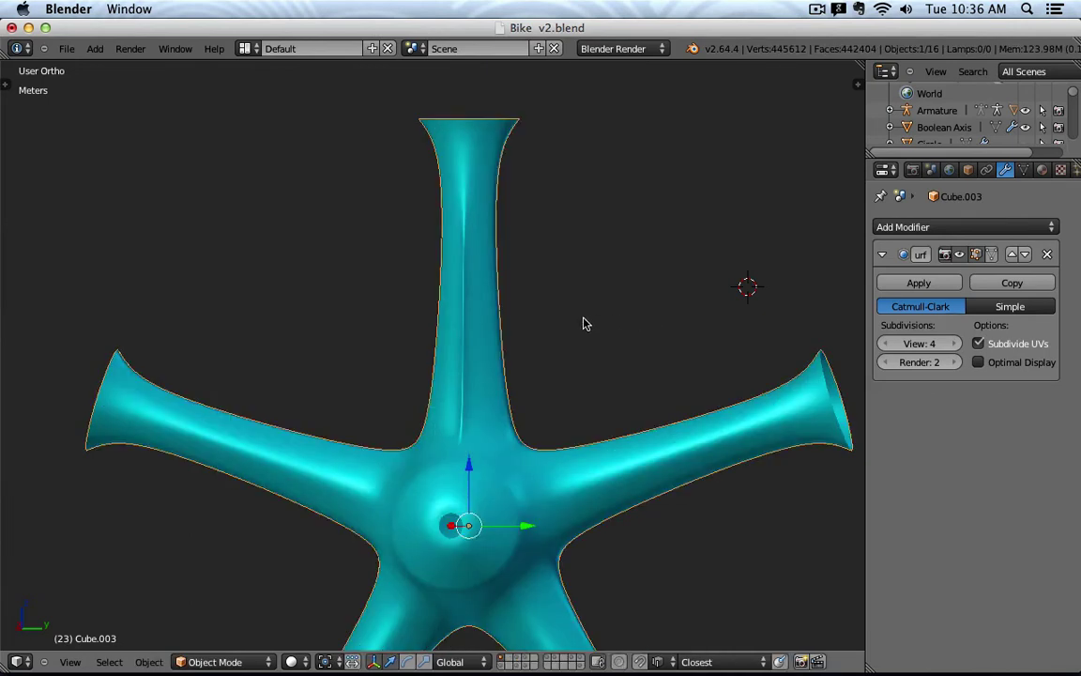
middle_drag(582, 324, 468, 244)
scroll(494, 286, up, 3)
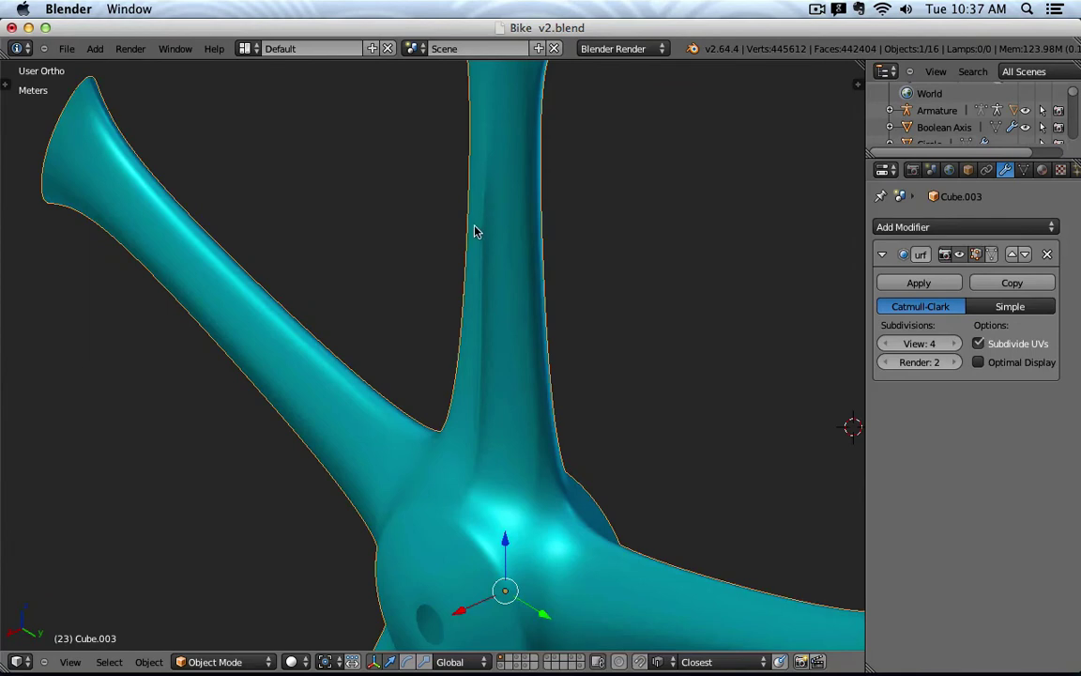
middle_drag(465, 415, 553, 373)
scroll(554, 373, down, 2)
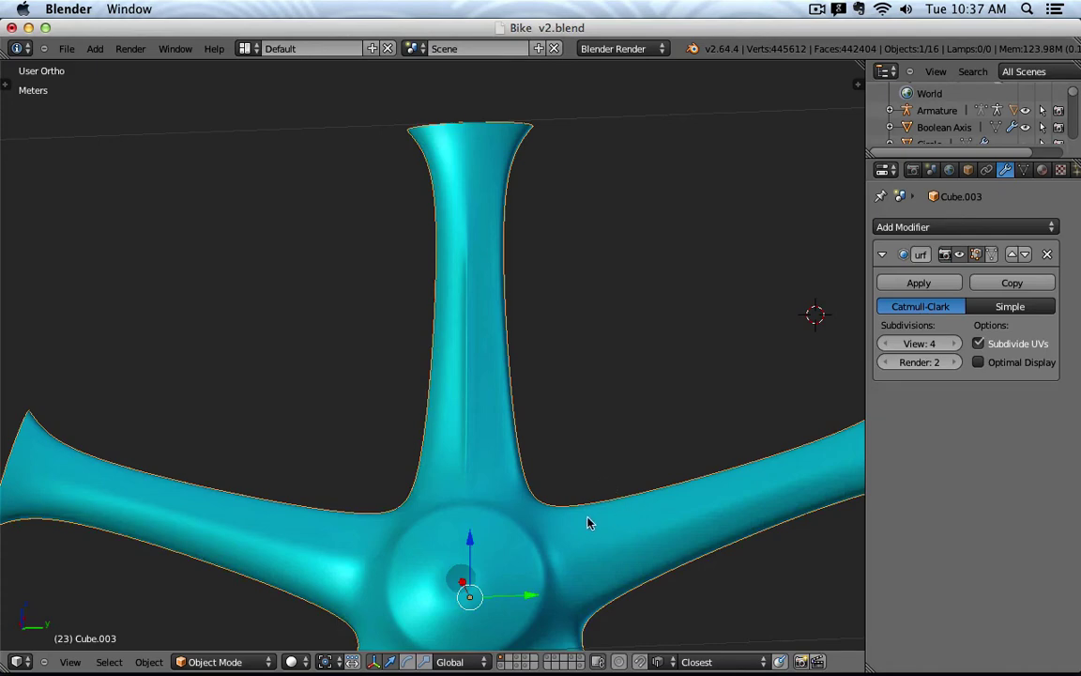
middle_drag(588, 522, 548, 536)
key(Tab)
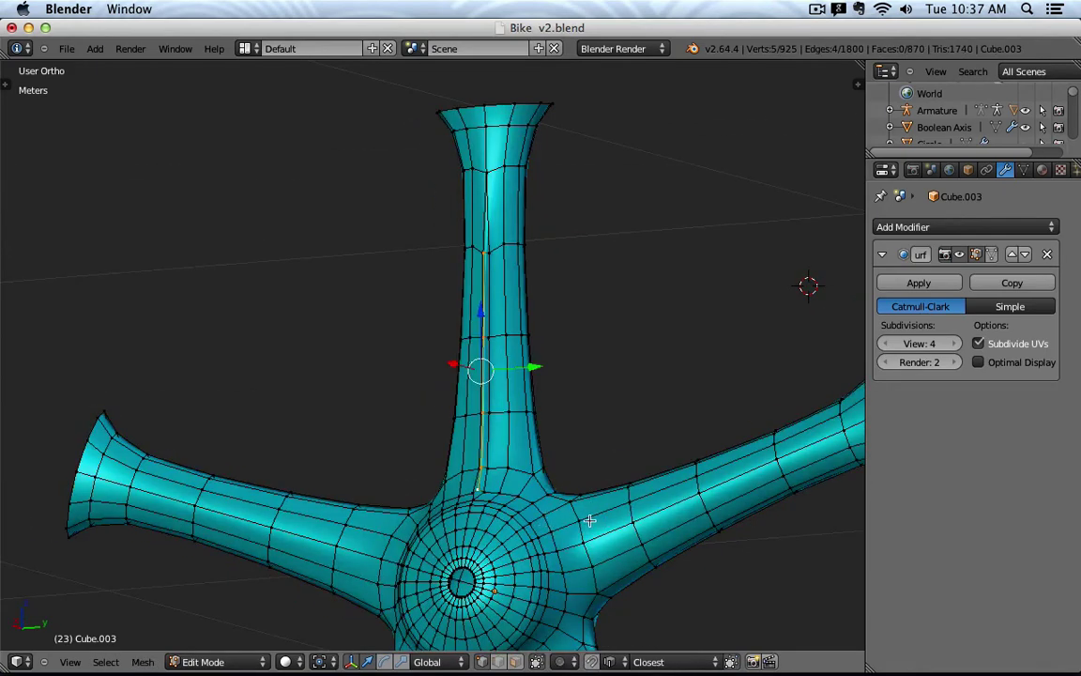
key(Tab)
- Frame the whole five-spoke wheel in the right view and deselect it to inspect the finished surface
key(KP_1)
key(KP_3)
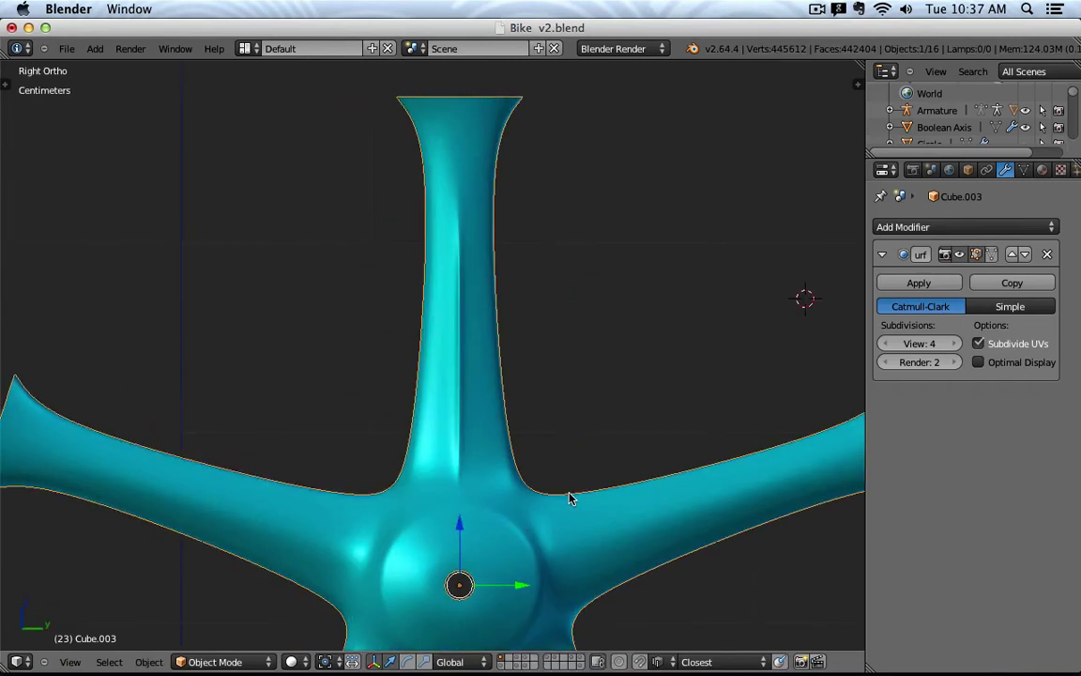
key(KP_Decimal)
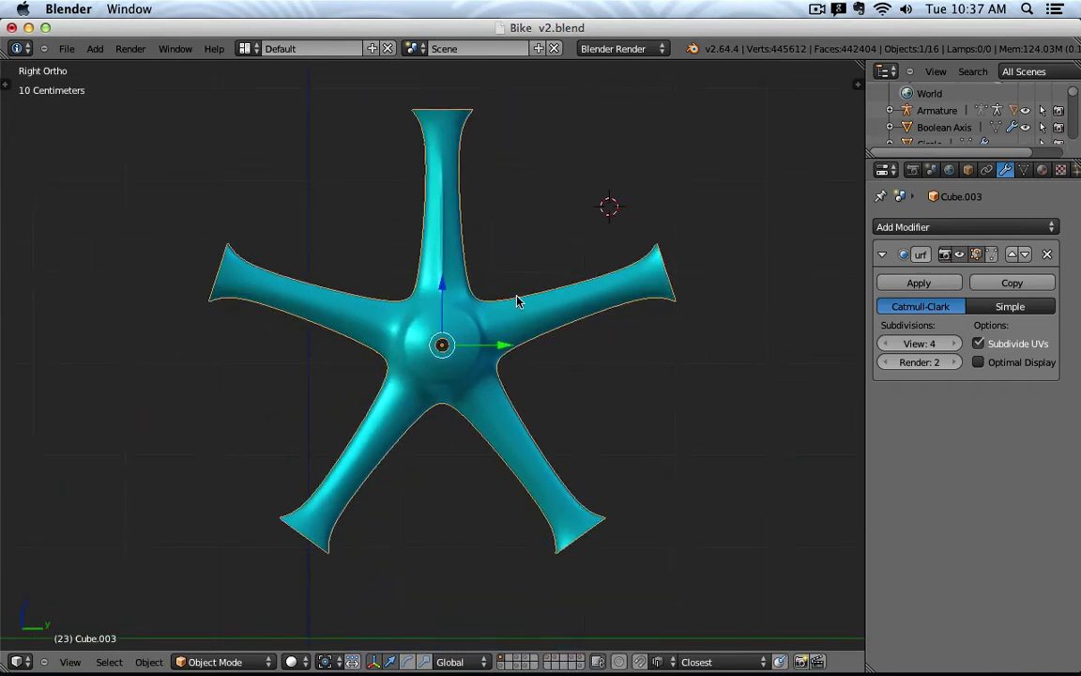
key(a)
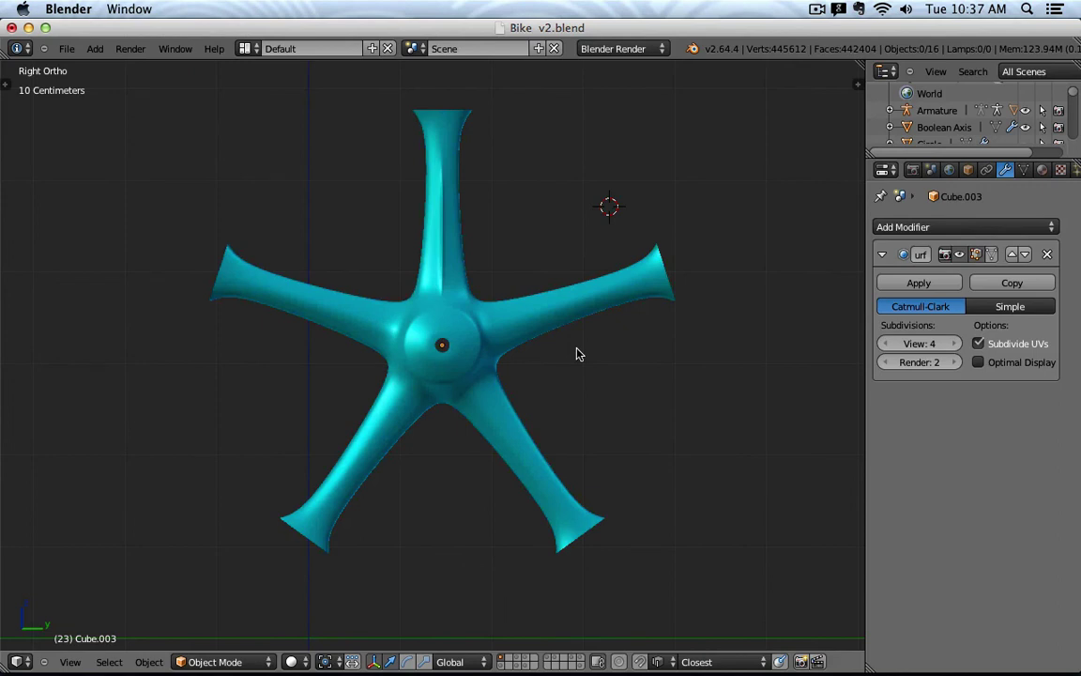